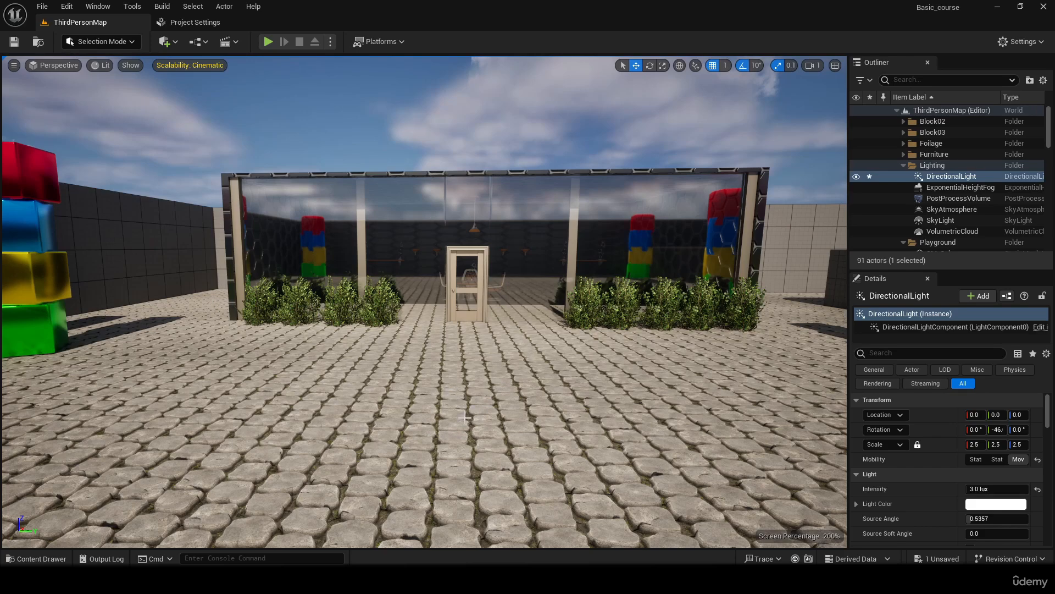
- Select the directional light and try intensities of about 10.37 lux and 0 lux, checking the sky and the building
click(942, 179)
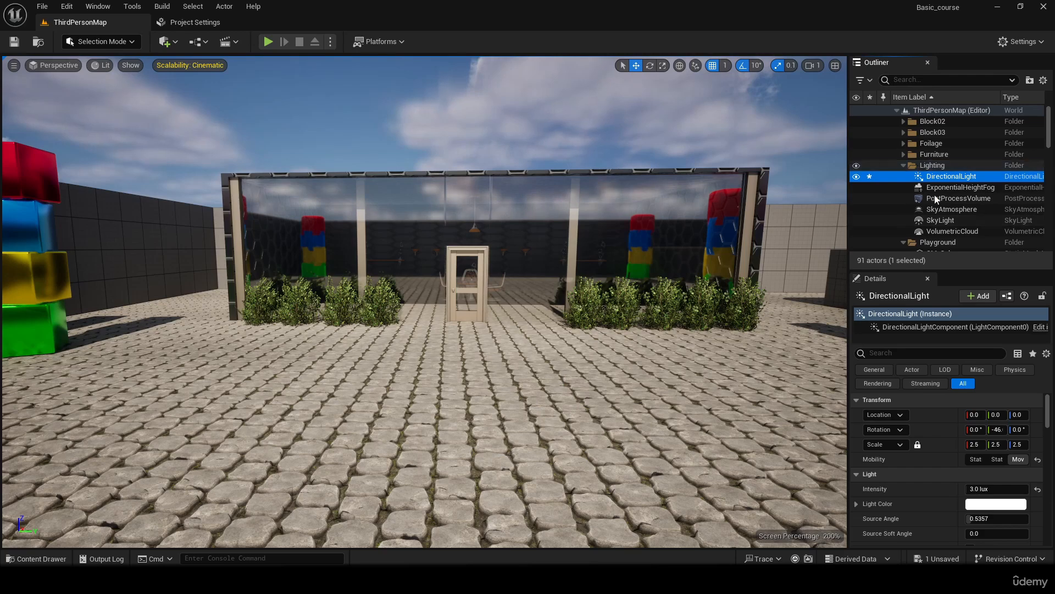
right_drag(503, 398, 814, 274)
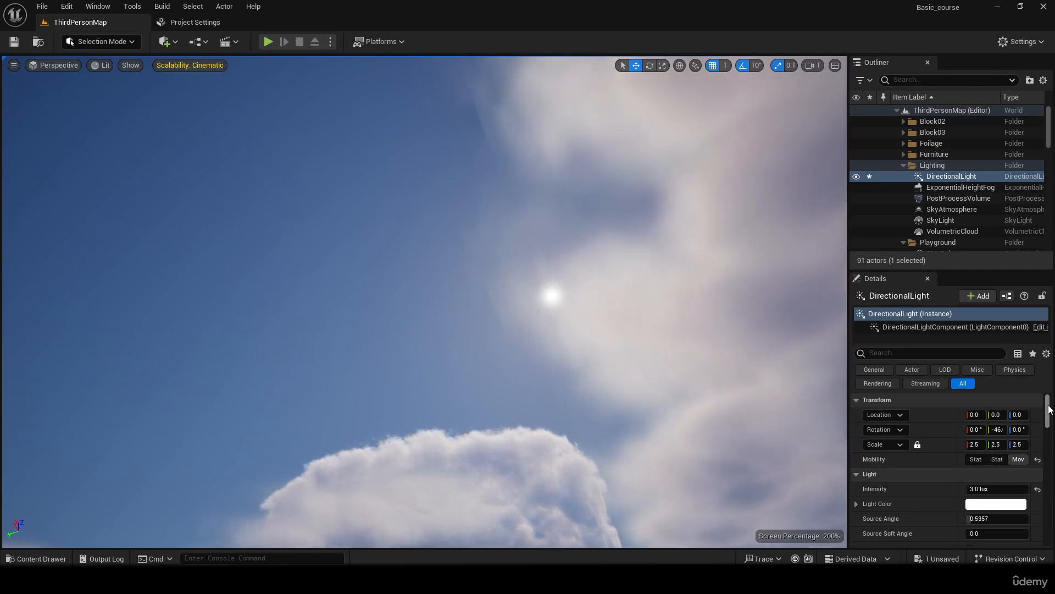
drag(1049, 409, 1047, 413)
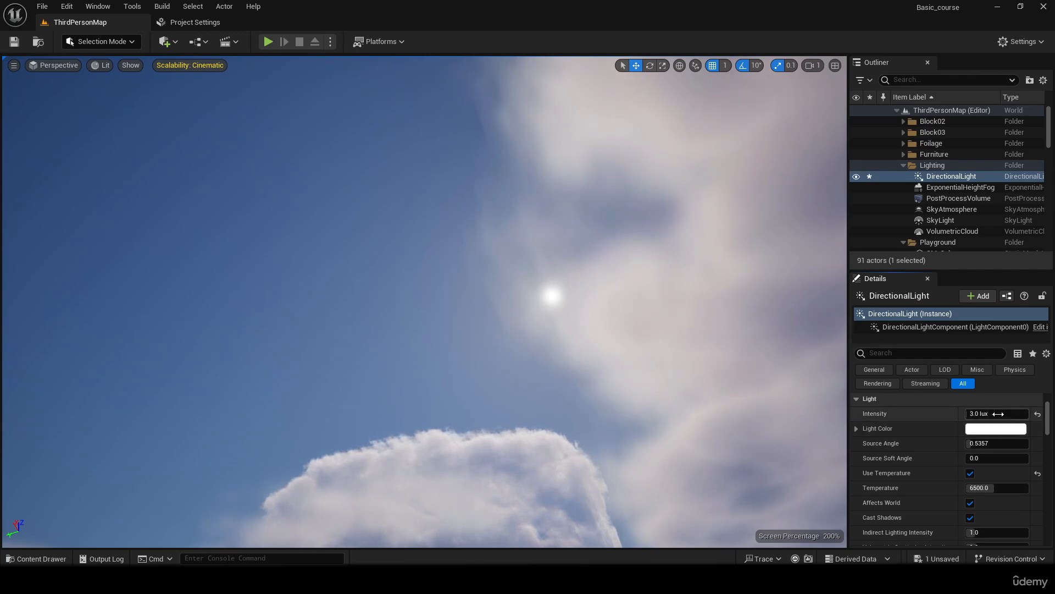
drag(996, 413, 1044, 413)
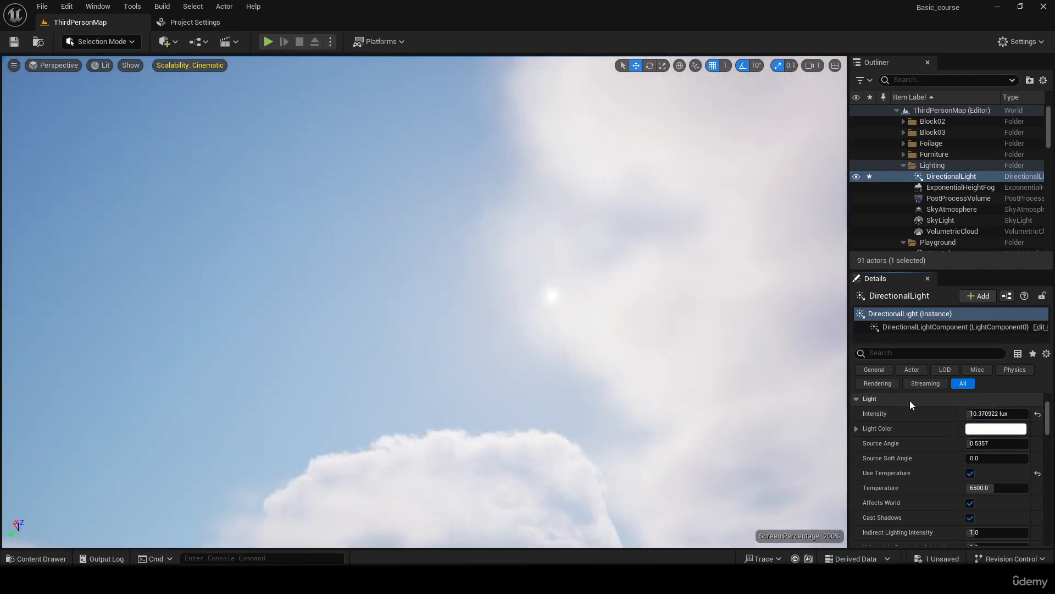
right_drag(761, 323, 835, 429)
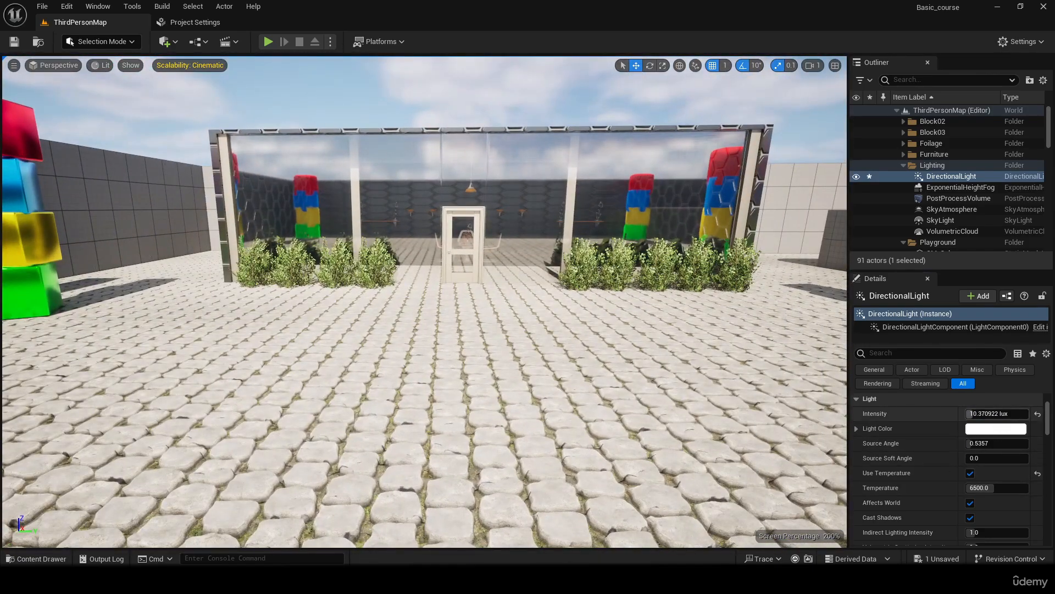
drag(990, 413, 967, 414)
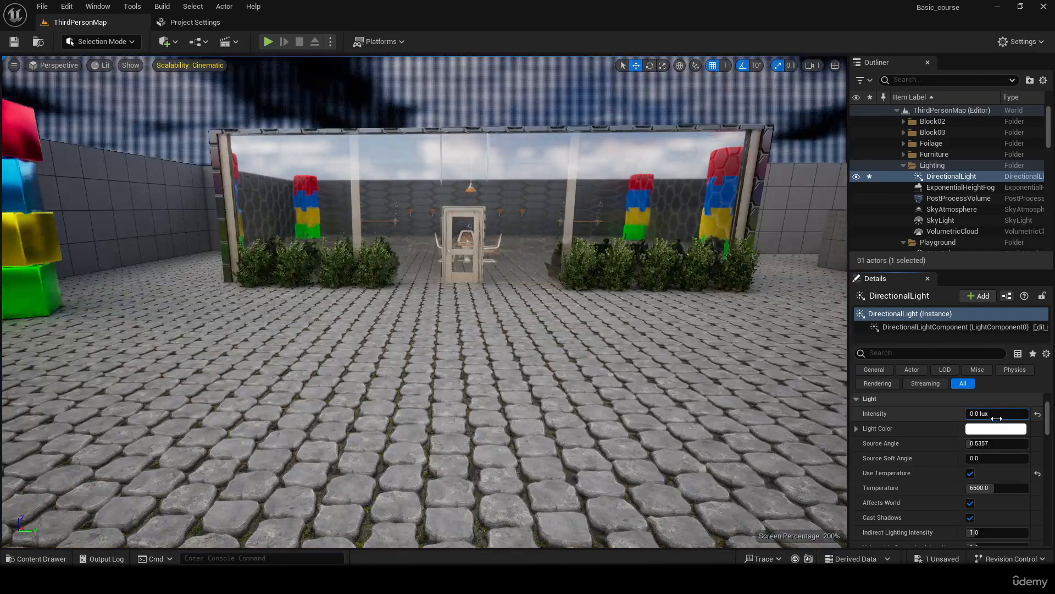
right_drag(659, 341, 802, 339)
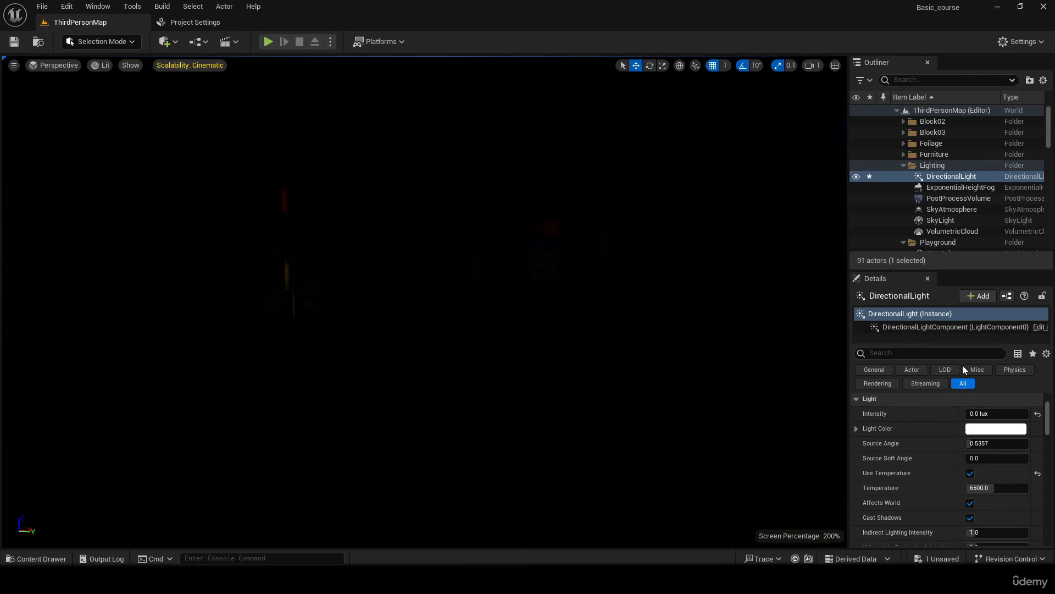
- Try a directional light intensity of 1 lux, and settle on 3 lux
click(985, 414)
text(1)
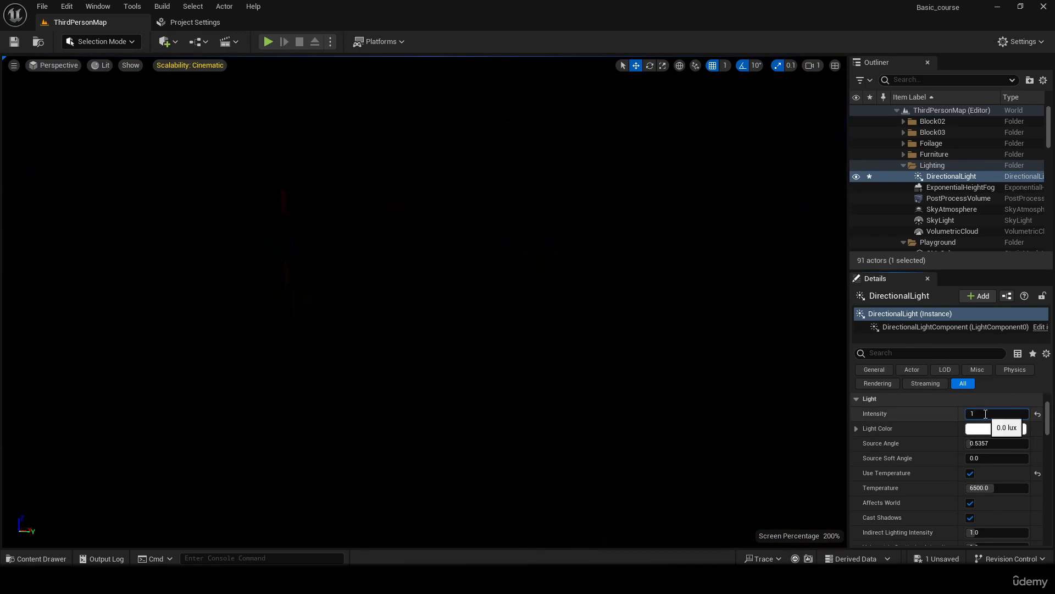
key(Return)
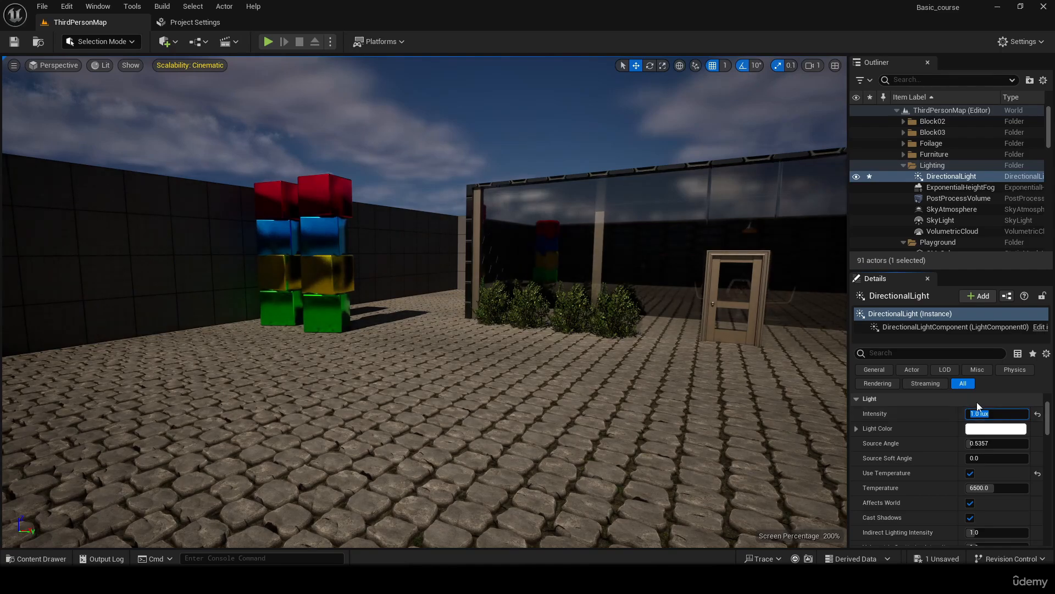
text(3)
key(Return)
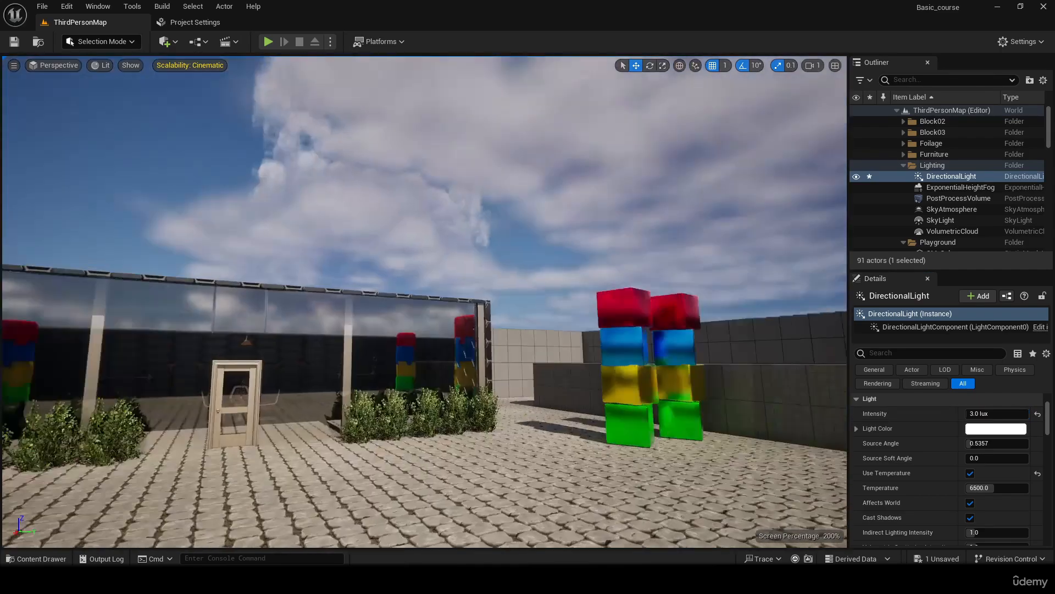
mouse_move(425, 302)
right_down()
mouse_move(649, 292)
mouse_move(693, 198)
mouse_move(440, 318)
mouse_move(402, 308)
mouse_move(428, 305)
right_up()
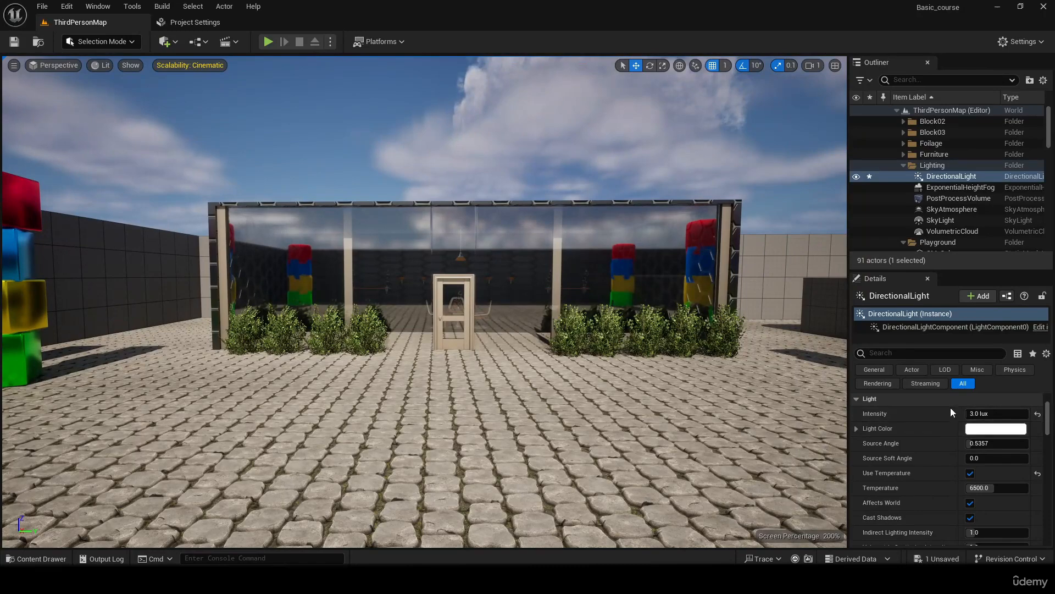
- Try an orange-red light color (sRGB FF5100FF) on the directional light and discard it
click(984, 428)
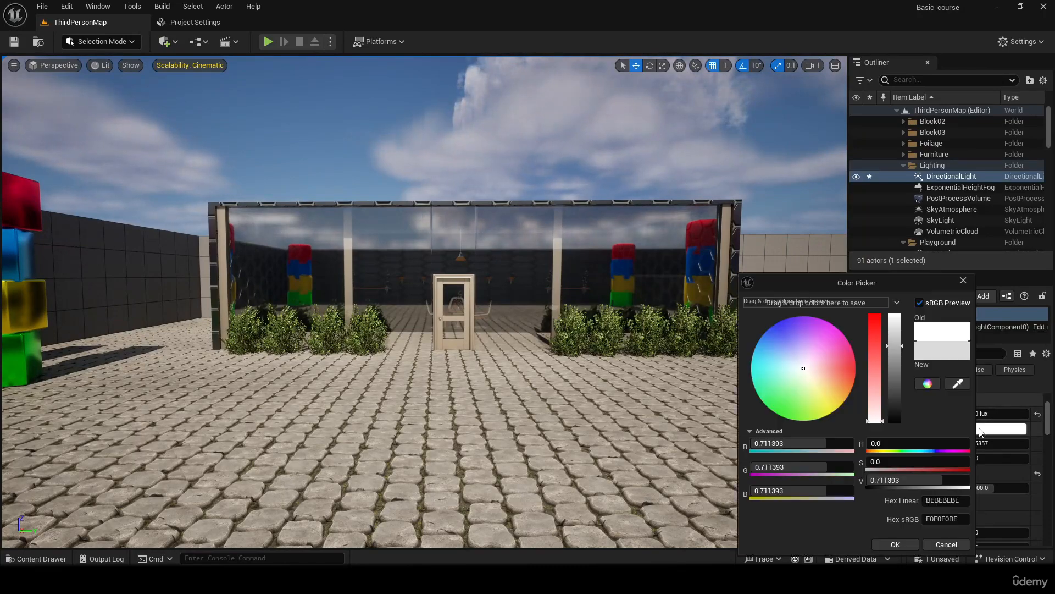
mouse_move(804, 369)
mouse_down()
mouse_move(872, 375)
mouse_move(790, 318)
mouse_move(733, 349)
mouse_move(776, 414)
mouse_move(862, 374)
mouse_up()
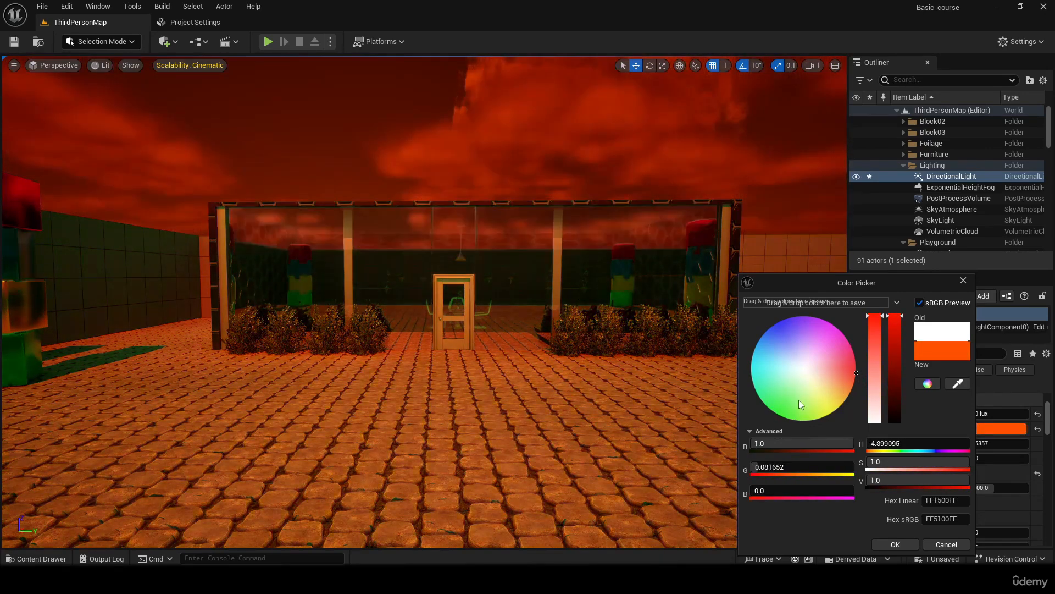
click(947, 544)
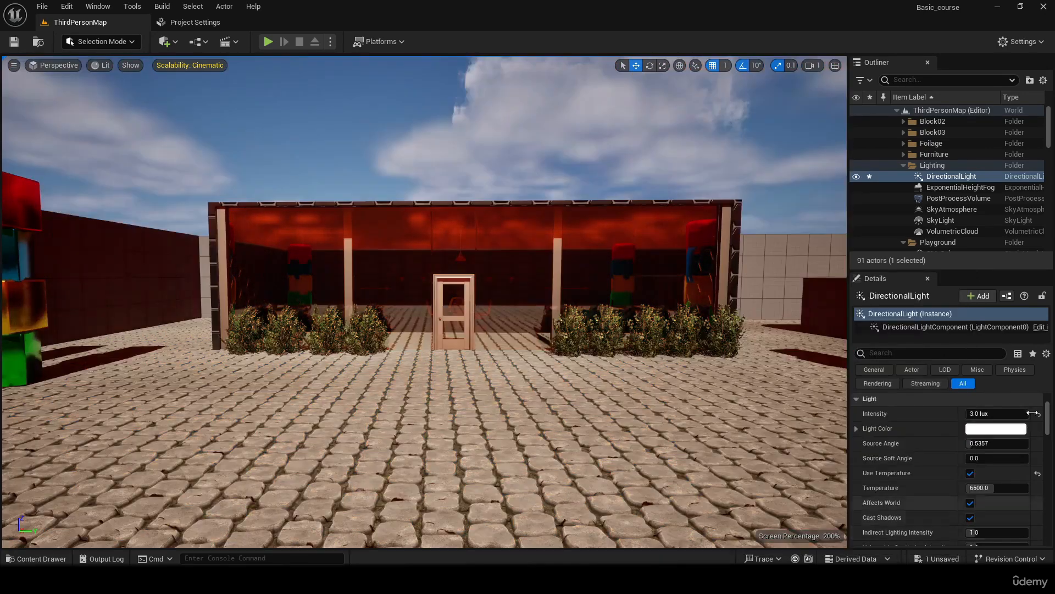
- Try directional light temperatures of 12000, 1700 and about 8998, and reset the temperature to its default
right_drag(605, 370, 787, 367)
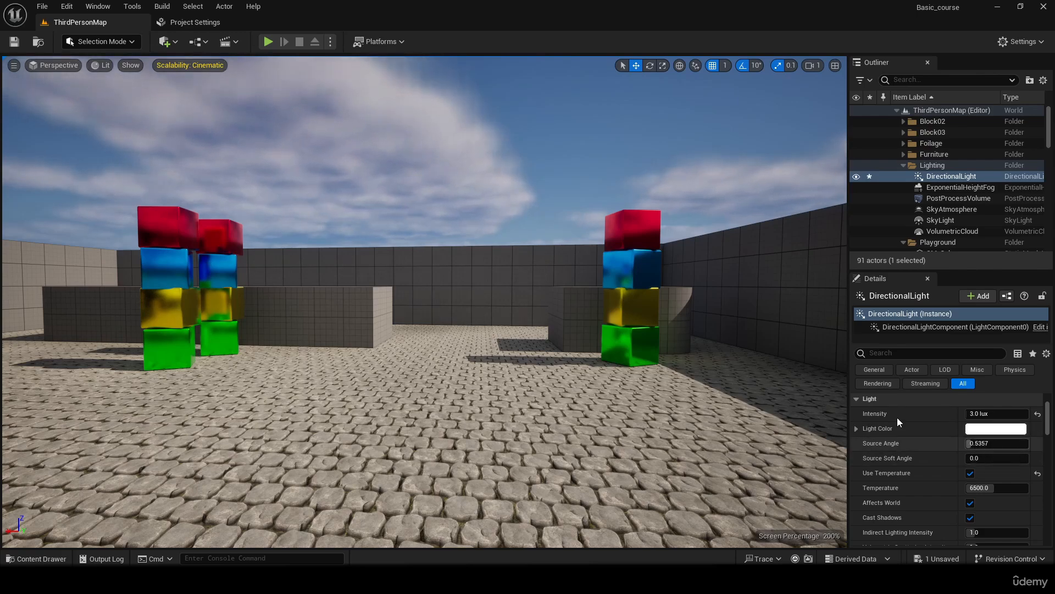
right_drag(660, 335, 665, 206)
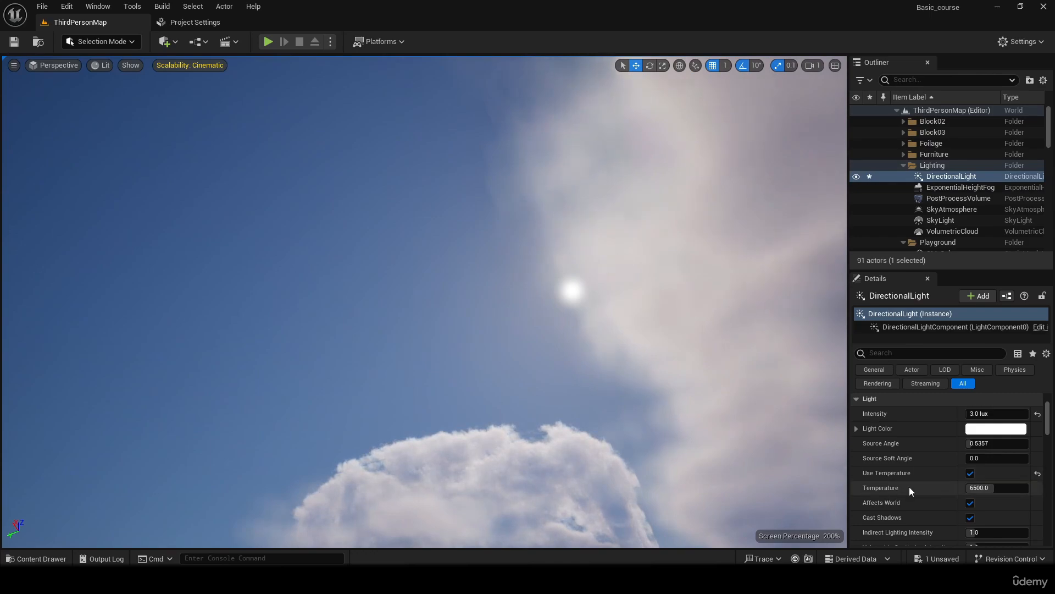
right_drag(521, 233, 213, 331)
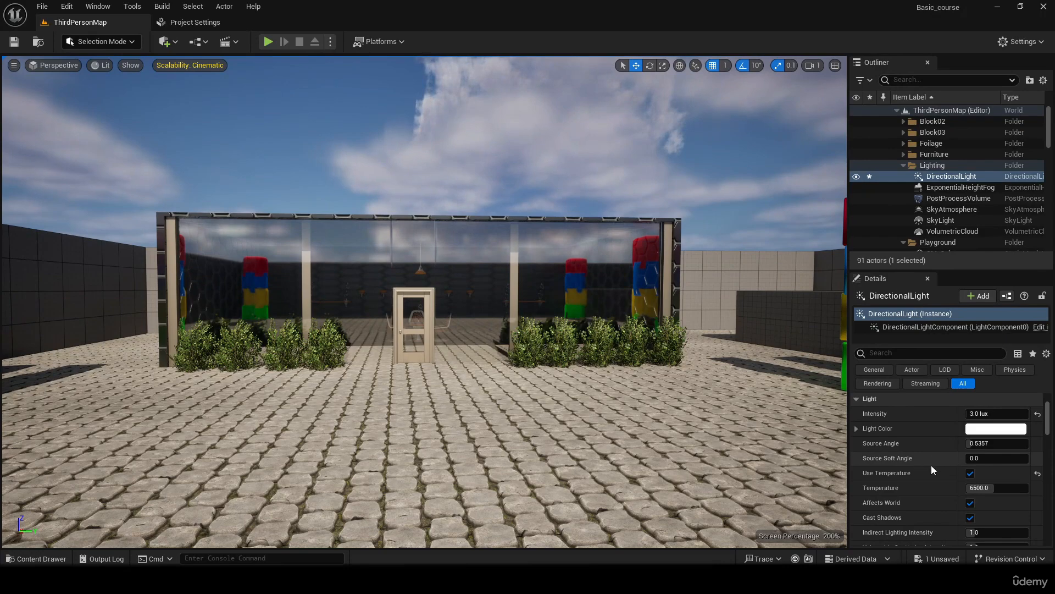
drag(987, 488, 997, 488)
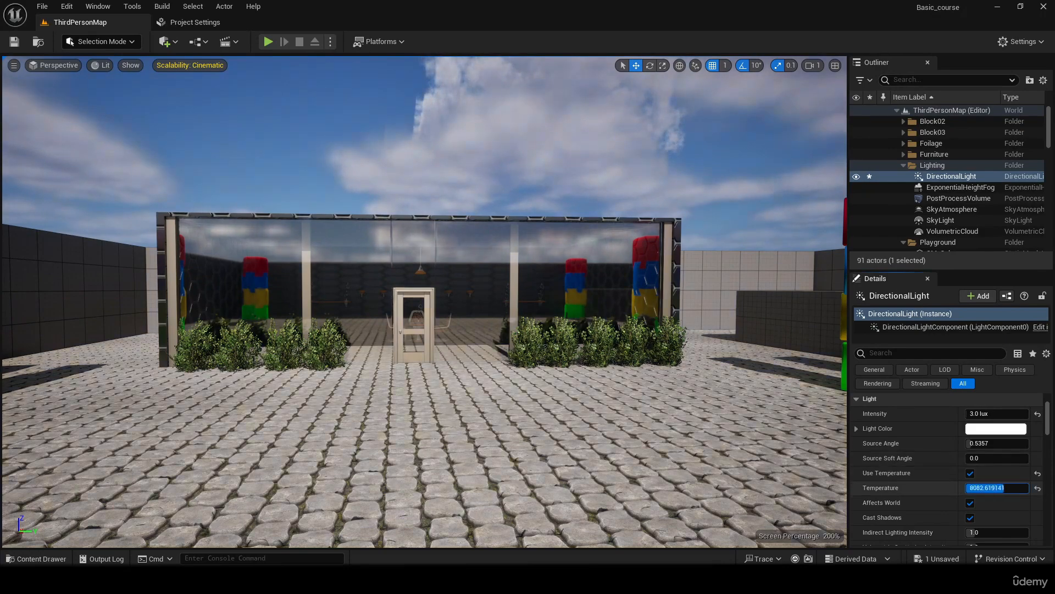
text(12000)
key(Return)
text(1700)
key(Return)
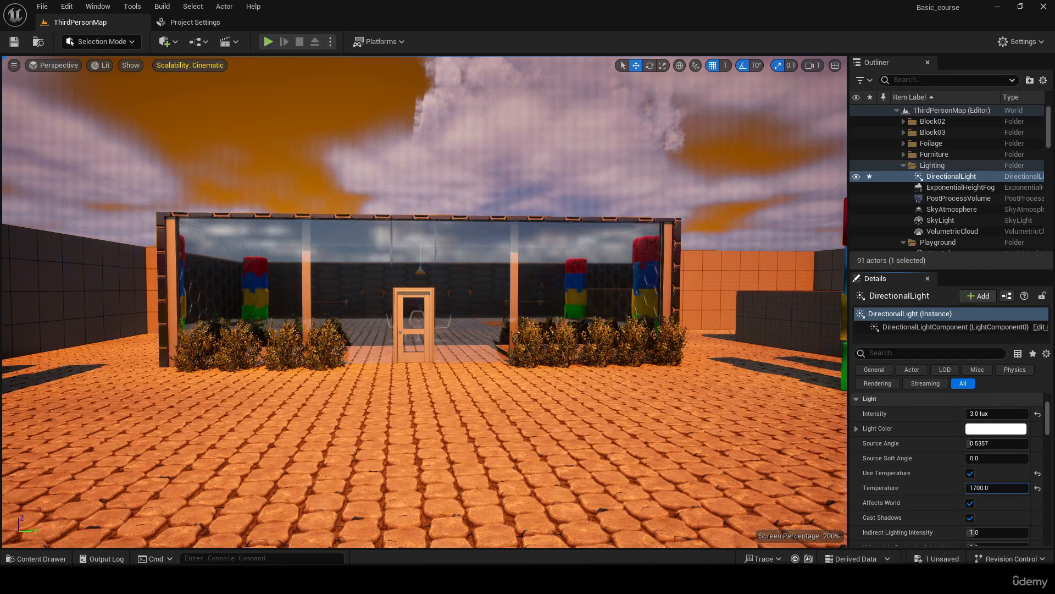
drag(969, 488, 1010, 488)
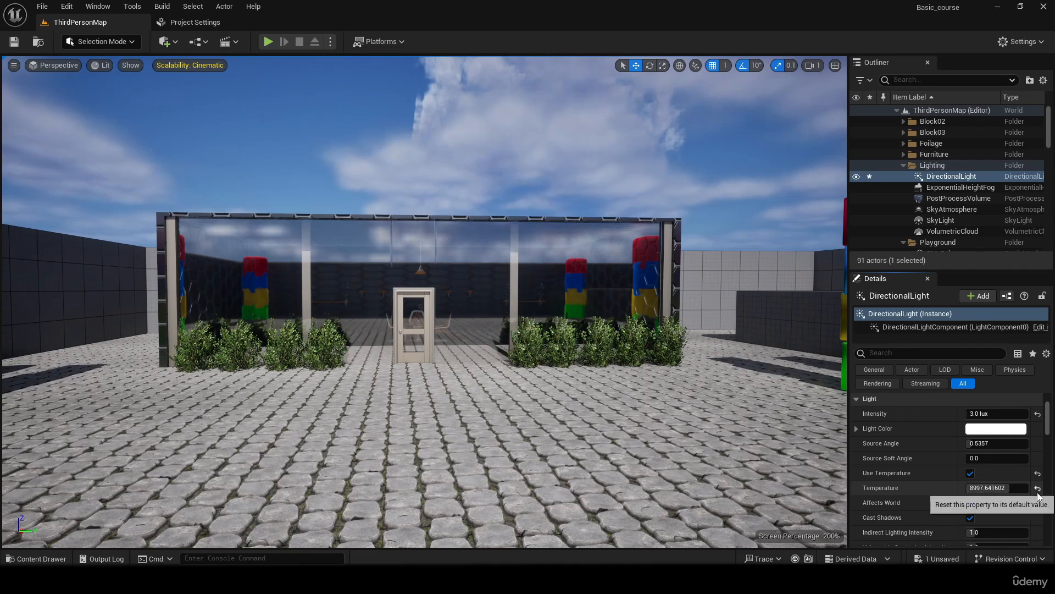
scroll(1051, 416, up, 2)
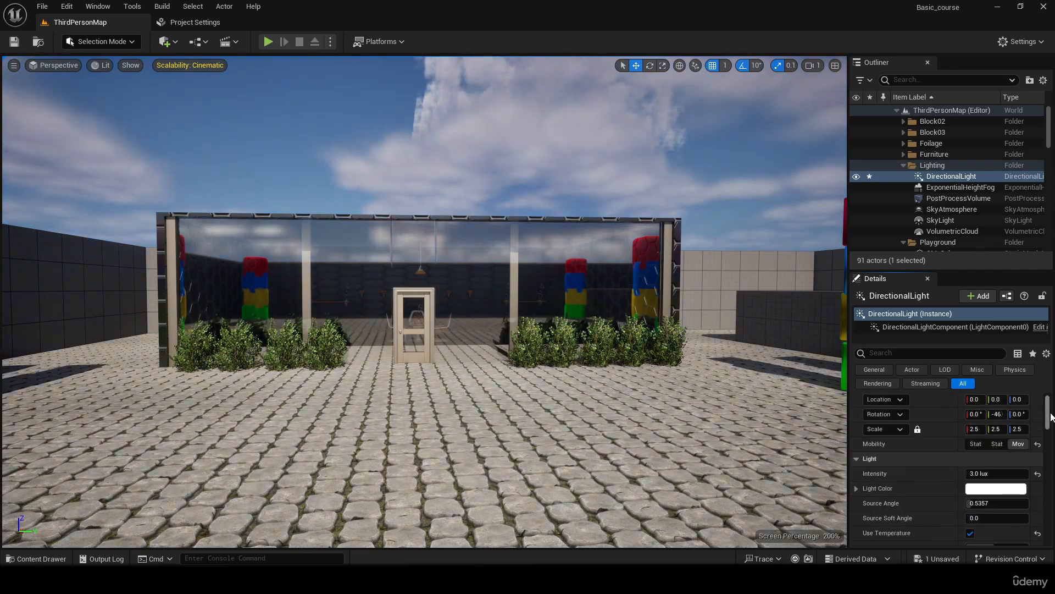
- Compare the building and colored blocks with the directional light's Cast Shadows option off and on, leaving it enabled
drag(1051, 416, 1051, 428)
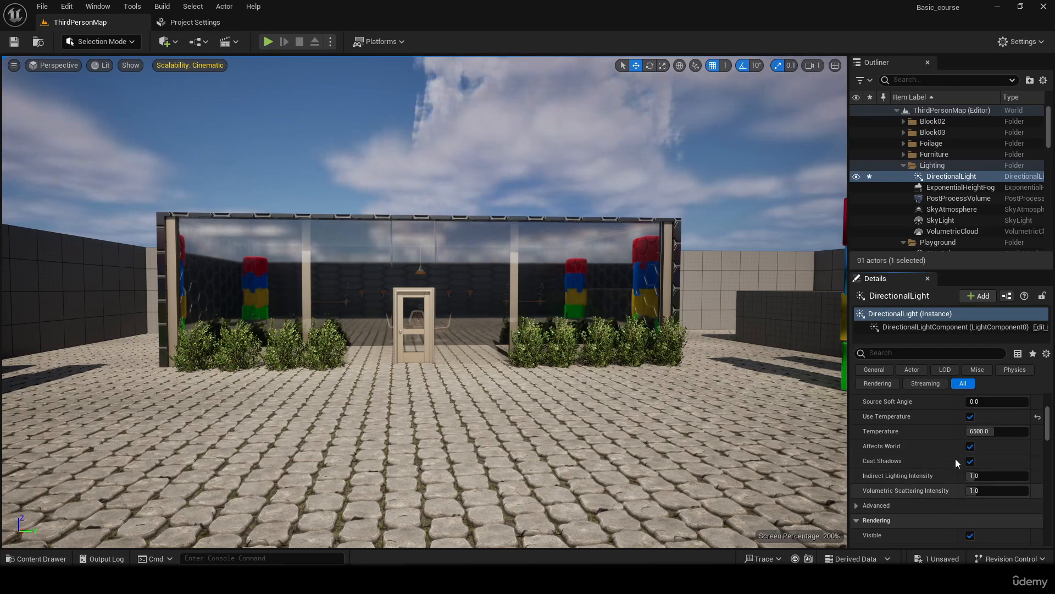
click(970, 460)
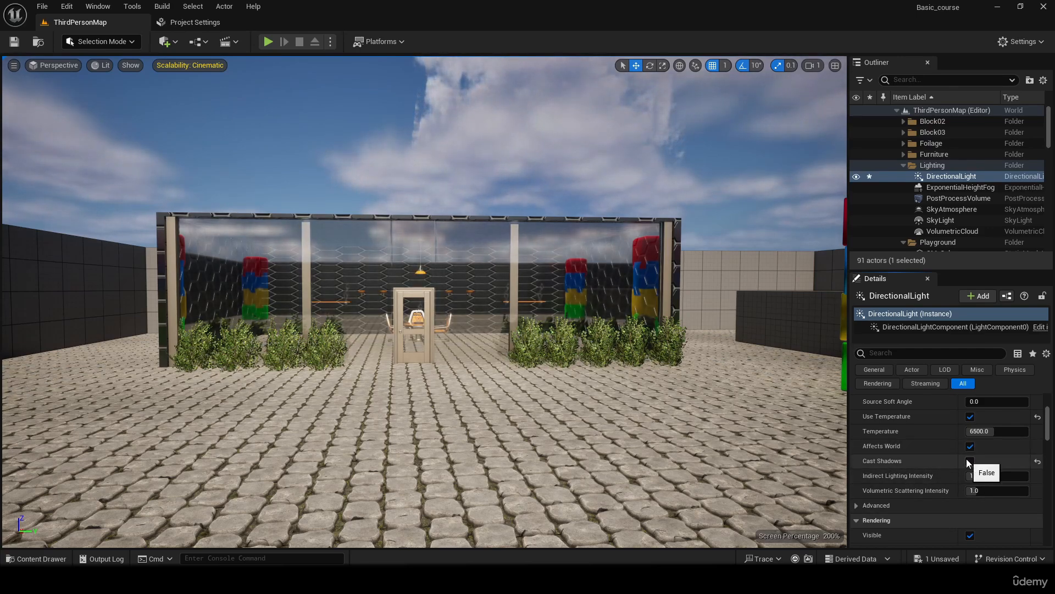
click(969, 461)
right_drag(571, 351, 638, 333)
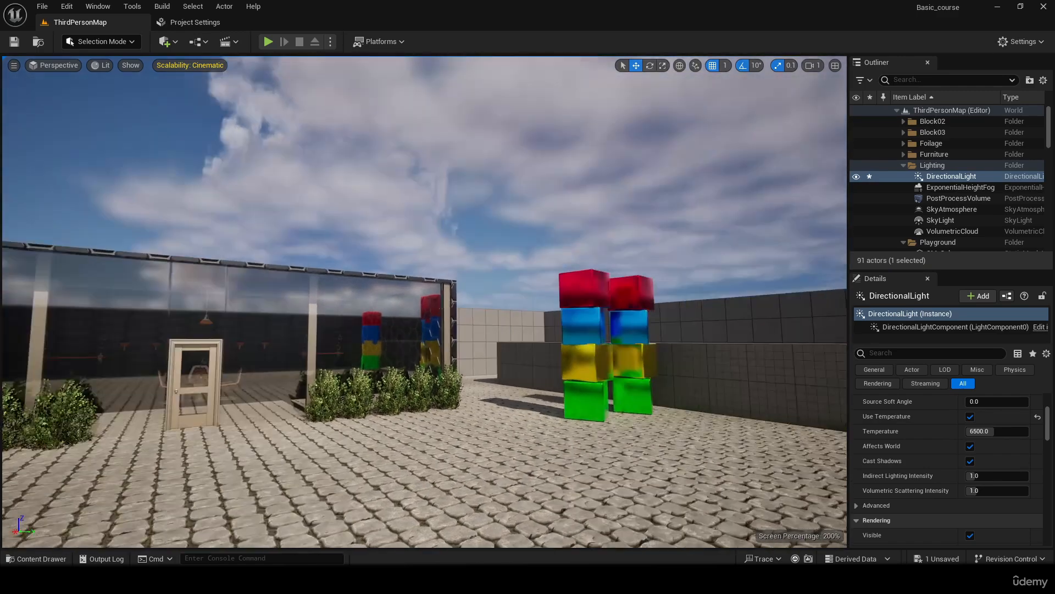
click(970, 461)
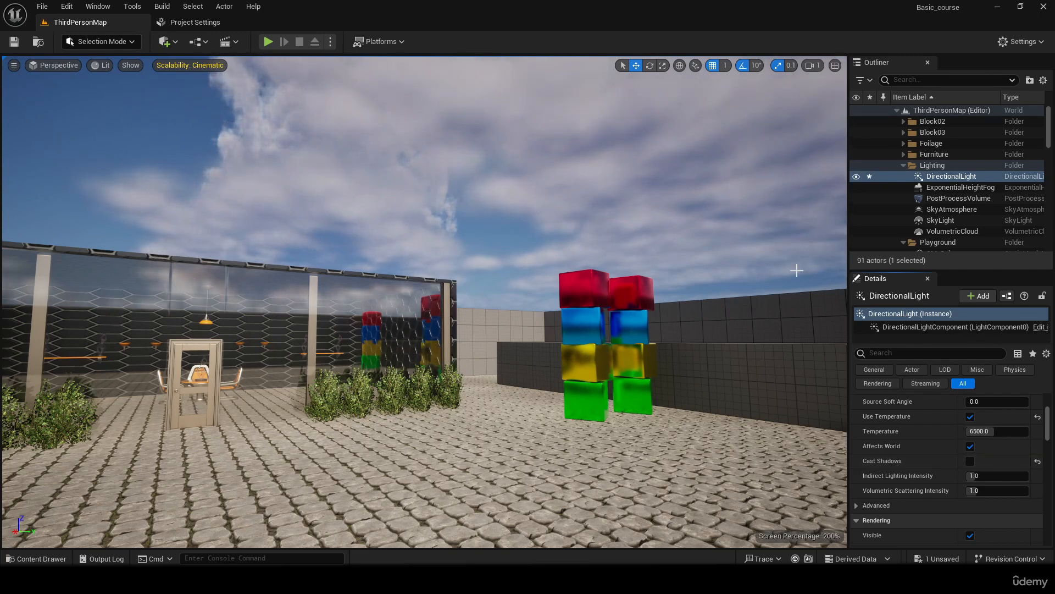
click(970, 461)
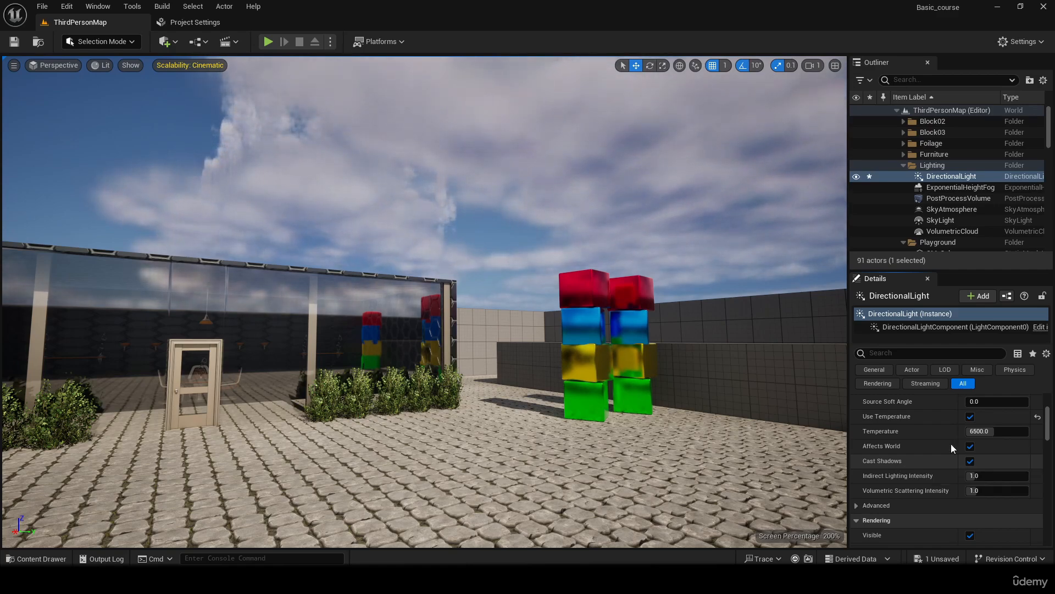
- Try disabling the directional light's Affects World option from an elevated view of the building, and enable it again
mouse_move(550, 308)
right_down()
mouse_move(429, 274)
mouse_move(352, 385)
mouse_move(429, 308)
mouse_move(560, 293)
right_up()
key(s)
key(w)
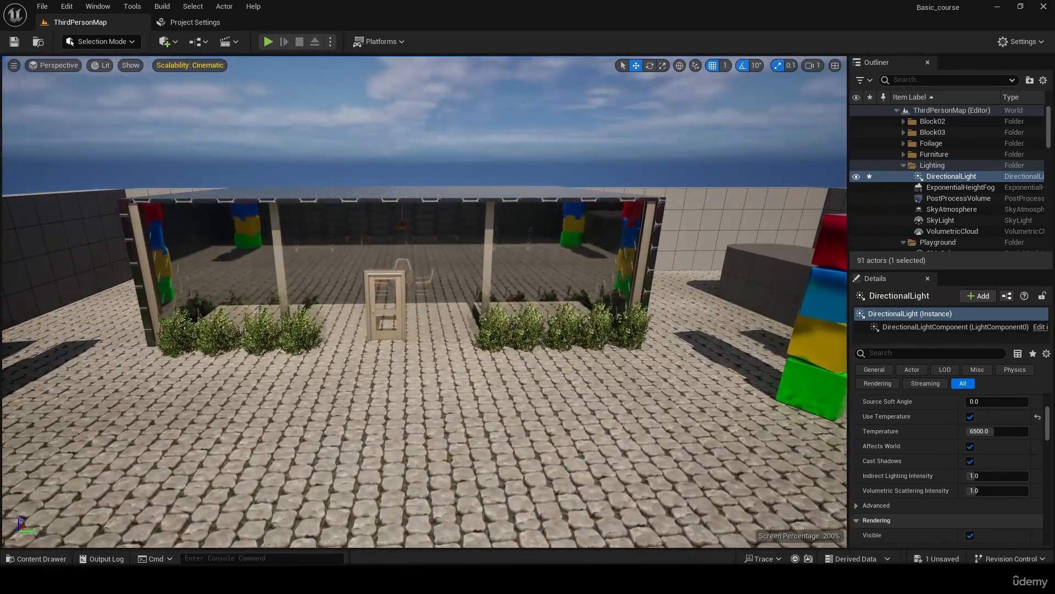
right_drag(594, 327, 604, 303)
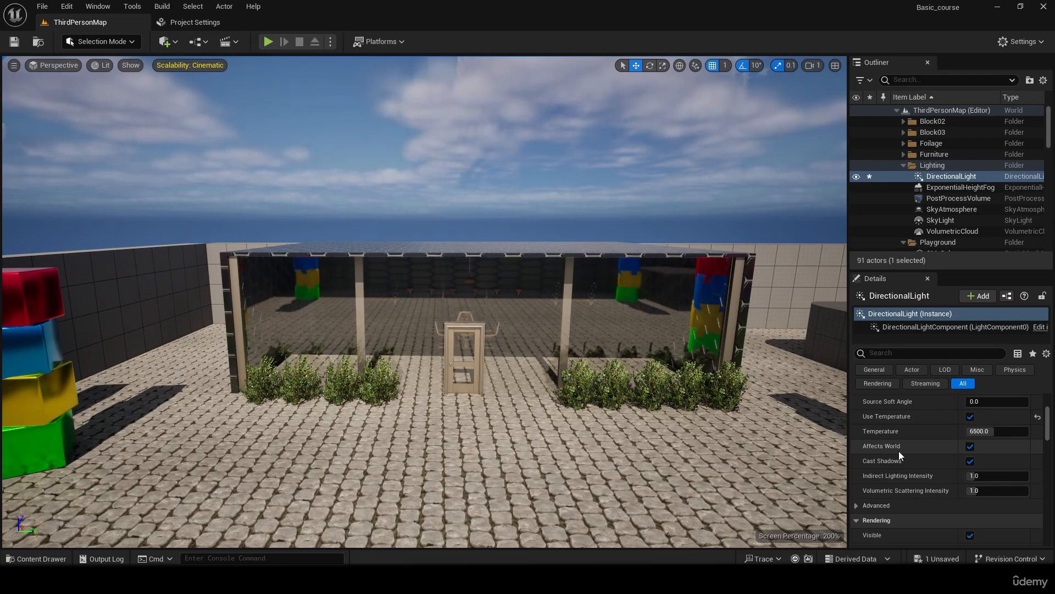
click(970, 446)
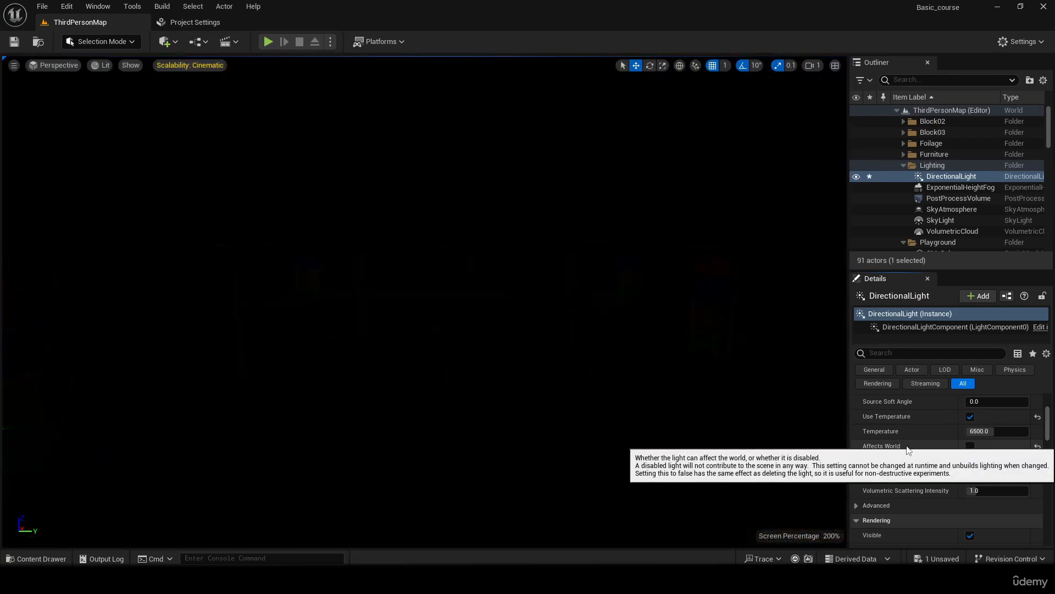
click(970, 446)
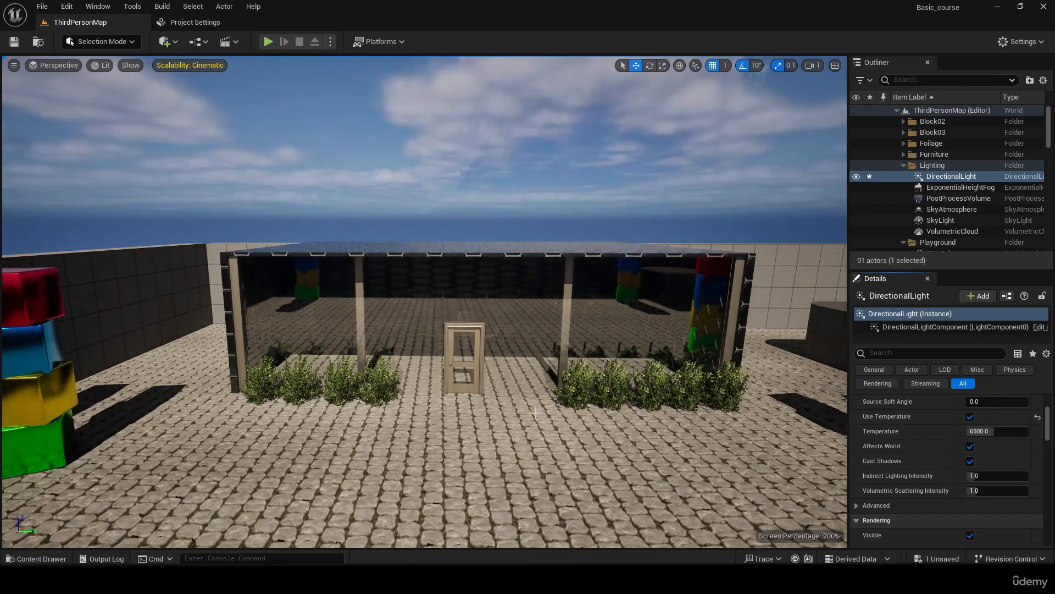
right_drag(736, 470, 717, 489)
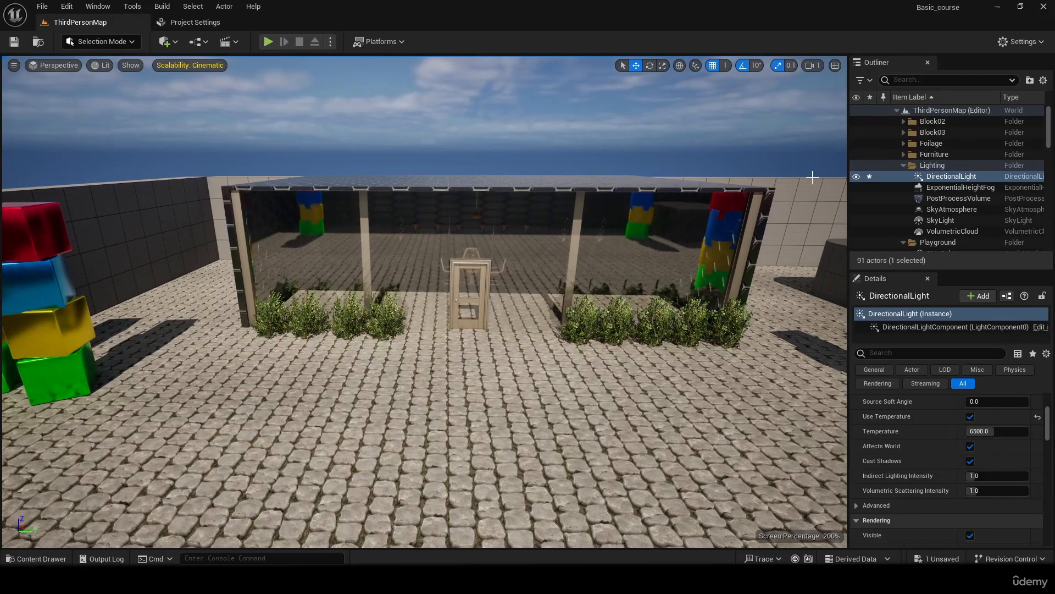
- Collapse the Lighting folder and lower the sun in the sky to cast long evening shadows across the courtyard
click(904, 165)
mouse_move(715, 341)
right_down()
mouse_move(633, 341)
mouse_move(803, 360)
mouse_move(659, 342)
mouse_move(665, 330)
mouse_move(545, 333)
mouse_move(734, 335)
mouse_move(721, 335)
right_up()
key(w)
key(w)
key(d)
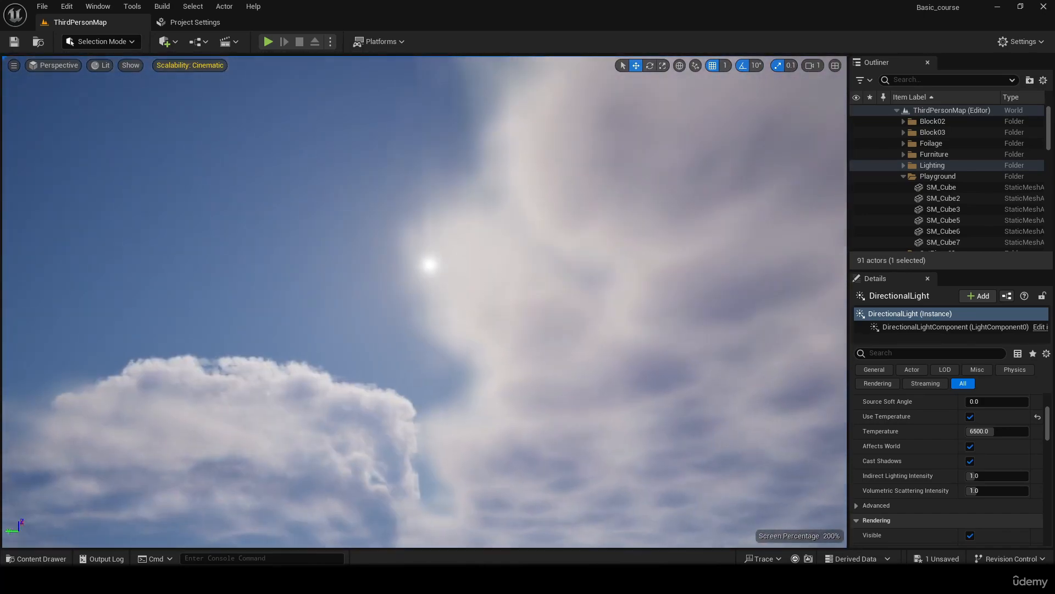
right_drag(424, 264, 682, 336)
key(s)
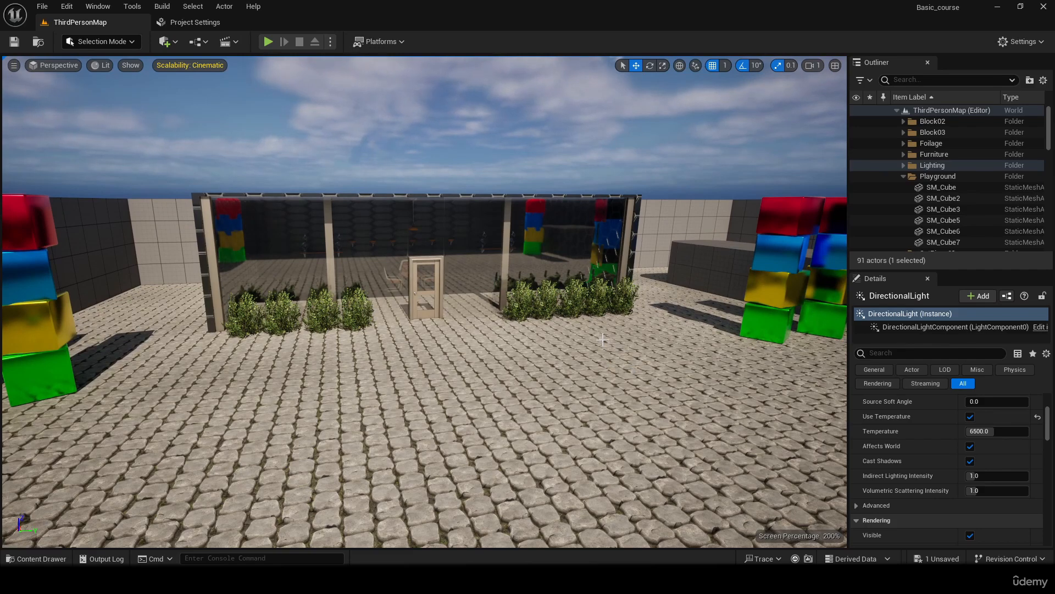
key(ctrl+l)
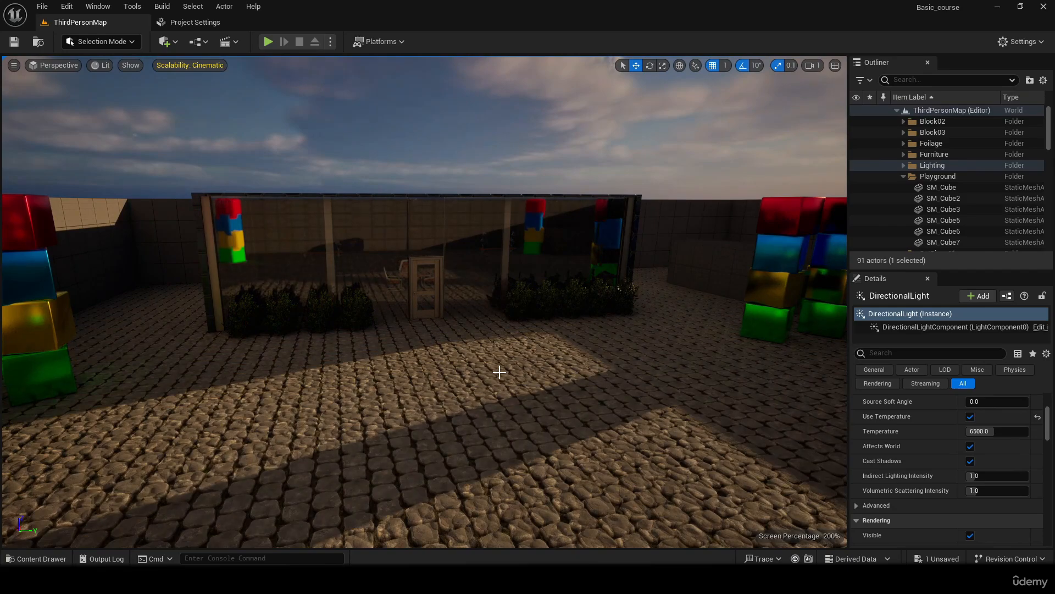
- Open Place Actors inside the dark building, show its Lights category and narrow the list to enlarge the view
right_drag(608, 300, 587, 288)
key(w)
key(w)
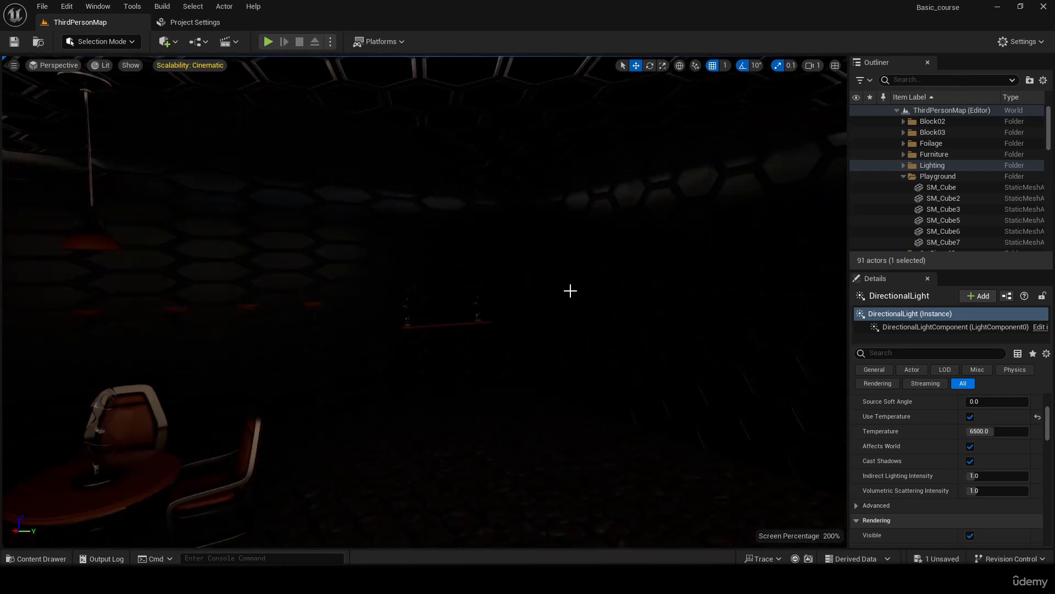
click(174, 43)
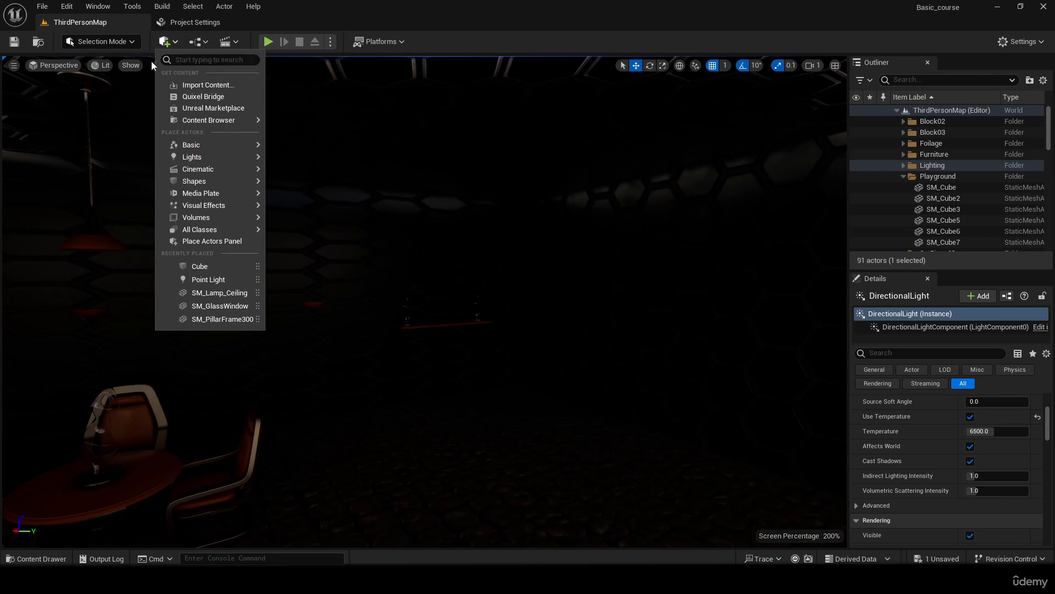
mouse_move(220, 149)
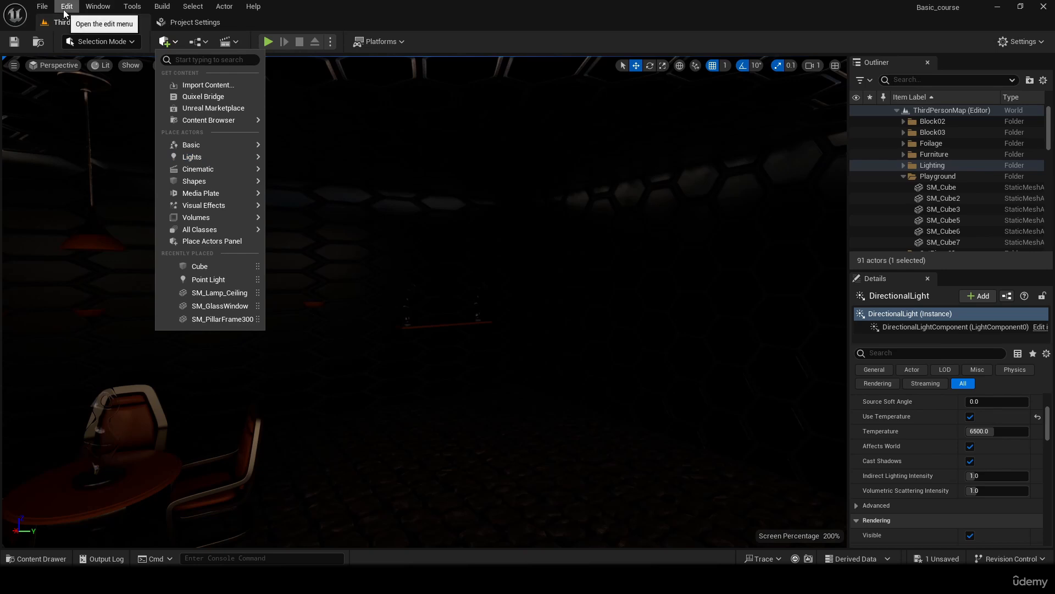
click(91, 7)
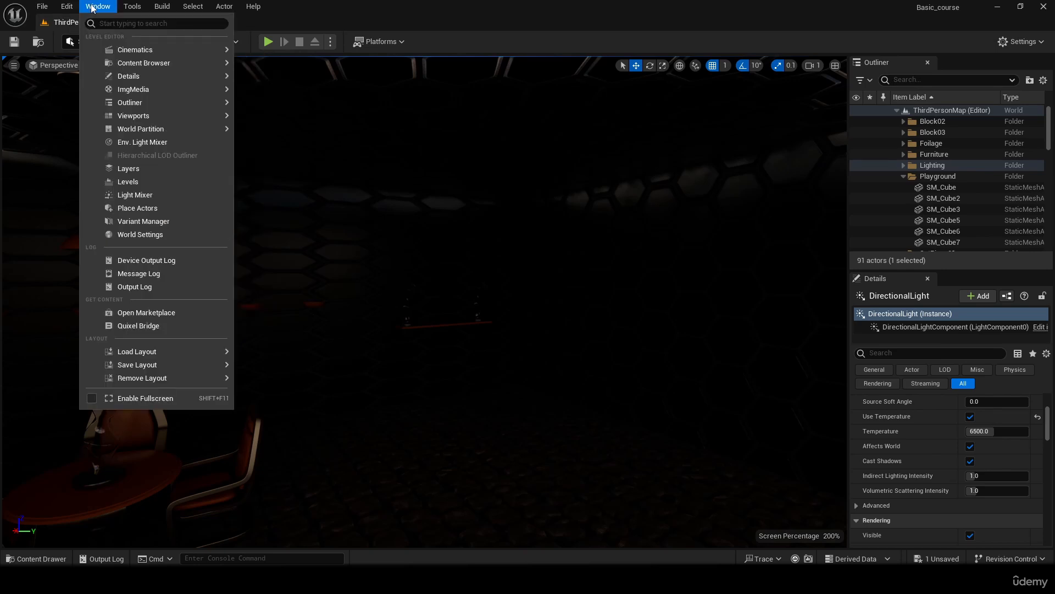
click(163, 207)
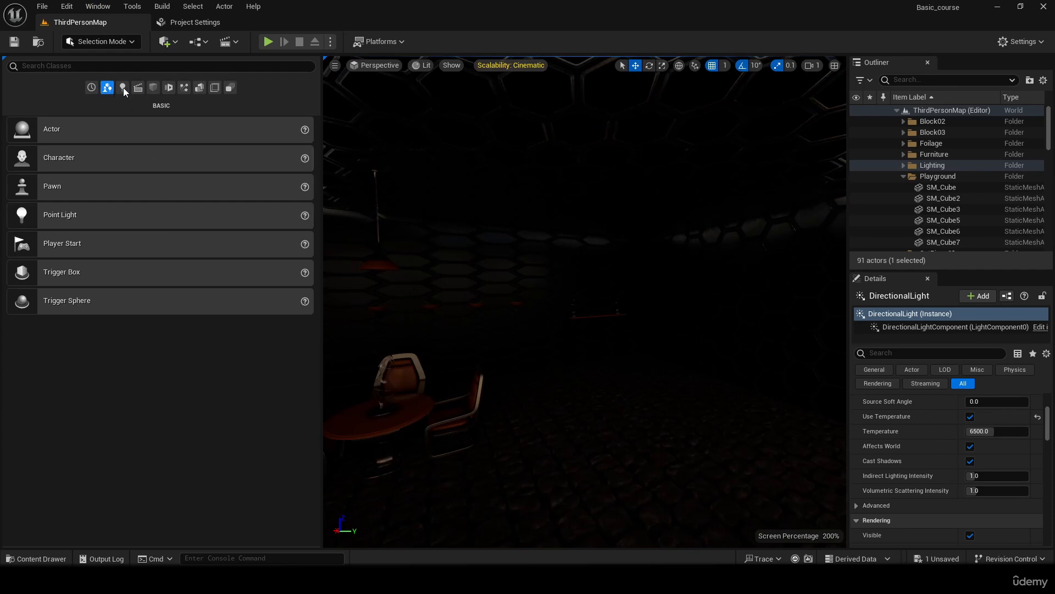
click(122, 88)
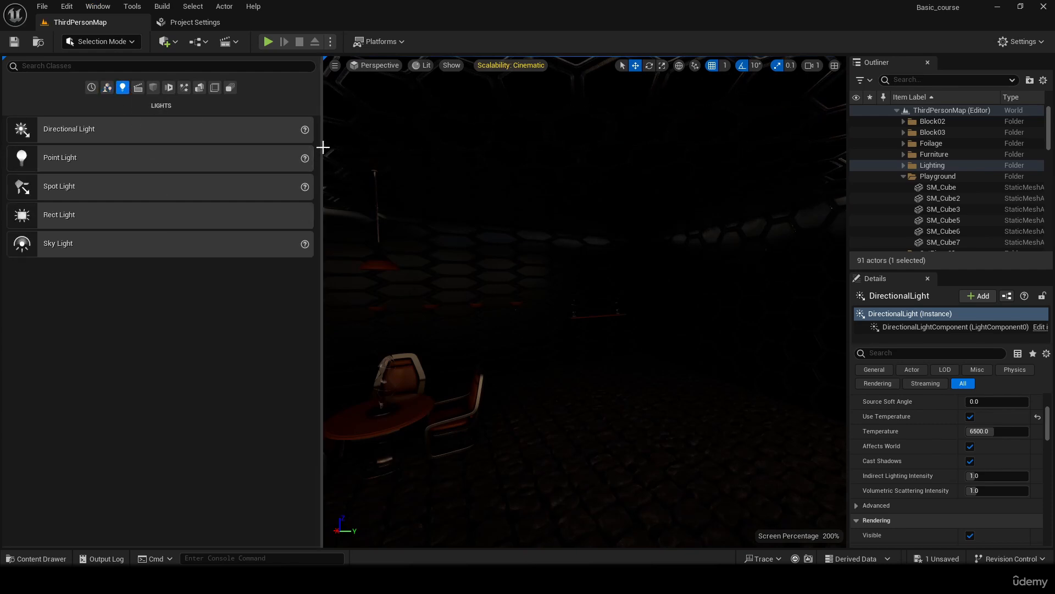
right_drag(324, 147, 306, 154)
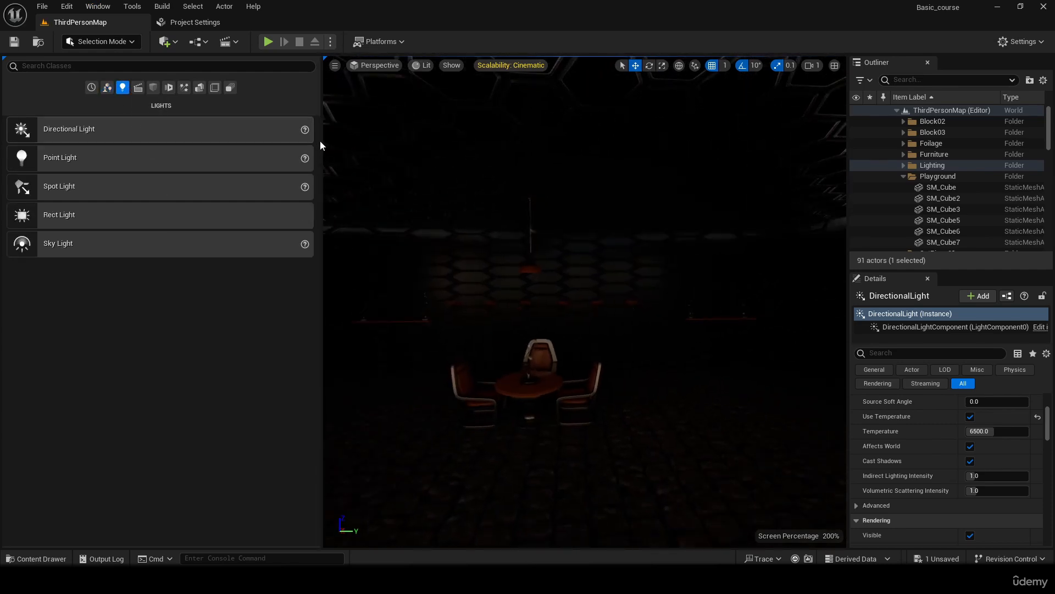
drag(322, 145, 219, 145)
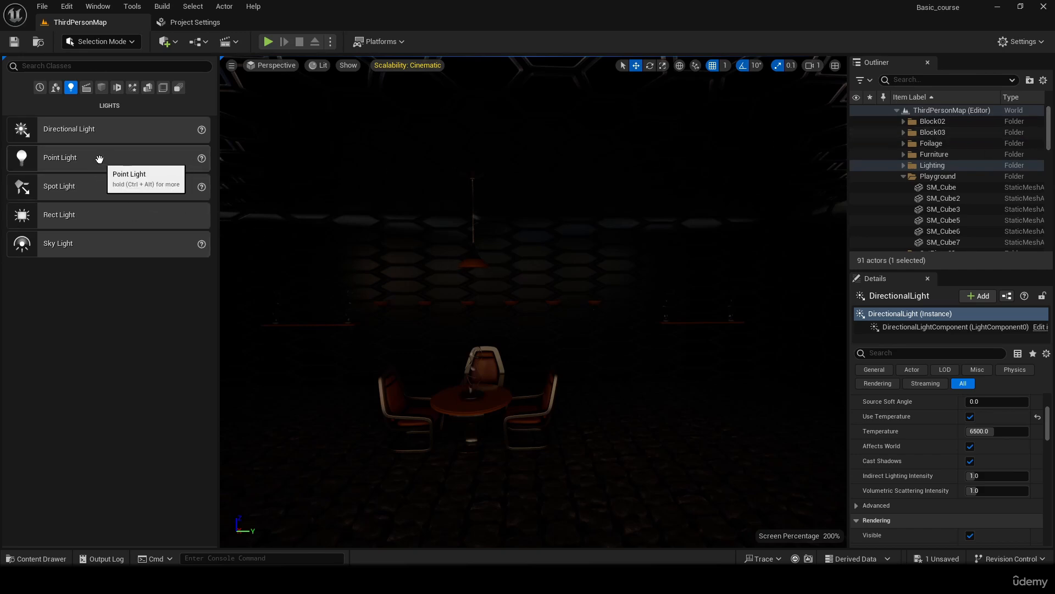
- Place a point light in the courtyard in front of the building and shift it sideways toward the doorway
drag(99, 159, 706, 269)
right_drag(737, 317, 714, 343)
key(s)
mouse_move(580, 306)
right_down()
mouse_move(610, 309)
mouse_move(580, 307)
right_up()
key(s)
drag(551, 312, 836, 504)
right_drag(836, 504, 874, 504)
key(d)
right_drag(670, 385, 627, 394)
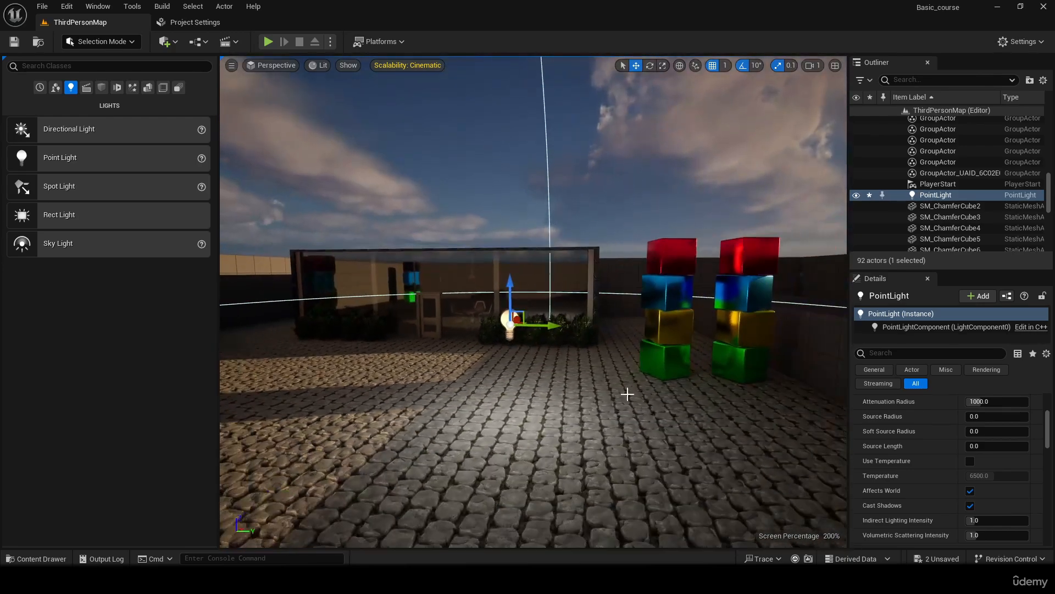
drag(538, 325, 495, 325)
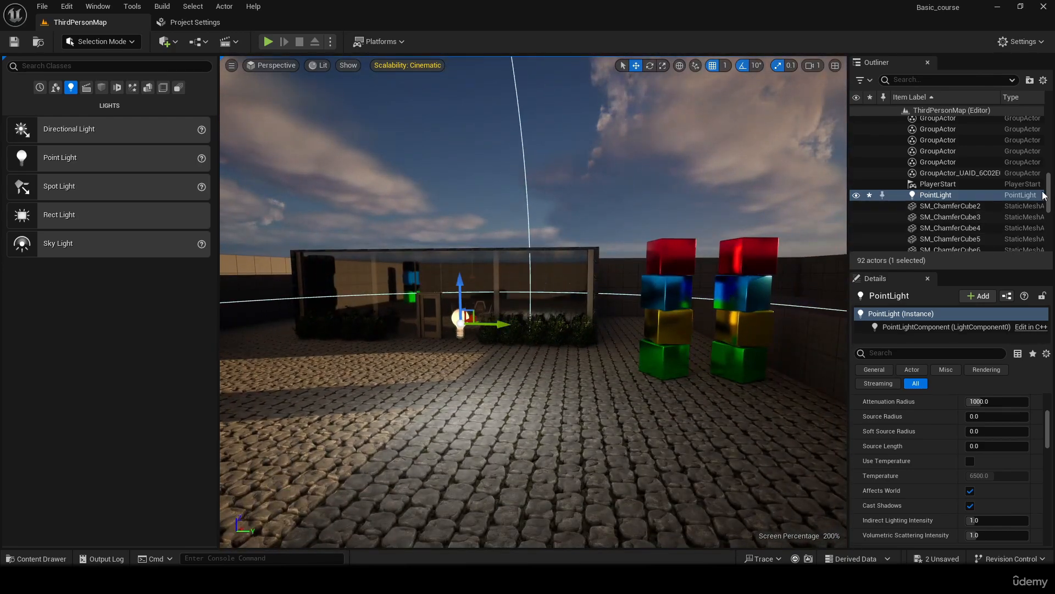
- Hide the directional light in the Lighting folder so that only the point light illuminates the courtyard
drag(1048, 193, 1044, 126)
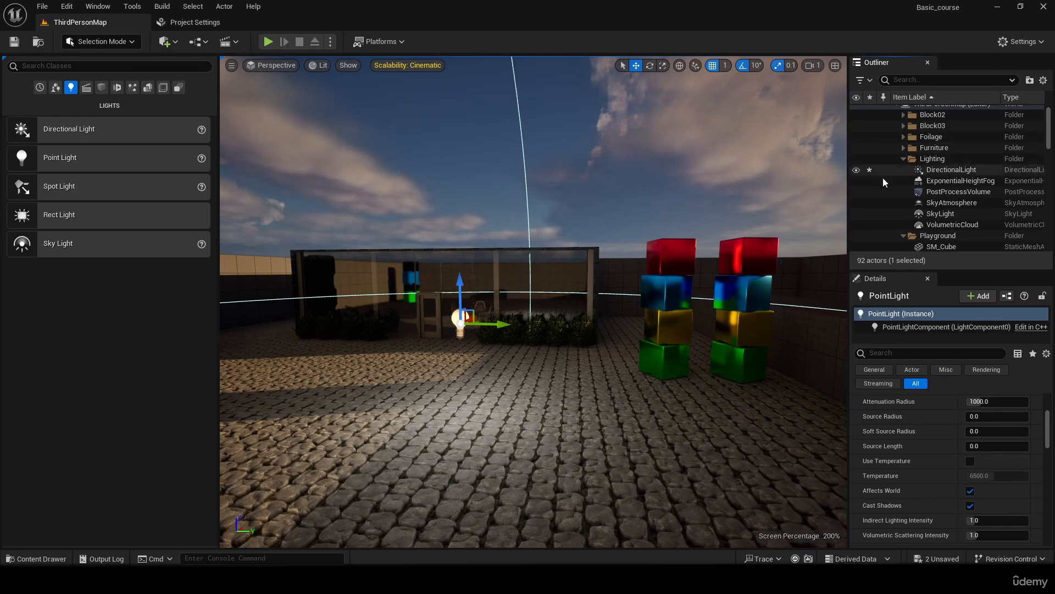
click(857, 171)
key(s)
right_drag(631, 271, 632, 297)
key(s)
- Try a point light intensity of 160 cd and reset the intensity to its default
scroll(934, 467, up, 2)
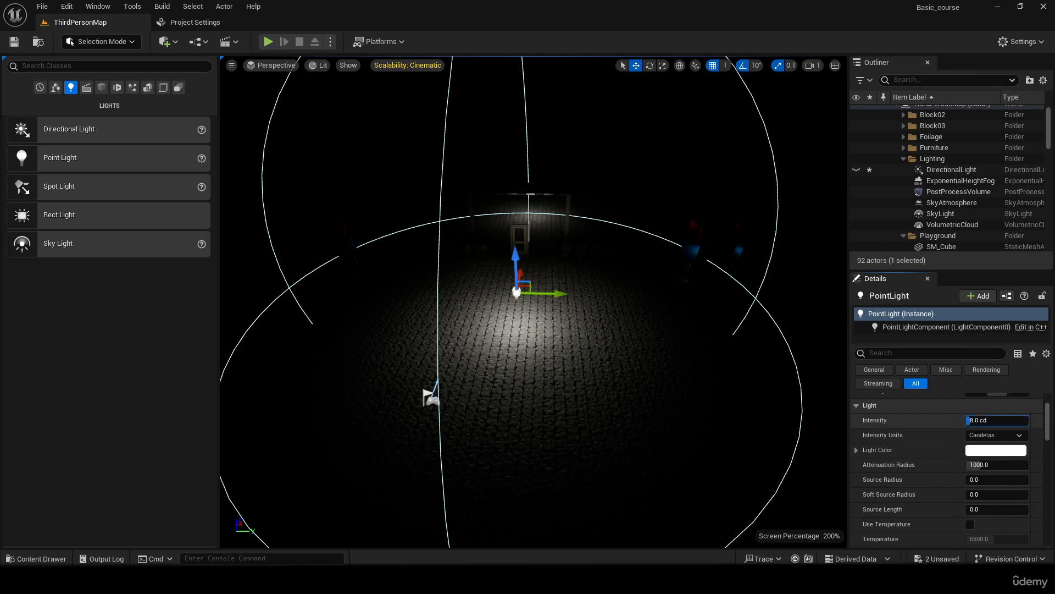
drag(970, 420, 1029, 420)
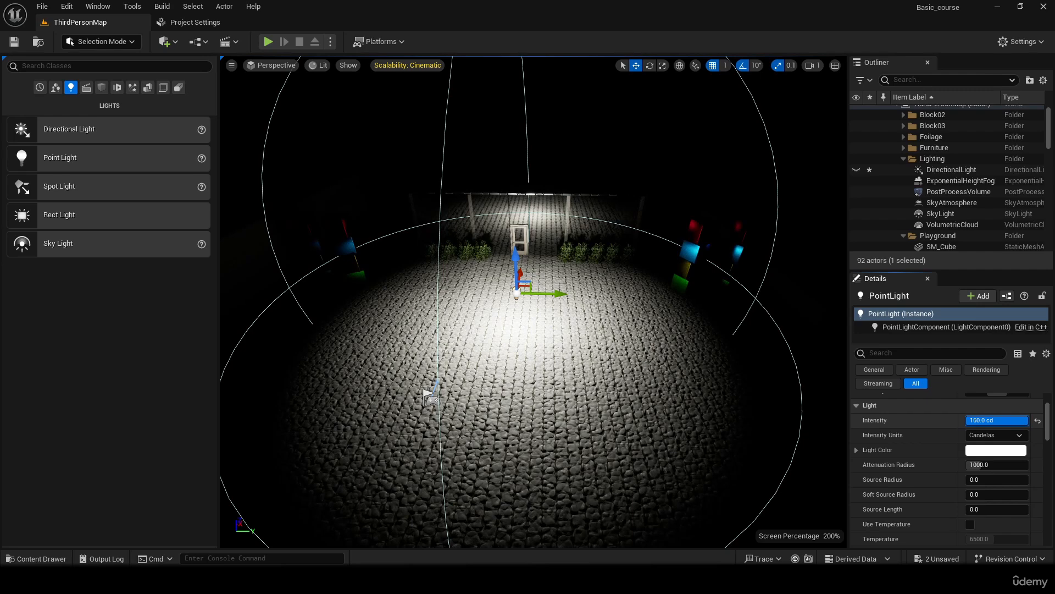
click(1038, 420)
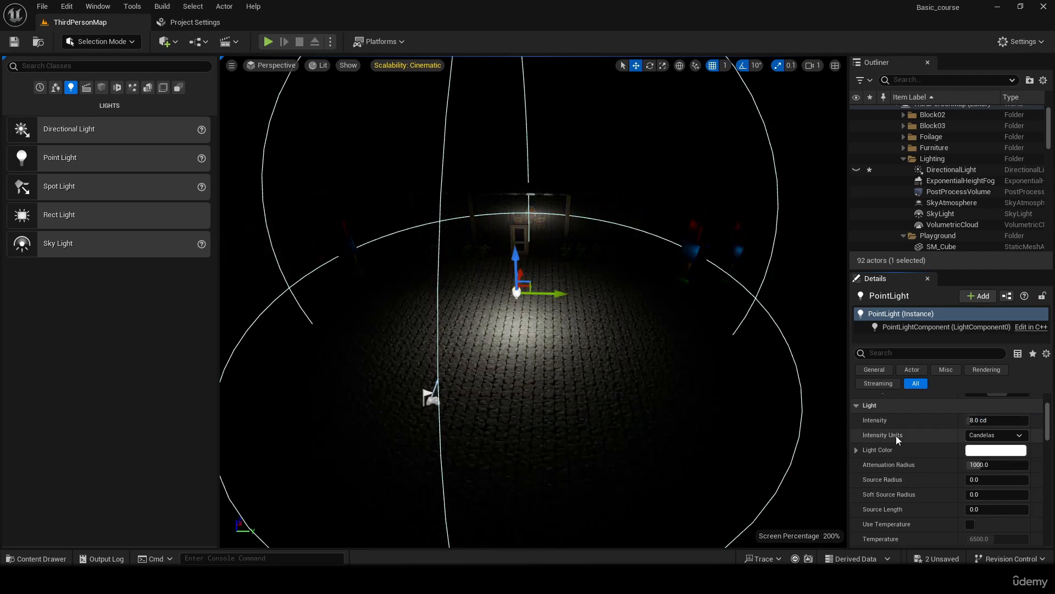
- Review the point light's intensity units, keeping Candelas, and preview other light colors before cancelling the color change
click(997, 438)
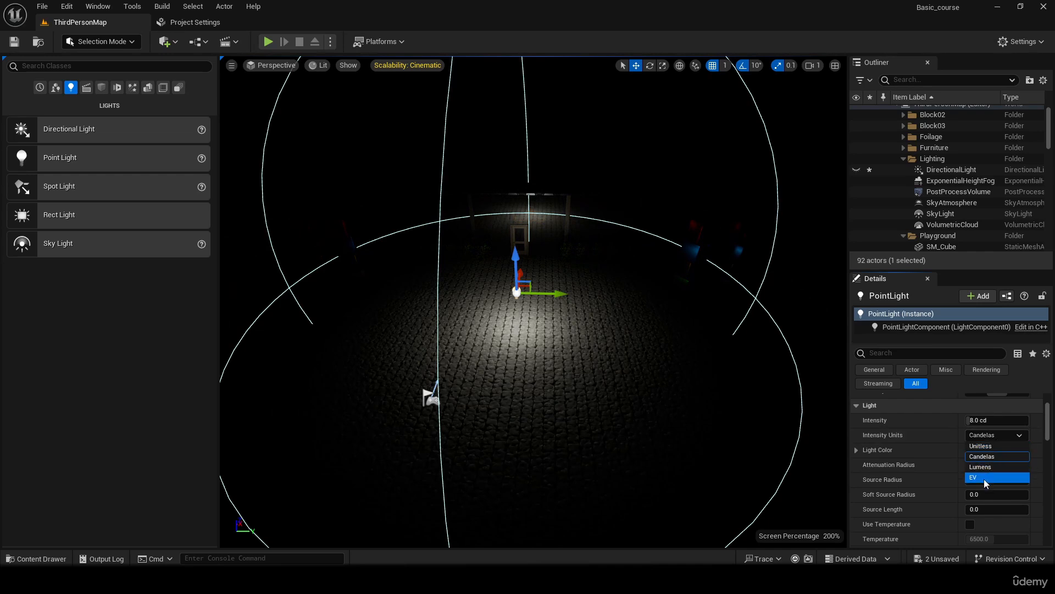
click(993, 457)
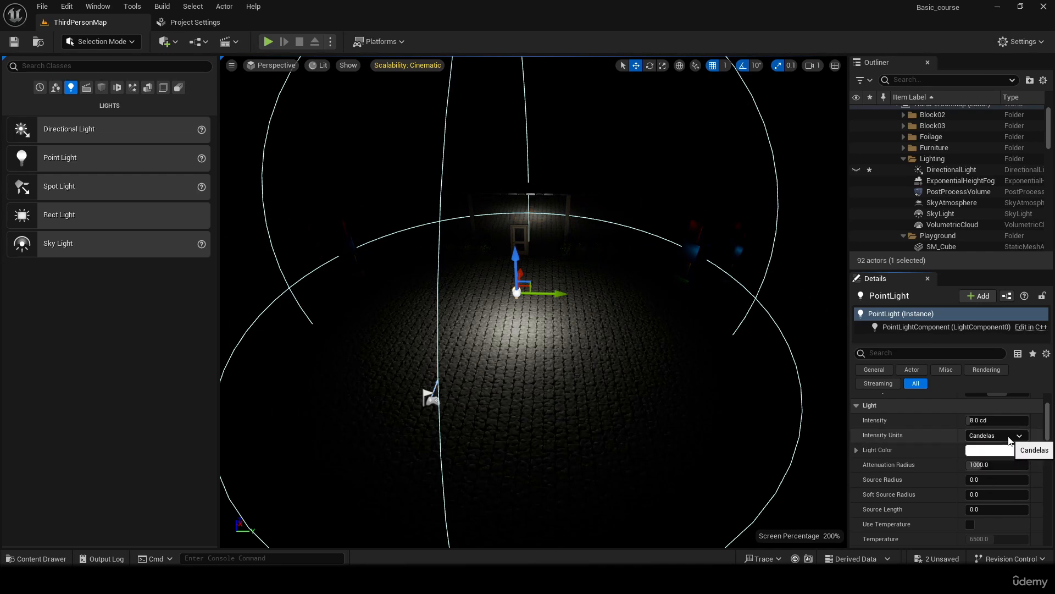
click(981, 451)
mouse_move(819, 371)
mouse_down()
mouse_move(864, 379)
mouse_move(807, 310)
mouse_move(813, 381)
mouse_up()
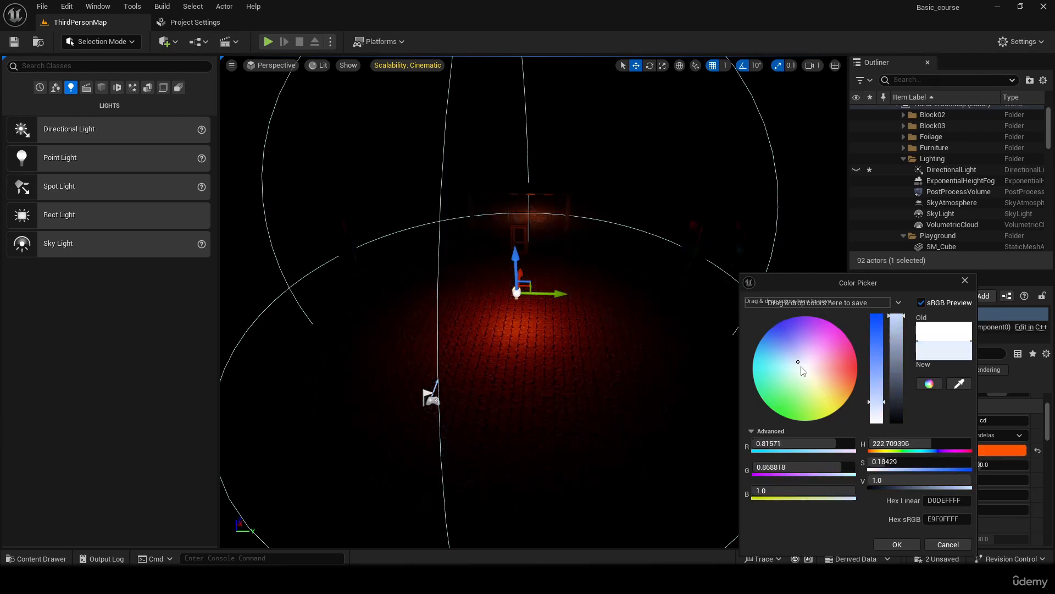
click(948, 544)
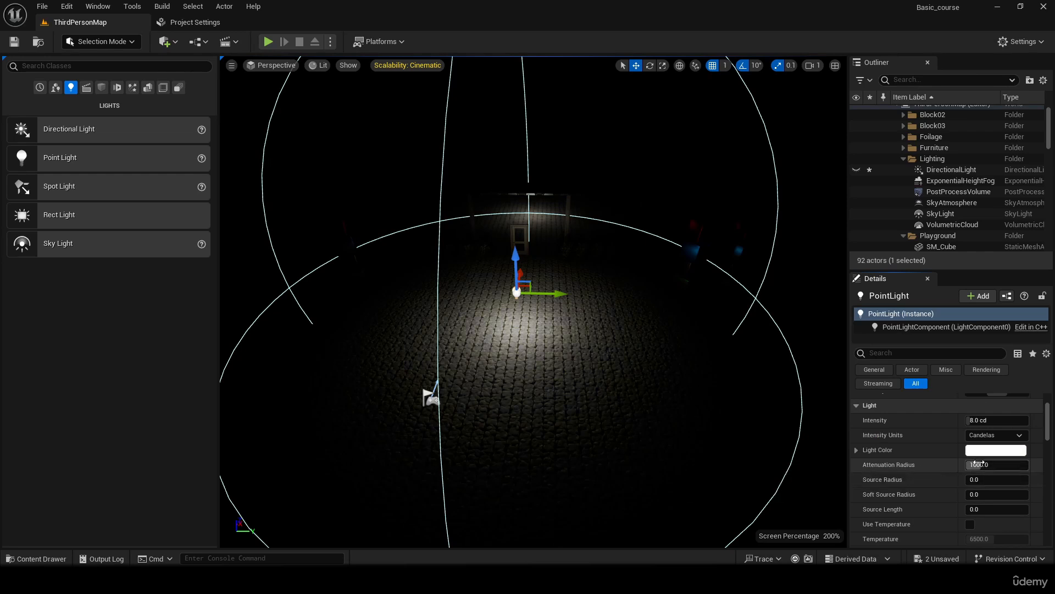
- Compare small and large attenuation radii on the point light, leaving it at 16384, and set its source radius to 1000
drag(978, 464, 1028, 465)
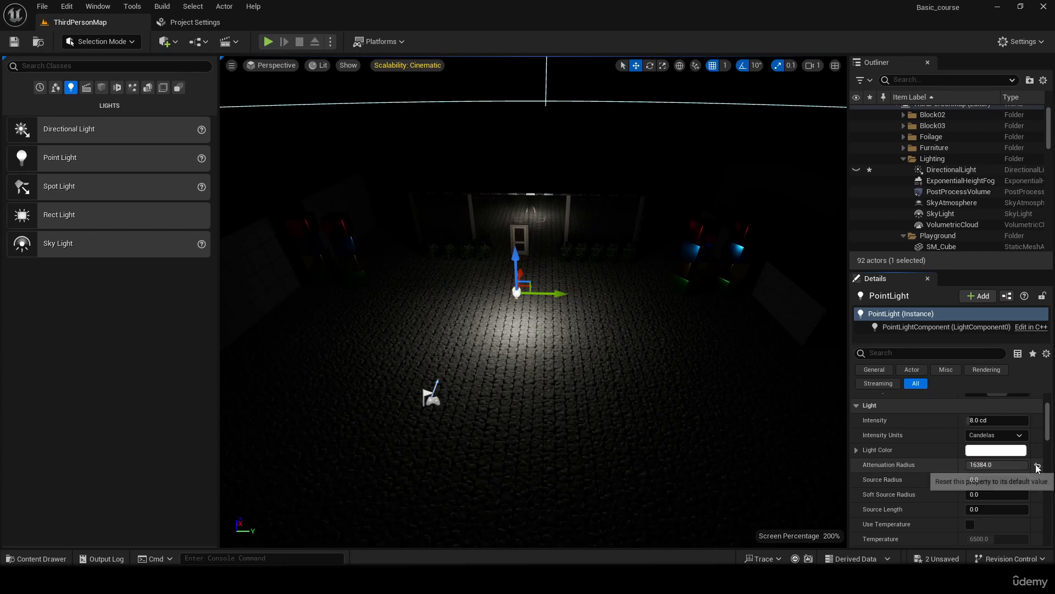
click(1038, 465)
drag(982, 464, 969, 465)
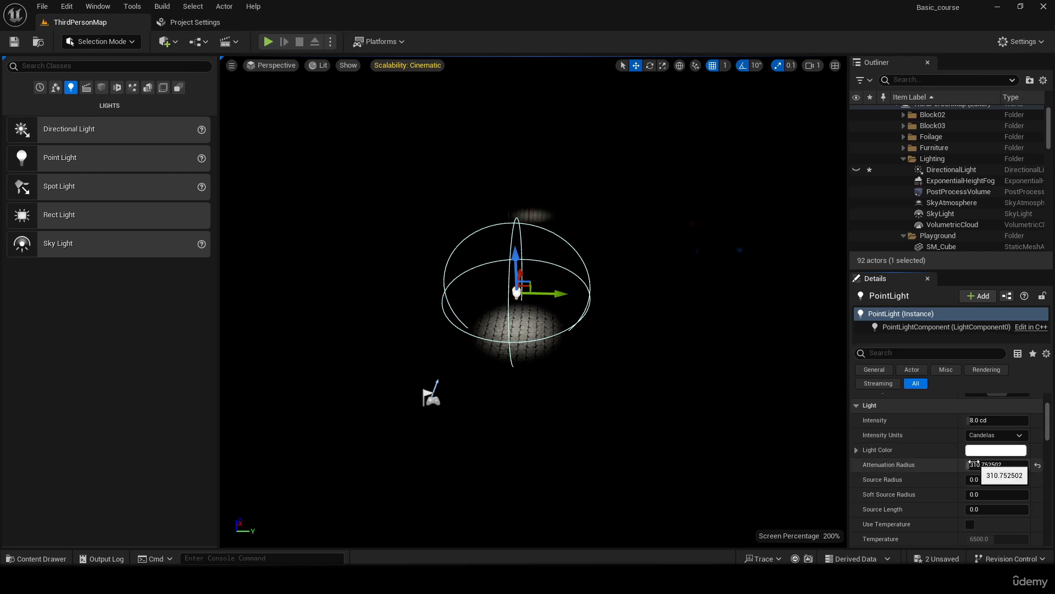
drag(978, 465, 1044, 466)
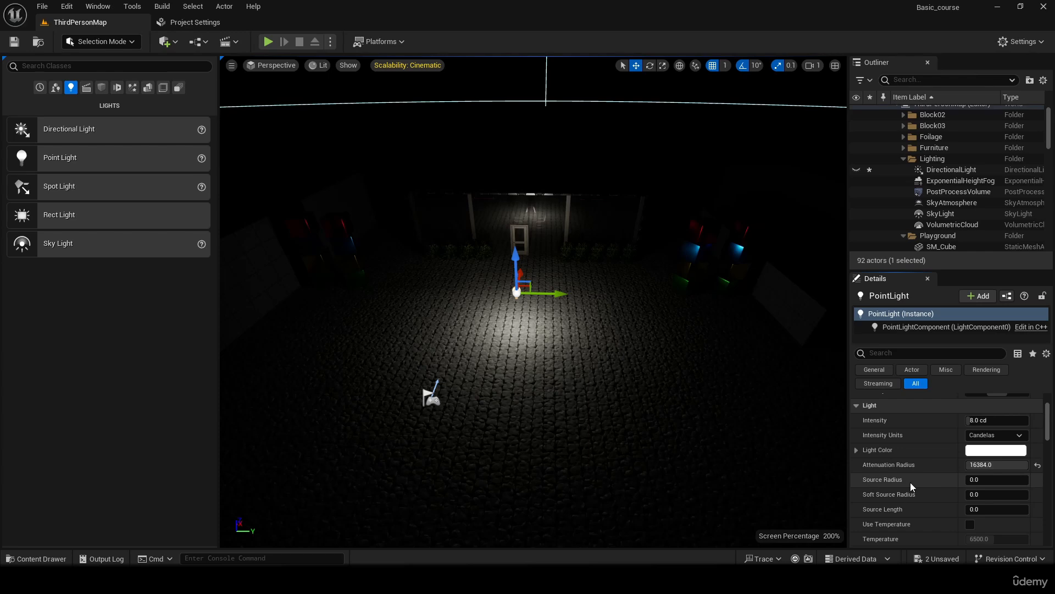
drag(975, 481, 994, 480)
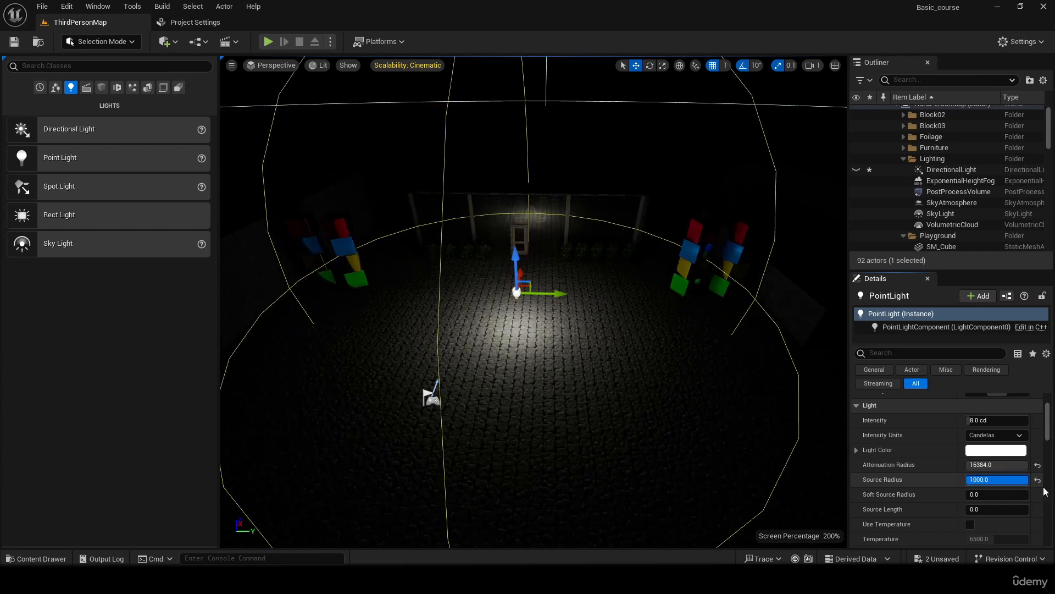
right_drag(745, 467, 763, 457)
- Change the point light's color to orange-red and raise its intensity to about 85 cd
click(996, 450)
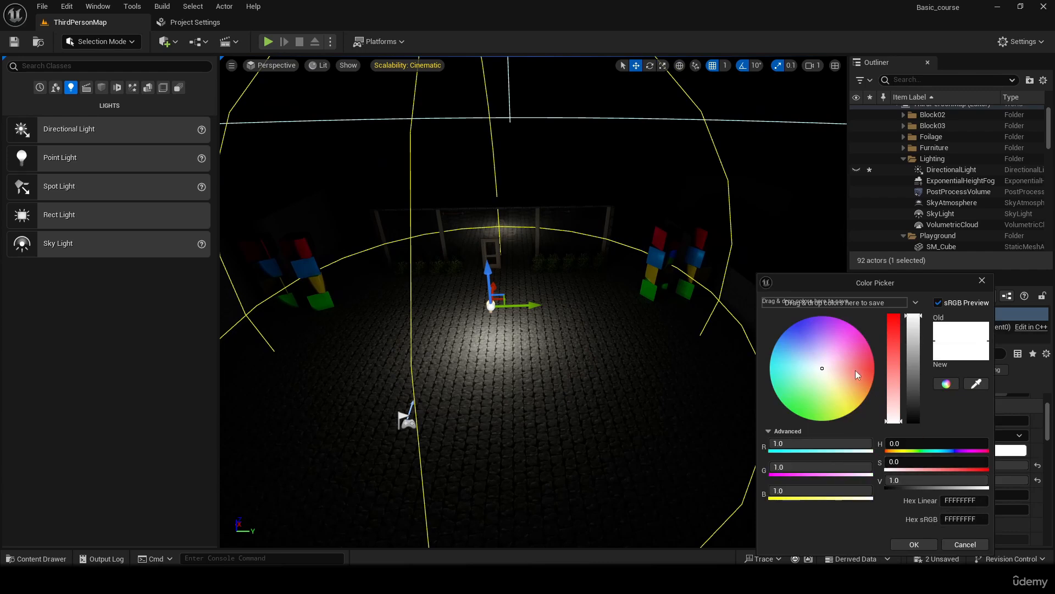
click(874, 373)
click(913, 545)
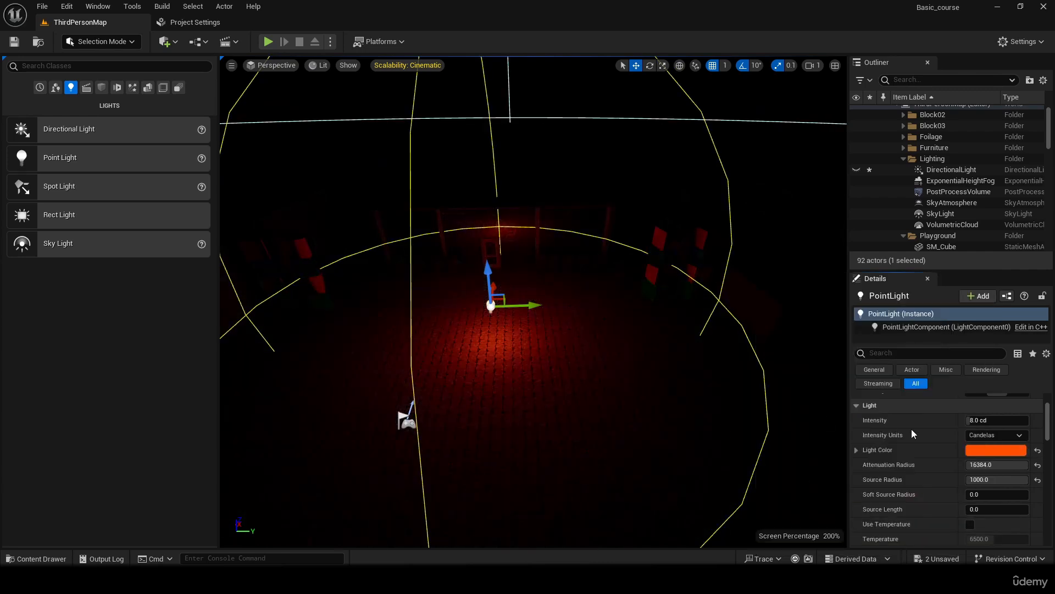
drag(984, 420, 1011, 420)
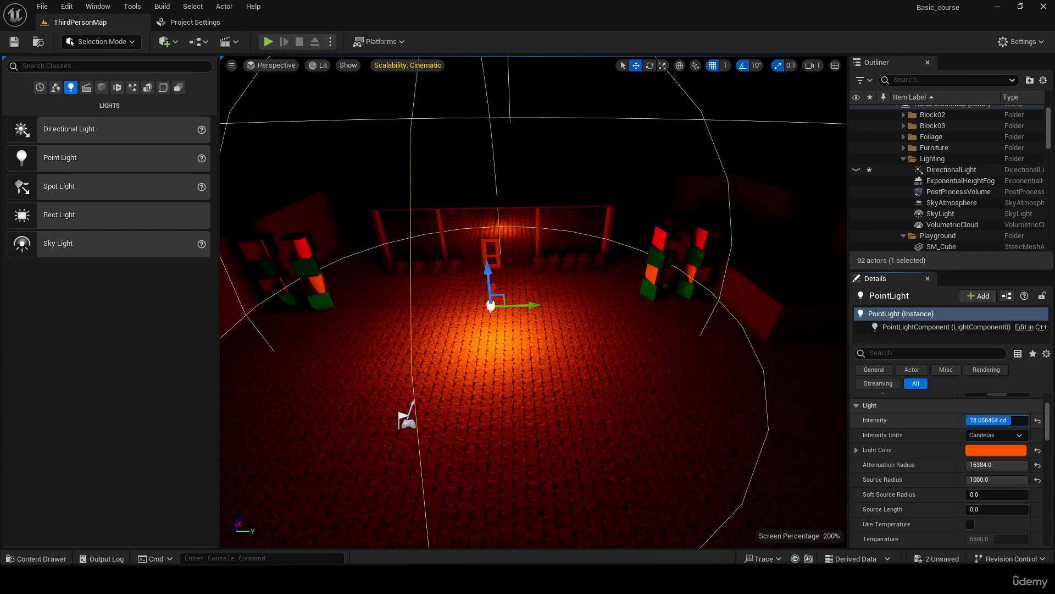
right_drag(790, 417, 778, 405)
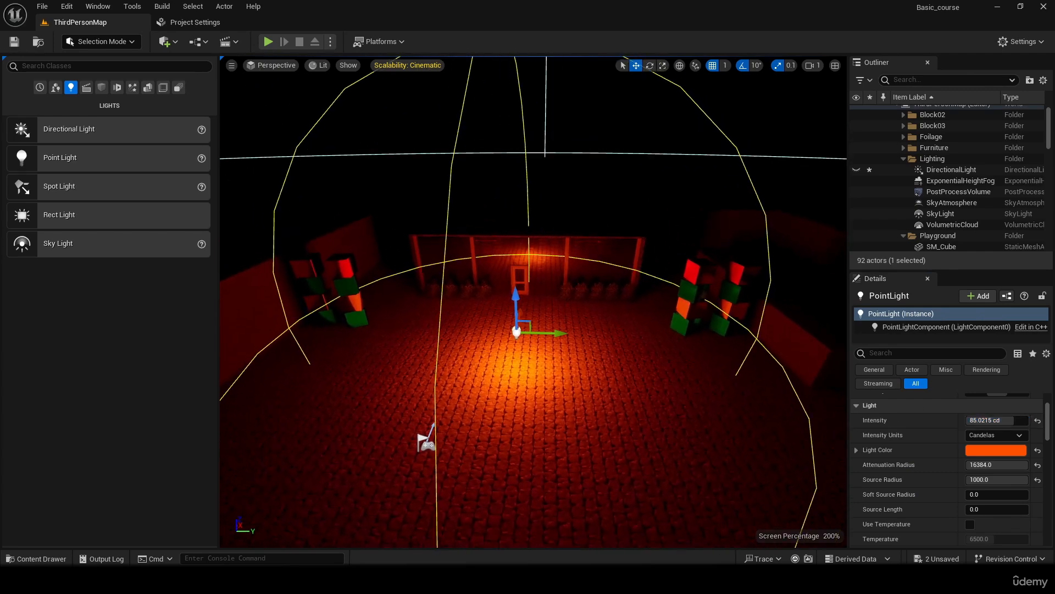
- Compare the point light's source radius at 0, about 155, about 8.5 and 1000, leaving it at 1000
drag(1022, 465, 967, 480)
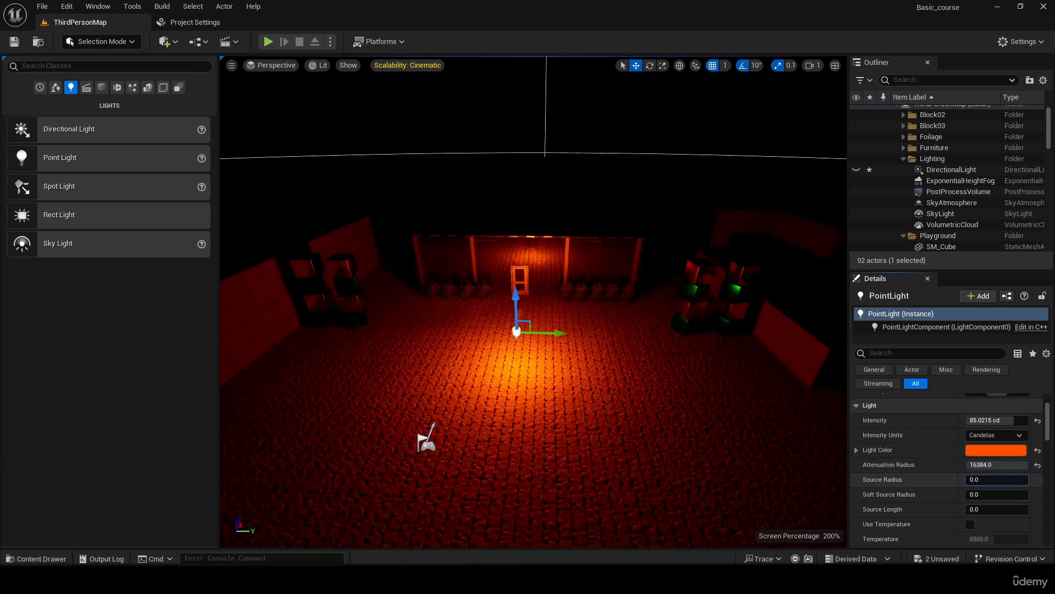
drag(972, 480, 1025, 480)
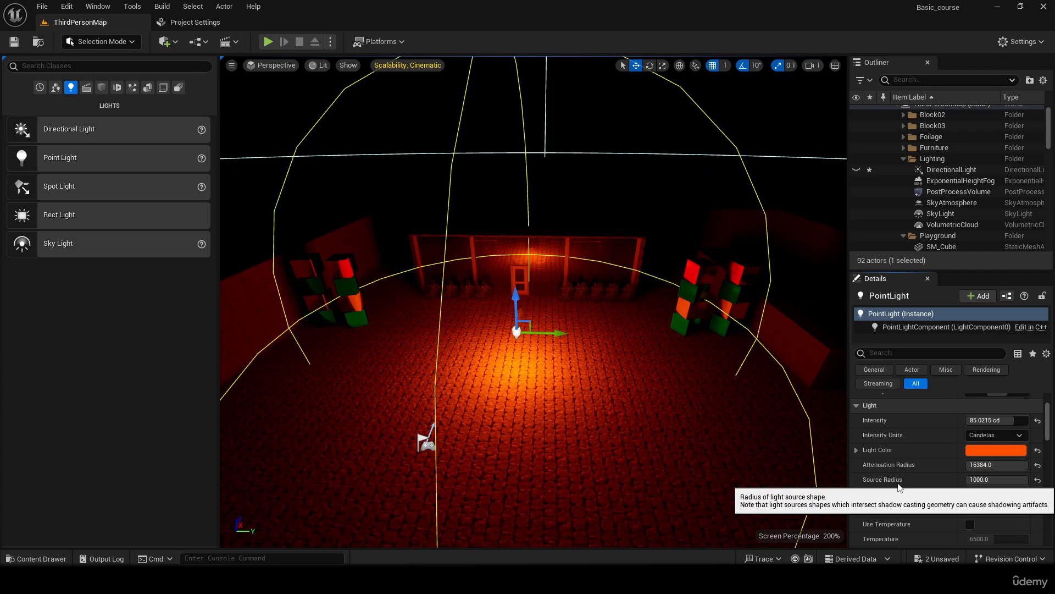
drag(997, 480, 971, 480)
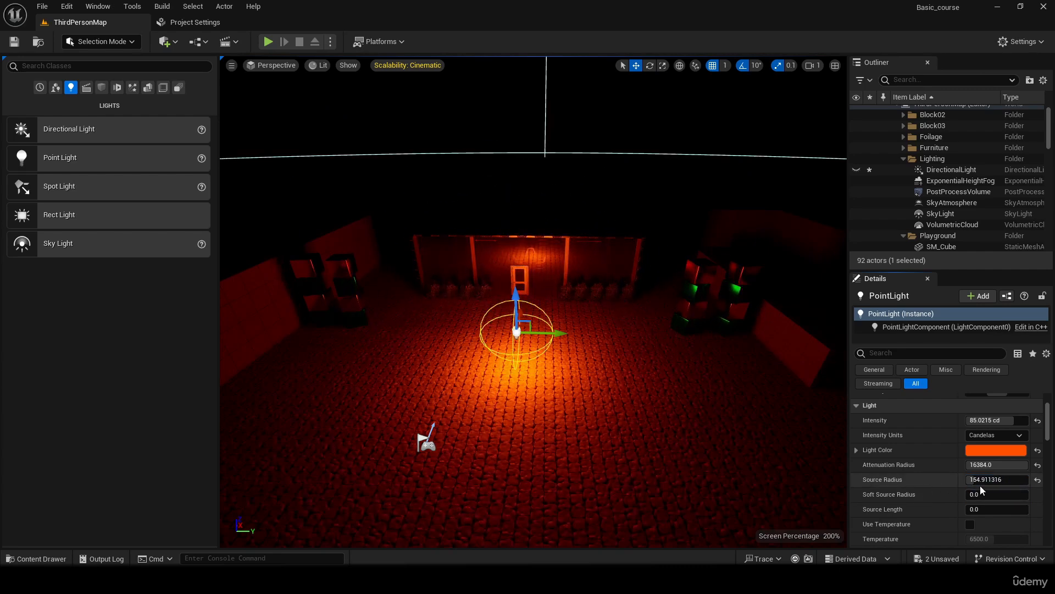
drag(982, 480, 1028, 480)
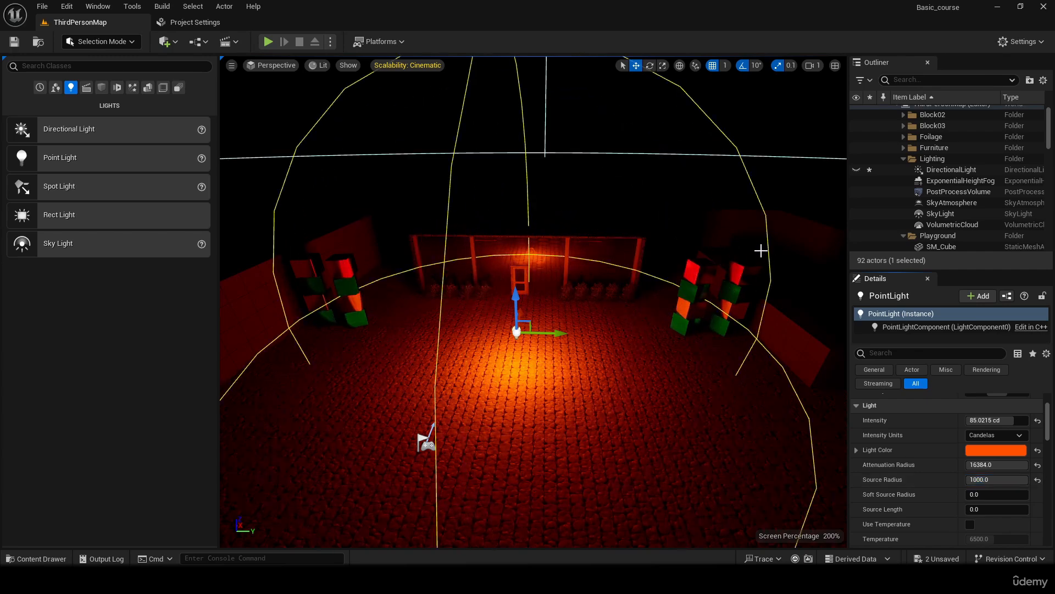
right_drag(761, 250, 786, 231)
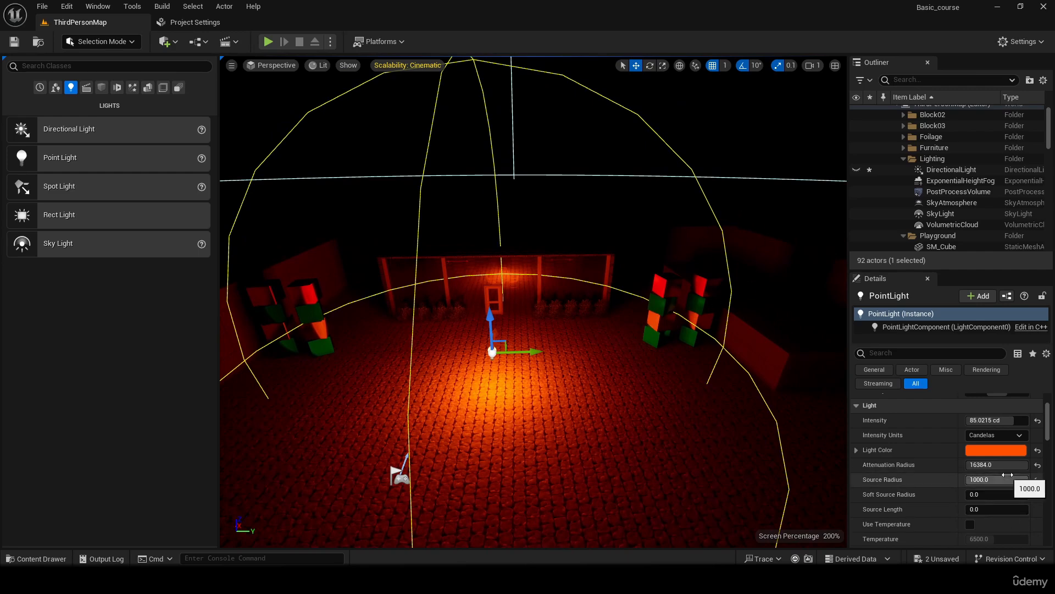
drag(1007, 474, 989, 476)
drag(1014, 479, 966, 480)
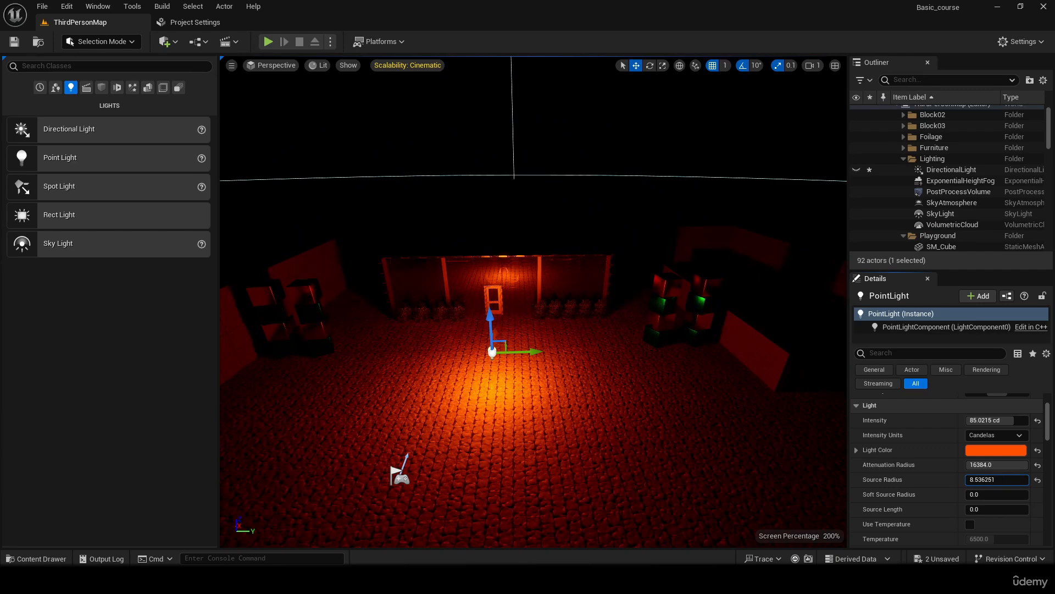
drag(966, 480, 1012, 479)
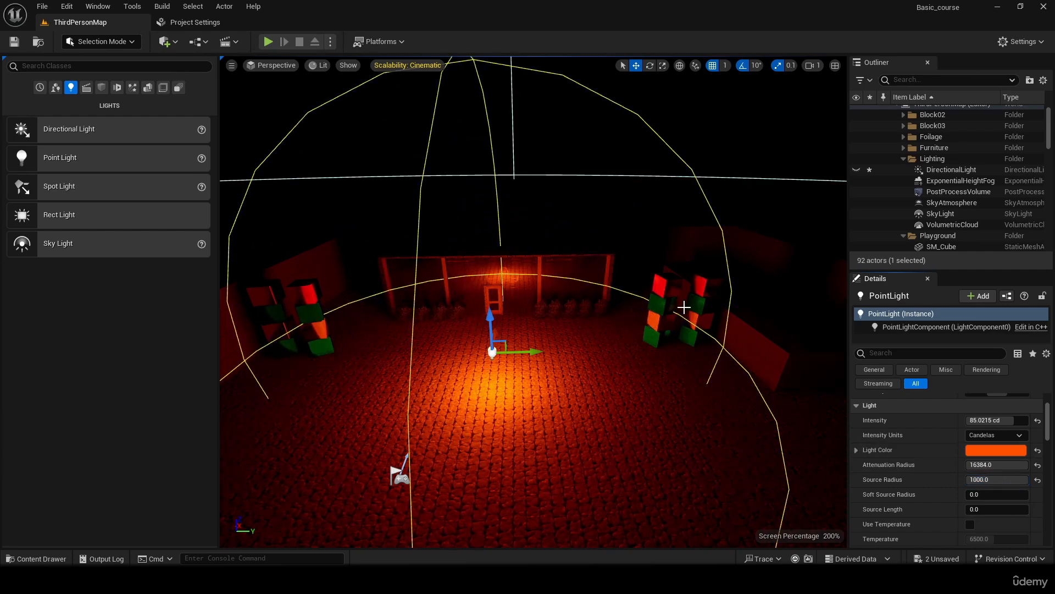
- Examine the shadows behind the colored block towers, first from close behind and from an elevated view of the courtyard
right_drag(690, 314, 527, 269)
key(d)
key(d)
key(w)
key(s)
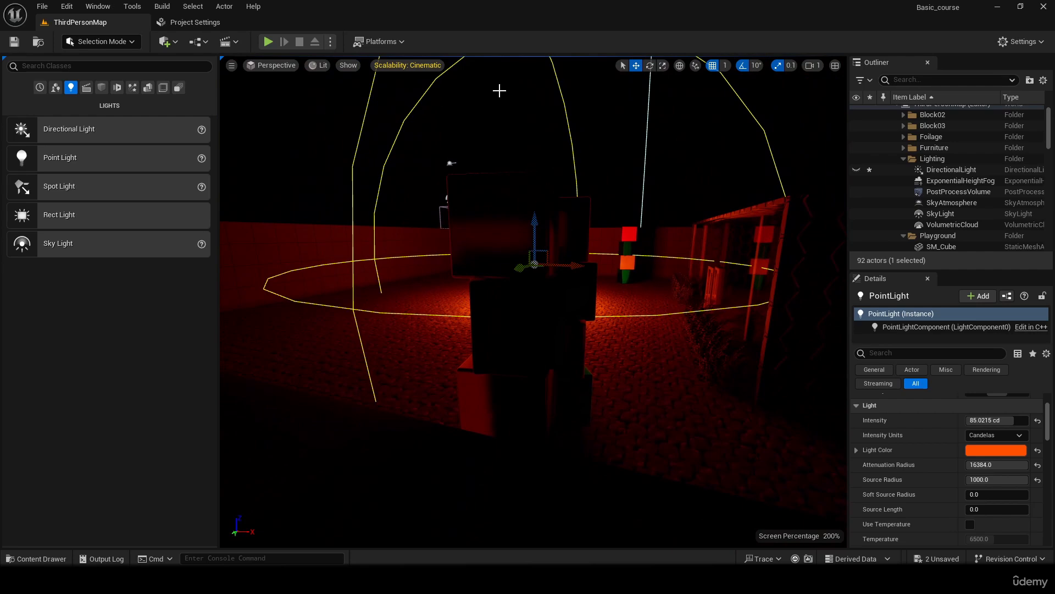
right_drag(456, 455, 312, 242)
key(s)
key(s)
key(w)
key(s)
key(d)
key(s)
key(d)
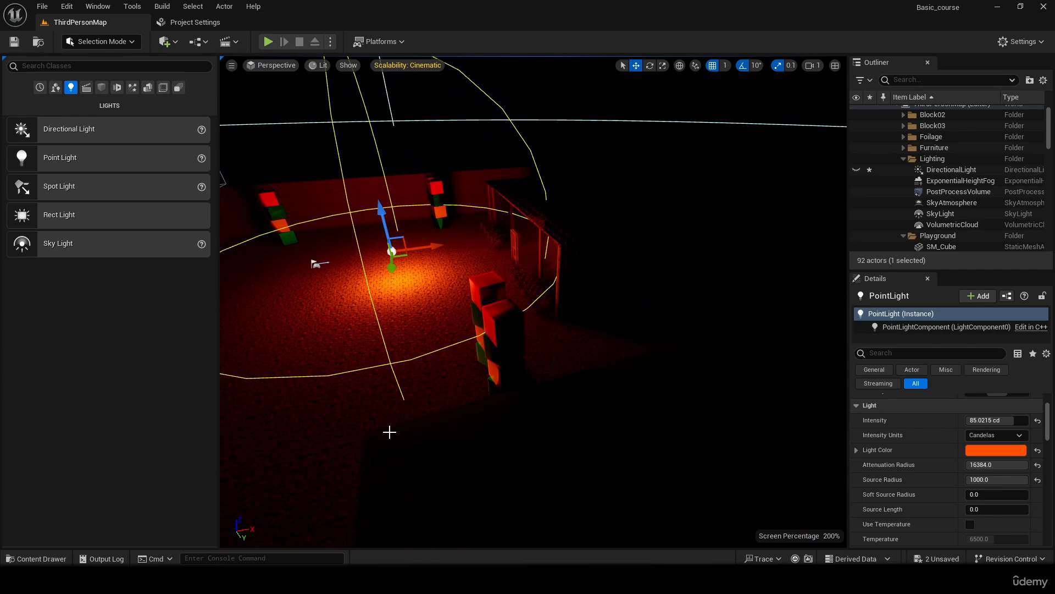
- Reduce the point light's source radius to about 9.8 and raise the light higher above the courtyard
right_drag(389, 357, 724, 466)
key(a)
right_drag(714, 418, 786, 387)
key(a)
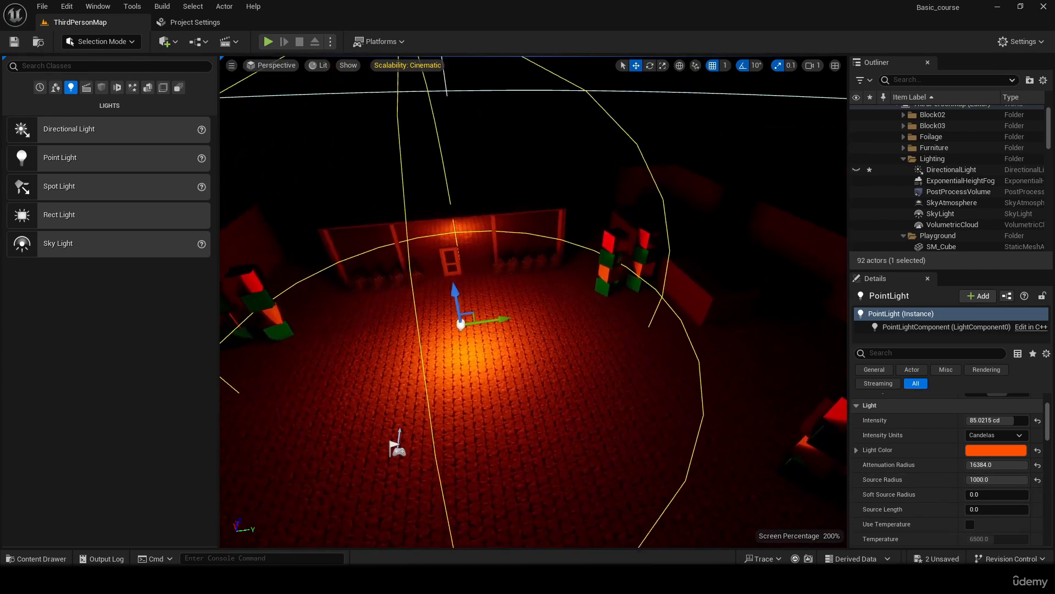
right_drag(661, 333, 717, 306)
right_drag(709, 352, 648, 353)
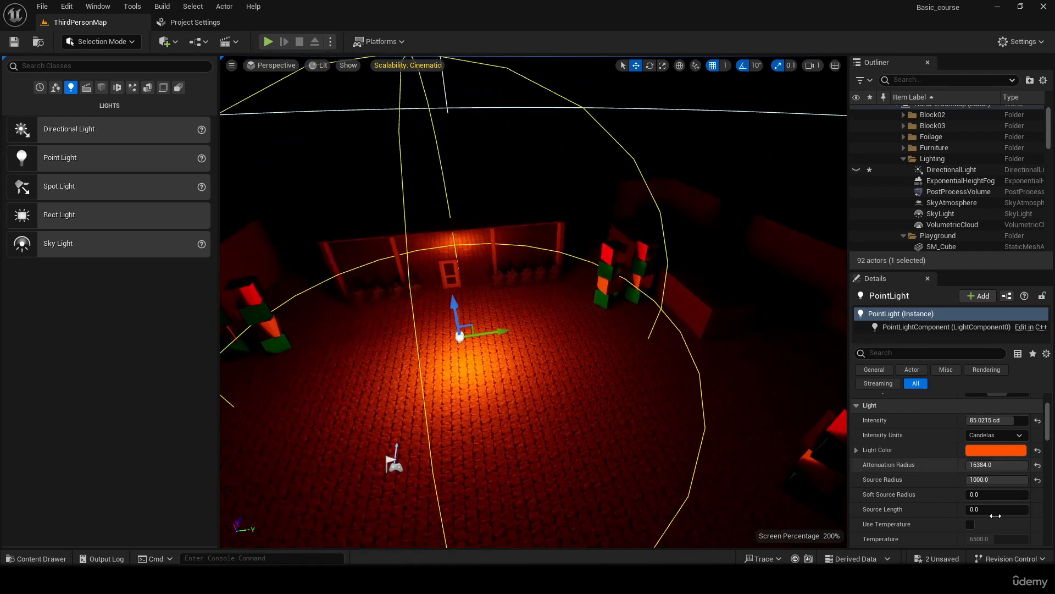
drag(998, 479, 959, 480)
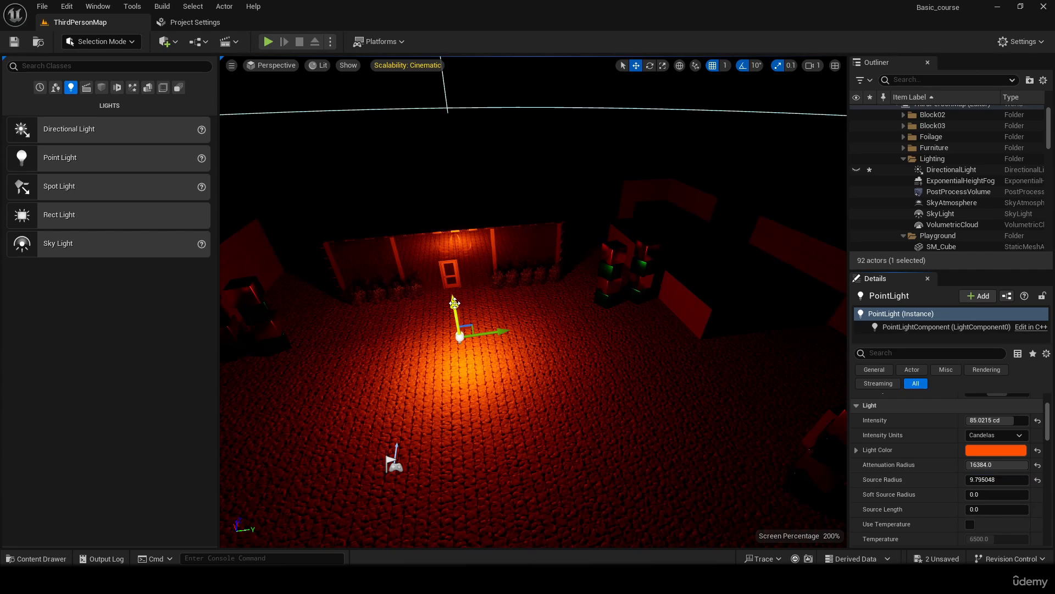
drag(455, 303, 449, 226)
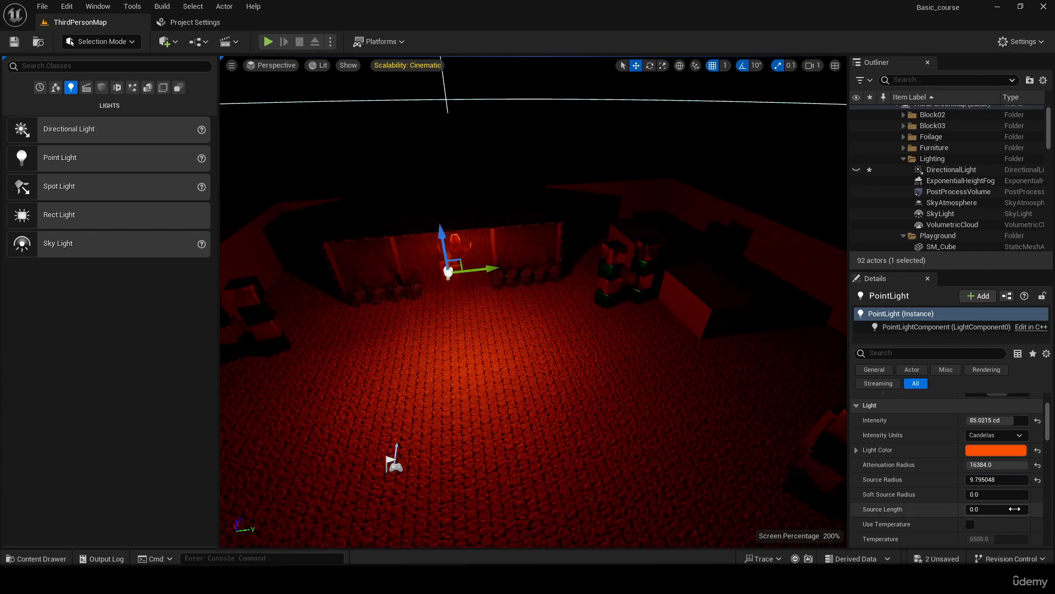
- Compare the point light's source radius at 1000 and at its default of 0
drag(975, 479, 1028, 479)
right_drag(437, 293, 377, 287)
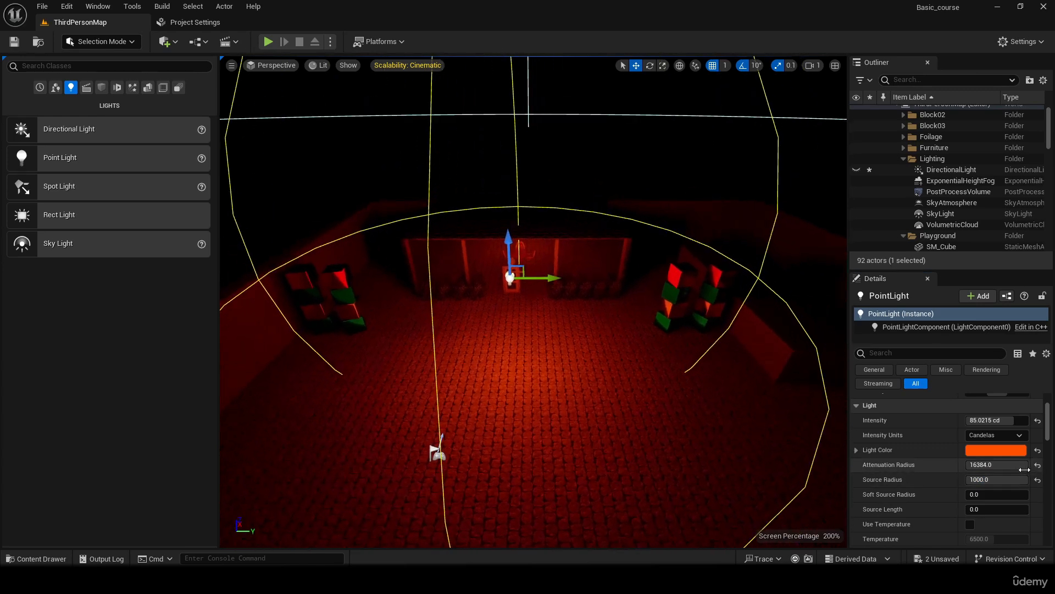
click(1038, 480)
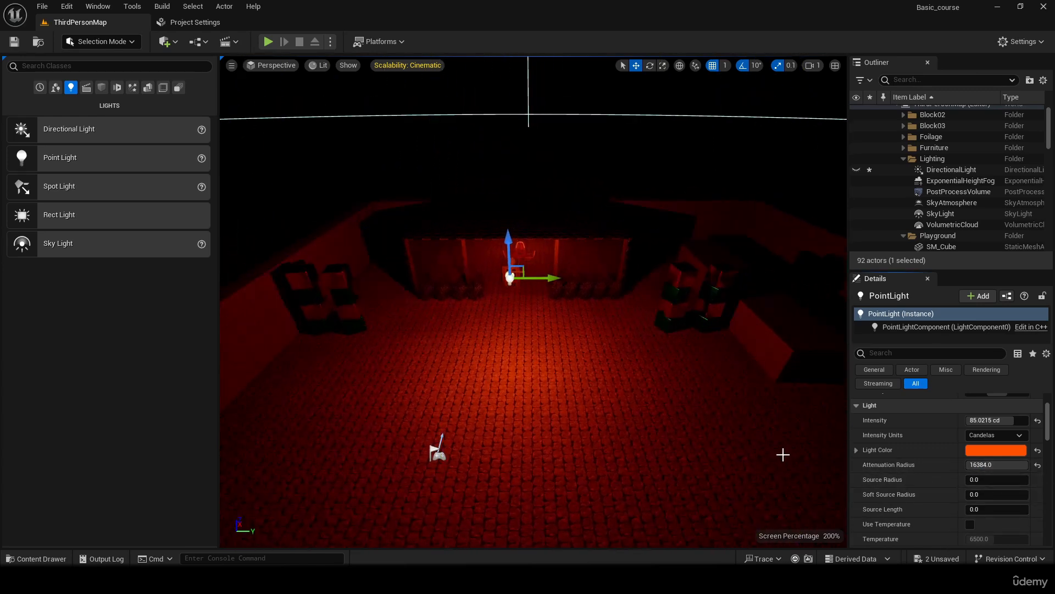
- Reduce the point light's attenuation radius to about 1366
mouse_move(769, 429)
right_down()
mouse_move(592, 427)
mouse_move(660, 412)
mouse_move(592, 420)
mouse_move(791, 426)
mouse_move(767, 422)
right_up()
key(w)
key(w)
key(s)
key(w)
key(s)
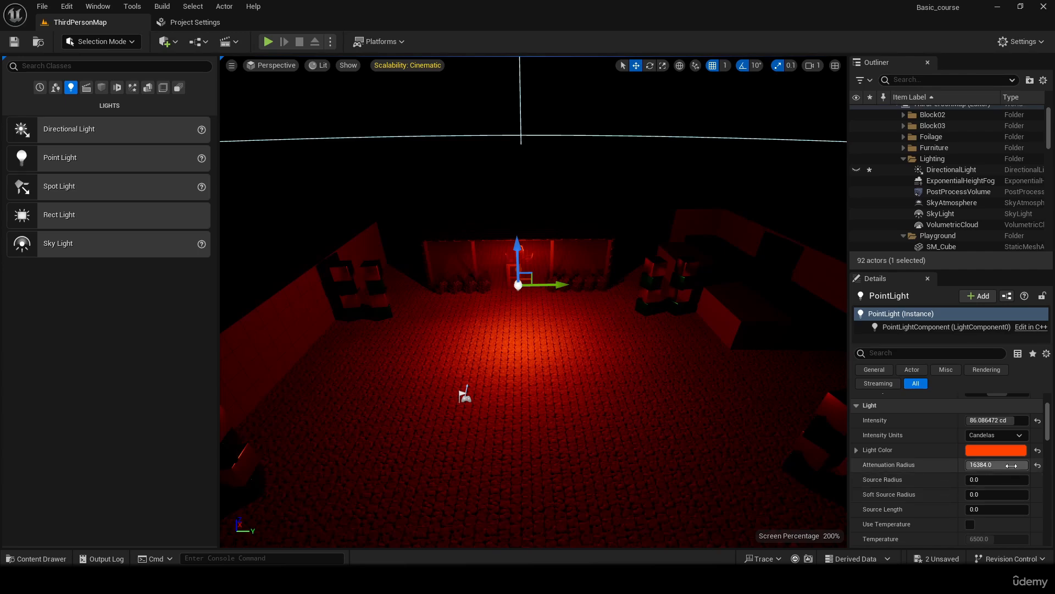
drag(1011, 465, 974, 465)
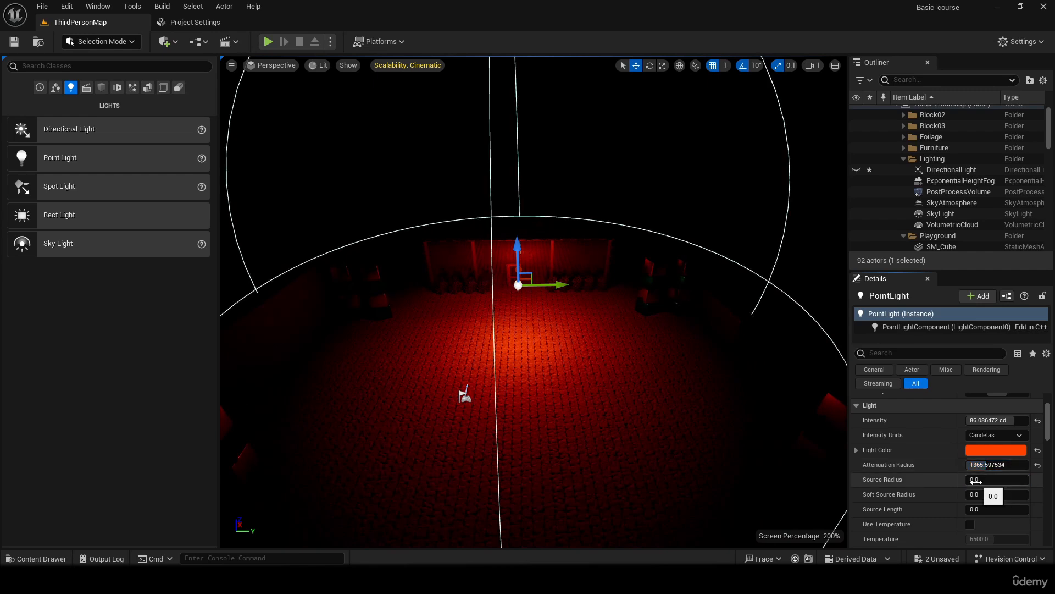
- Try a source radius of about 505 on the point light, and finish with it set to 1
mouse_move(984, 479)
mouse_down()
mouse_move(1022, 479)
mouse_move(976, 485)
mouse_up()
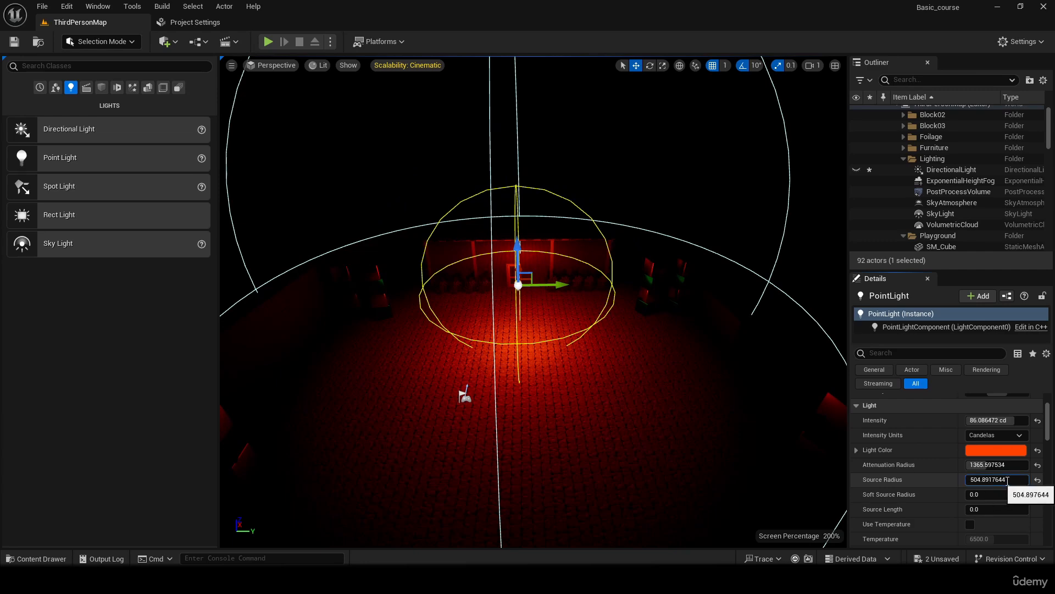
drag(971, 484, 931, 472)
text(1)
key(Return)
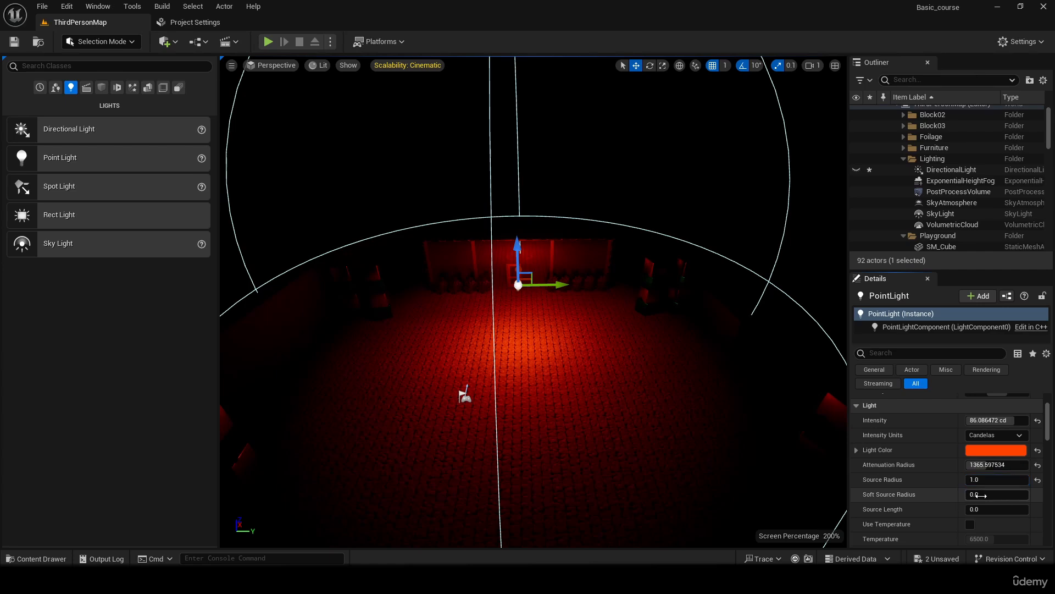
- Set the point light's soft source radius to about 794, keeping the point light selected
drag(973, 494, 998, 494)
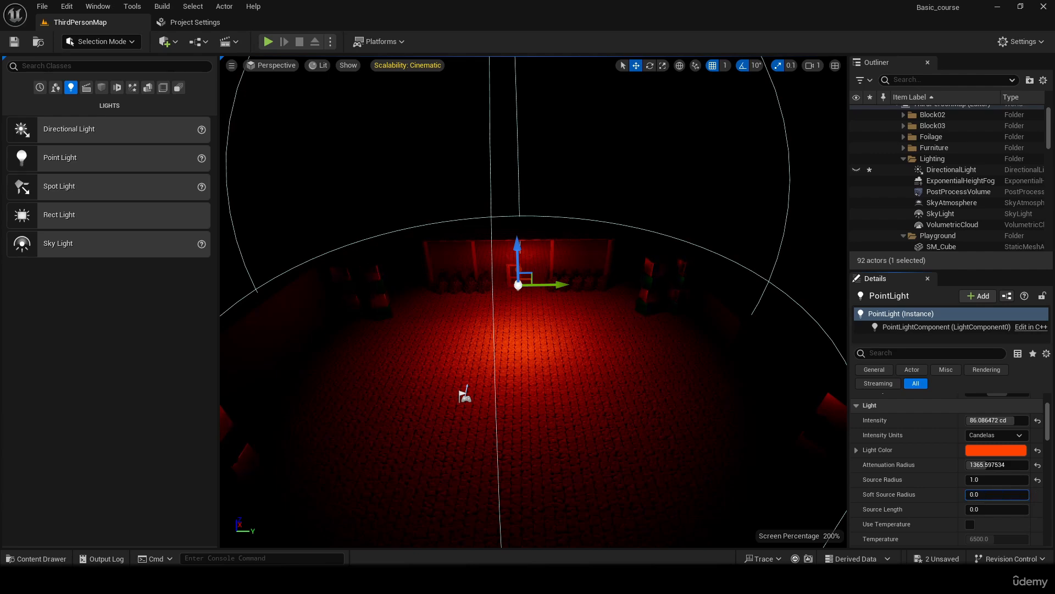
click(665, 280)
click(658, 279)
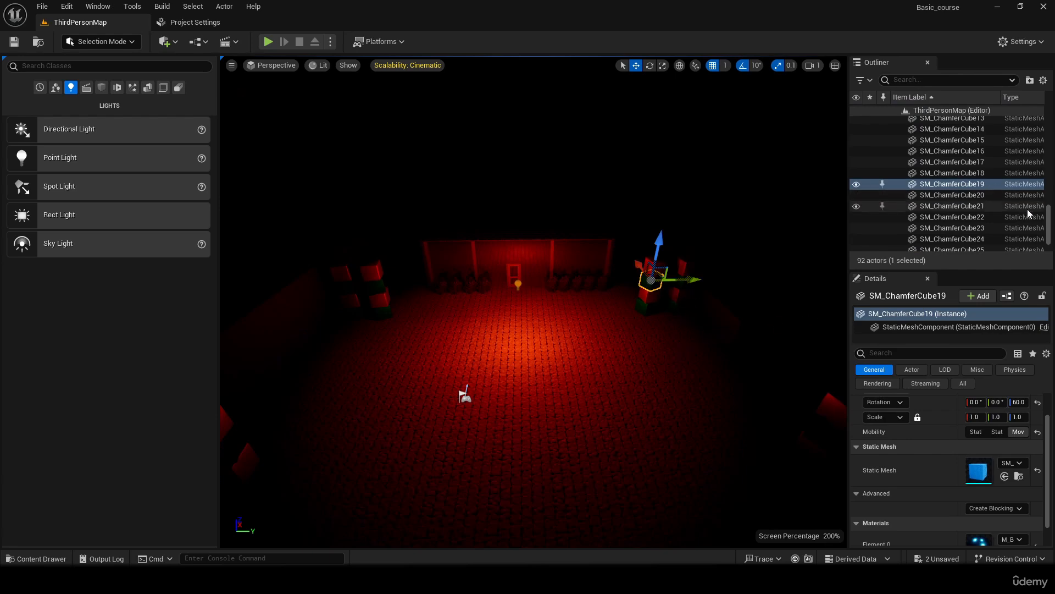
click(518, 285)
- Move the point light toward the block towers and back to the middle, comparing its soft source radius at about 563 and 0
drag(549, 284, 623, 285)
mouse_move(990, 535)
mouse_down()
mouse_move(1028, 535)
mouse_move(969, 535)
mouse_up()
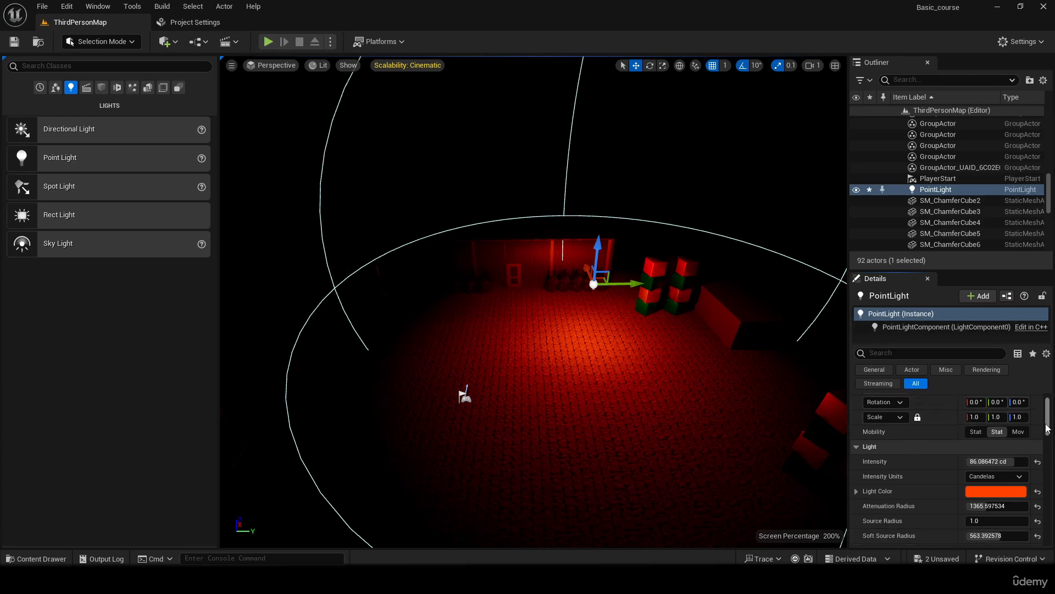
scroll(1046, 426, down, 3)
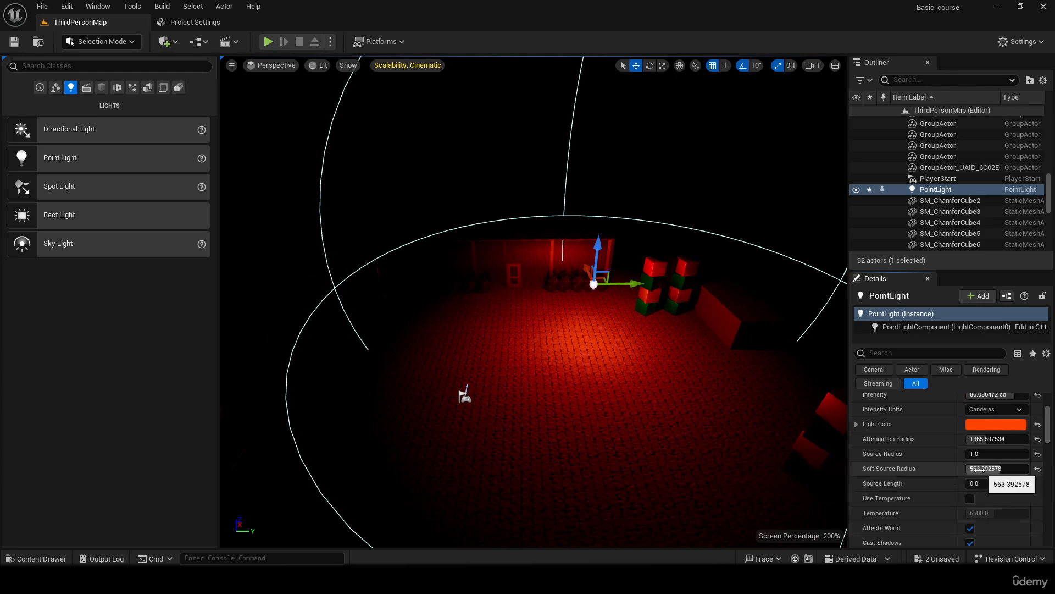
click(1038, 468)
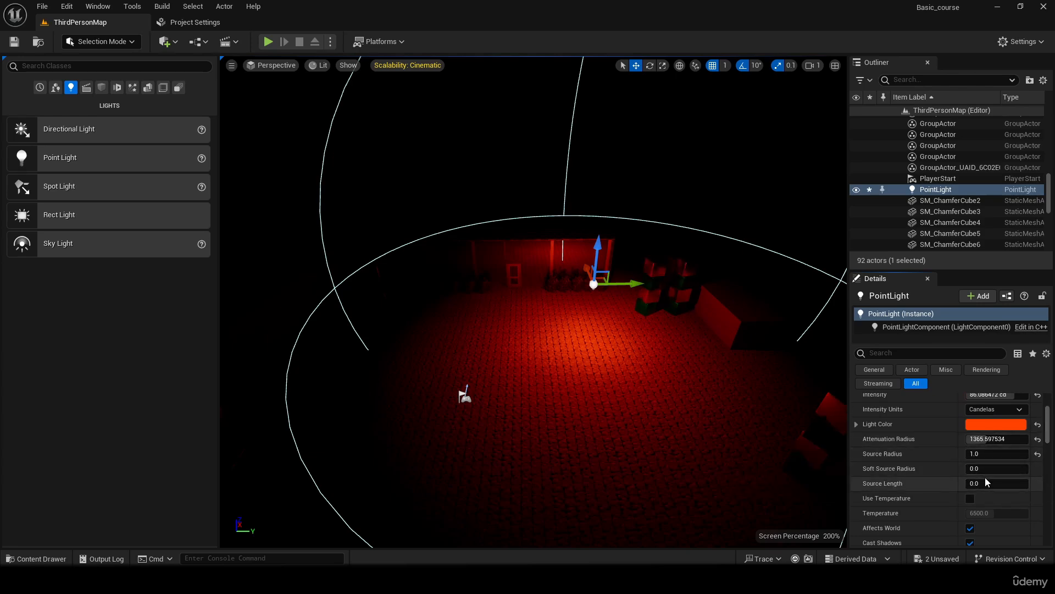
drag(638, 282, 534, 275)
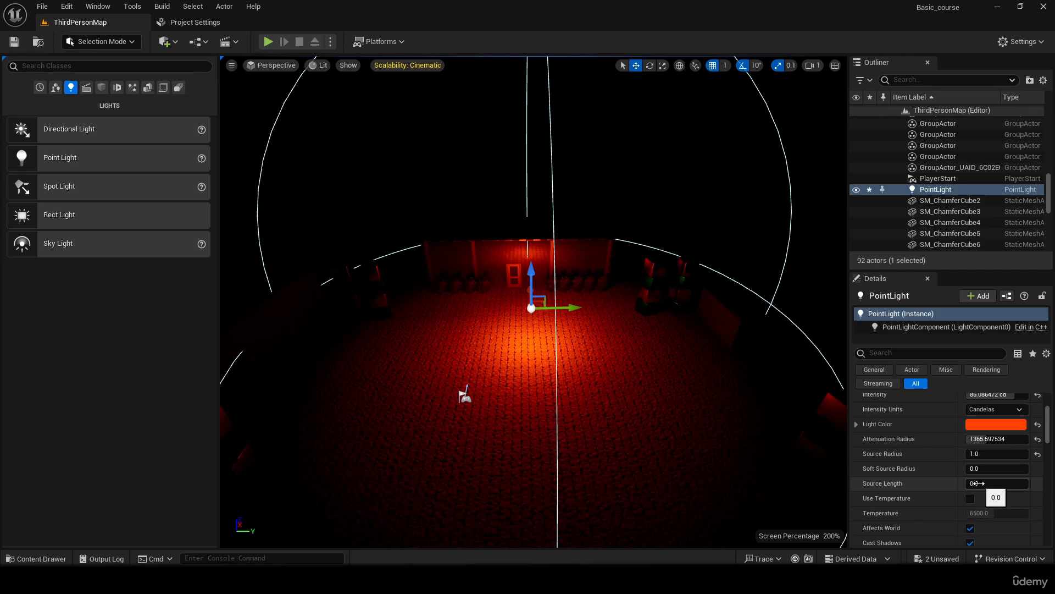
- Set the point light's source radius to about 420 and source length to 1000, and raise the light high above the courtyard
drag(982, 454, 1011, 484)
drag(532, 285, 546, 132)
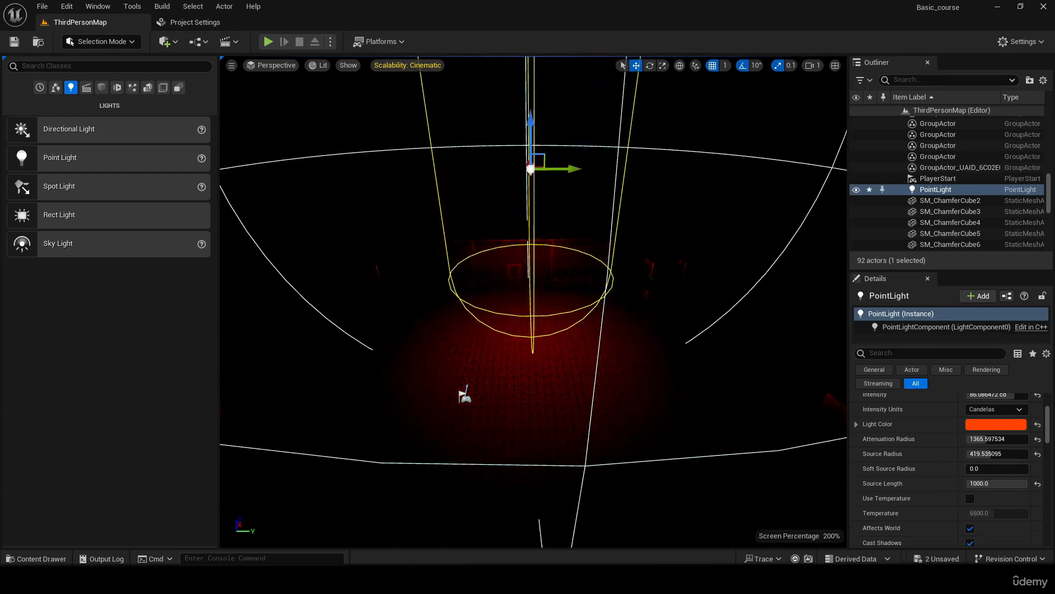
right_drag(542, 247, 508, 200)
key(s)
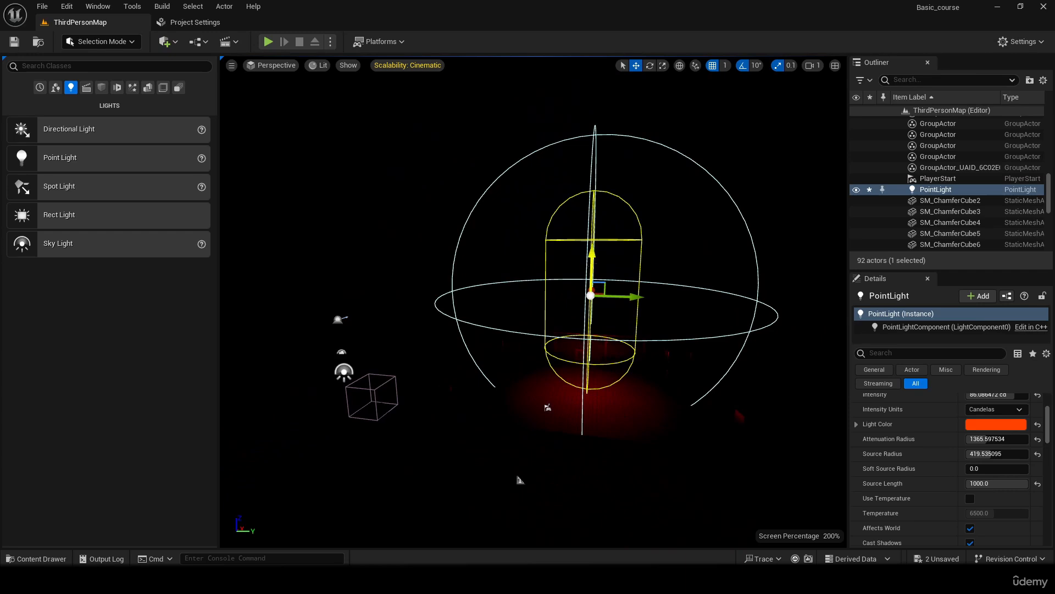
- Compare the point light's source length at about 368 and at its default of 0
drag(609, 267, 634, 273)
click(1037, 483)
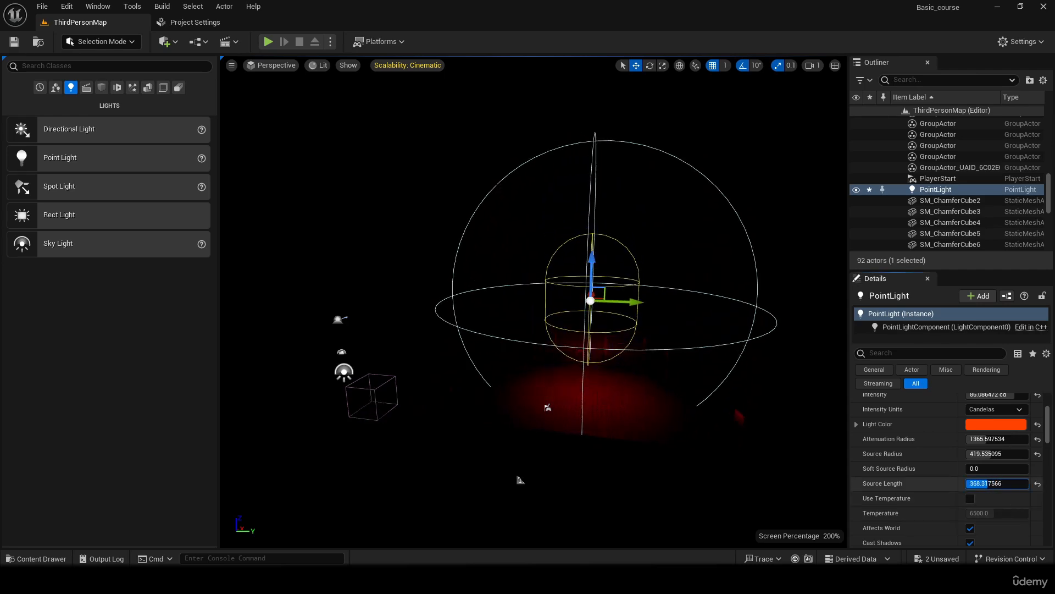
right_drag(687, 385, 694, 340)
key(w)
right_drag(630, 286, 630, 336)
key(s)
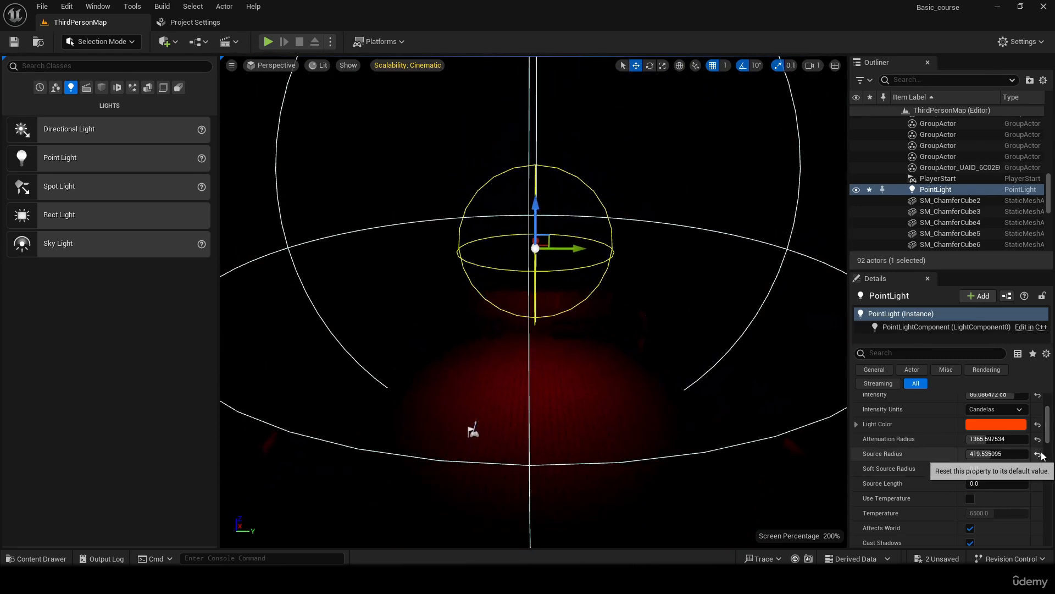
- Reset the point light's intensity, light color and attenuation radius to their defaults of 8 cd, white and 1000
scroll(1045, 440, up, 3)
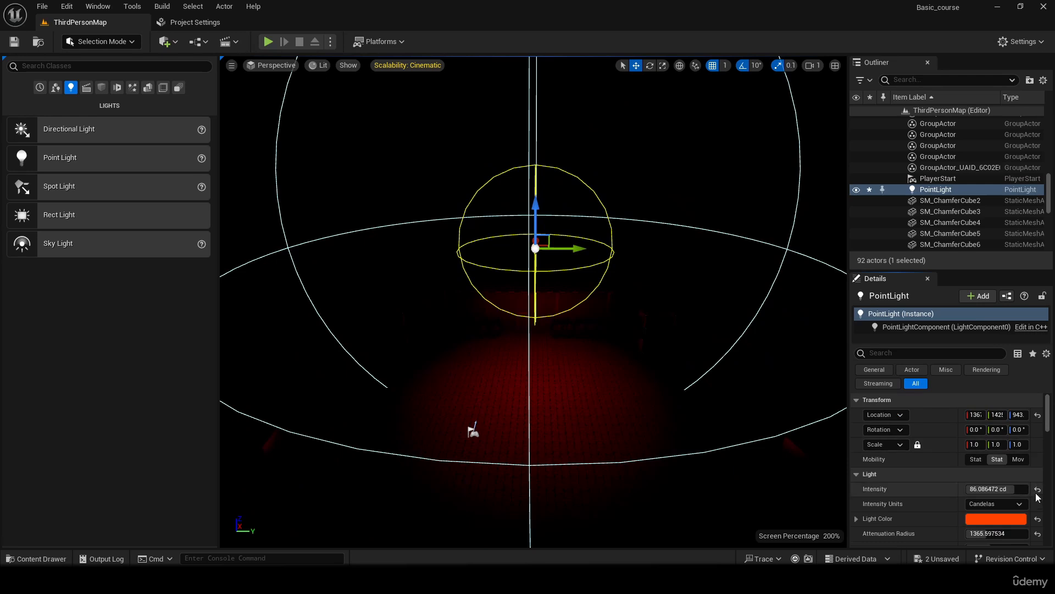
click(1038, 488)
click(1038, 518)
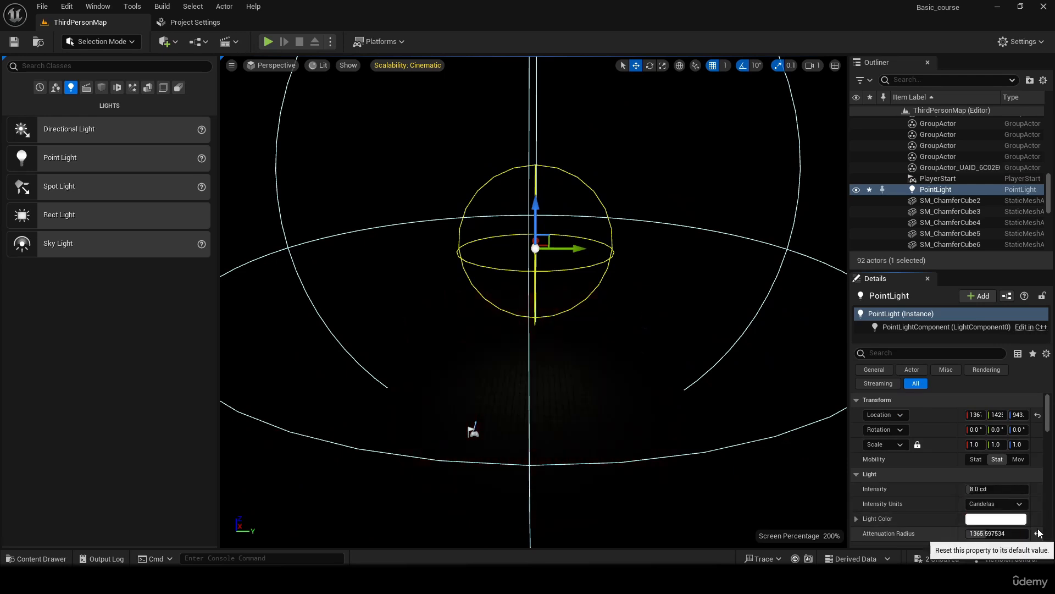
click(1037, 533)
scroll(1047, 429, down, 3)
scroll(1047, 434, down, 1)
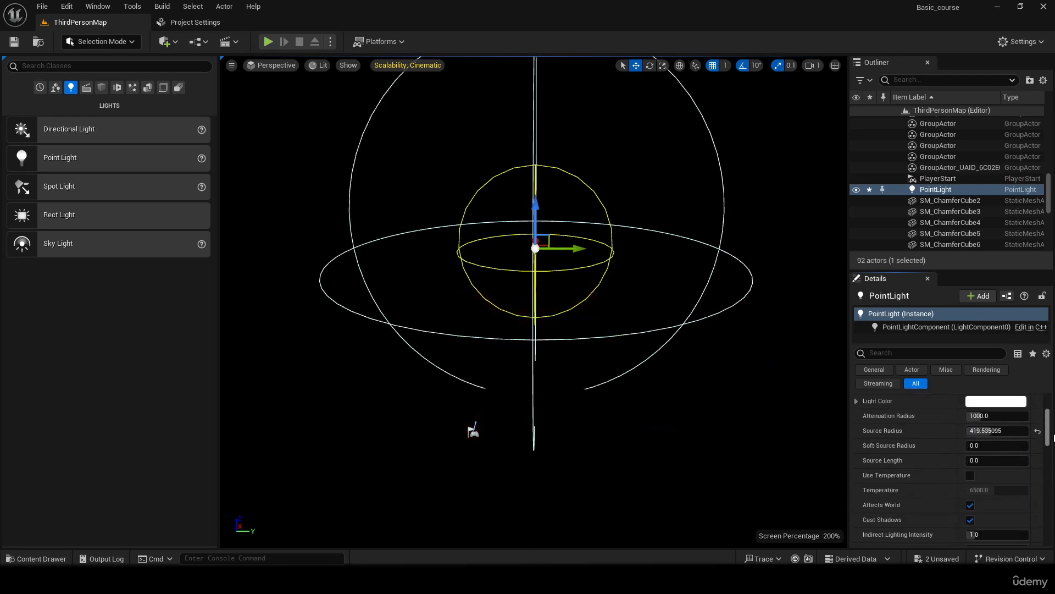
- Lower the point light toward the courtyard floor, with a source radius of about 957 and an attenuation radius of about 2818
drag(538, 220, 539, 320)
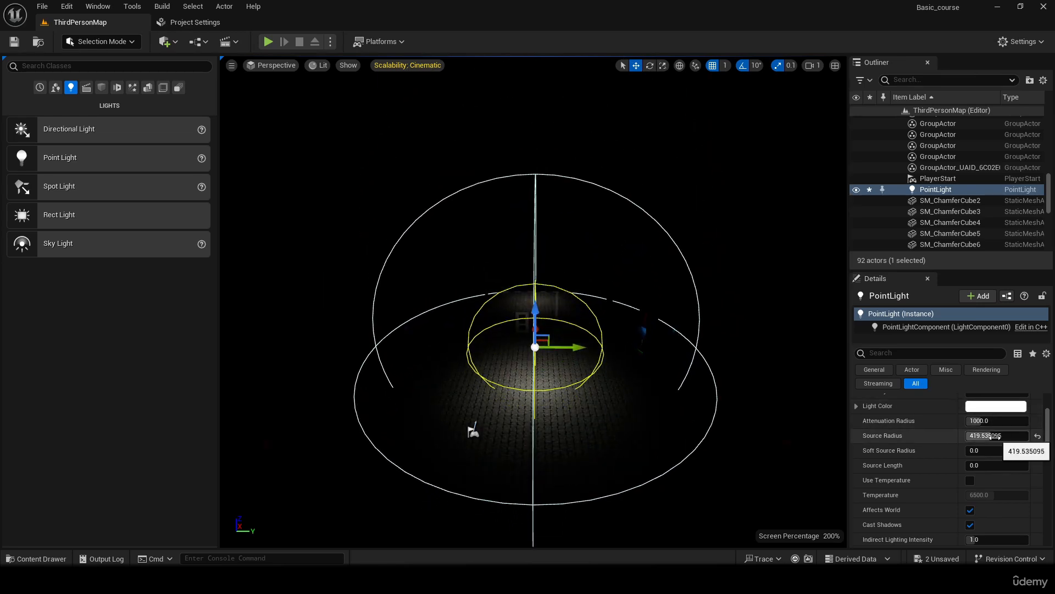
drag(994, 436, 1012, 421)
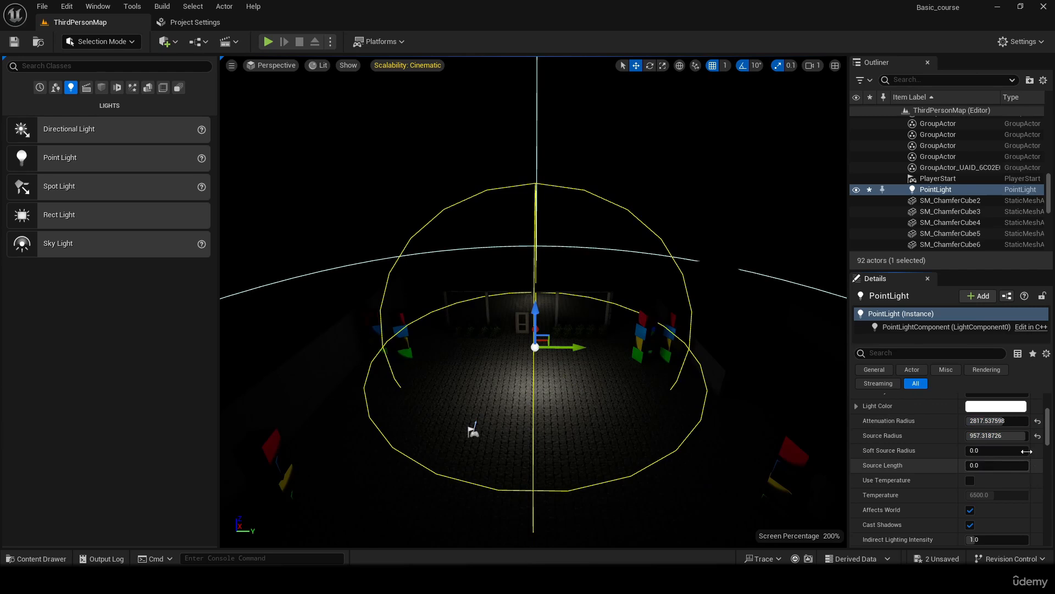
- Turn Affects World off and back on for the point light
scroll(984, 468, down, 3)
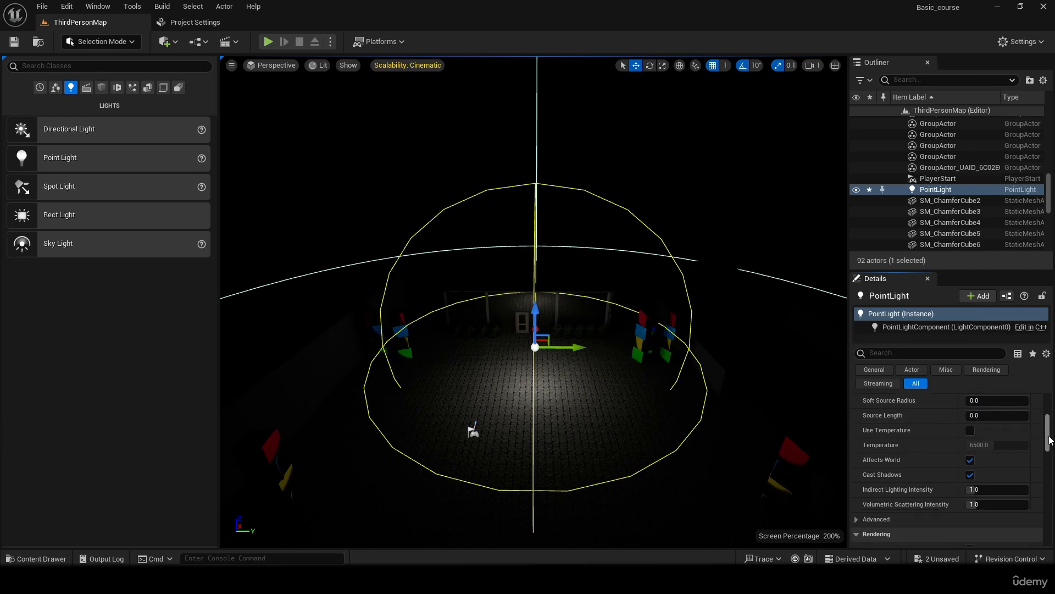
click(969, 460)
click(970, 460)
- Delete the point light and place a spot light in its place, raised high above the courtyard floor
key(Delete)
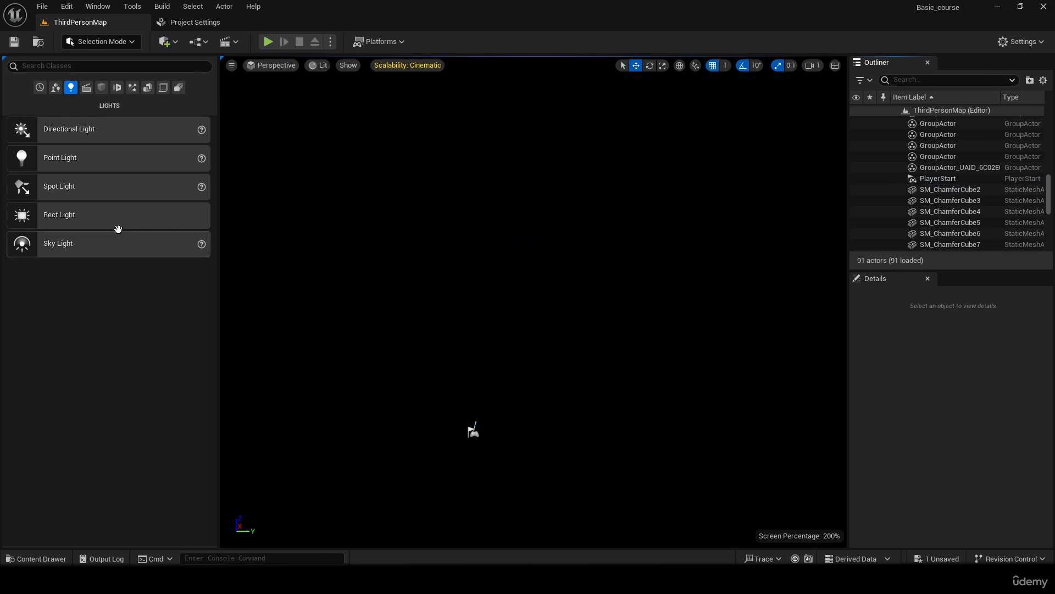
drag(94, 188, 610, 411)
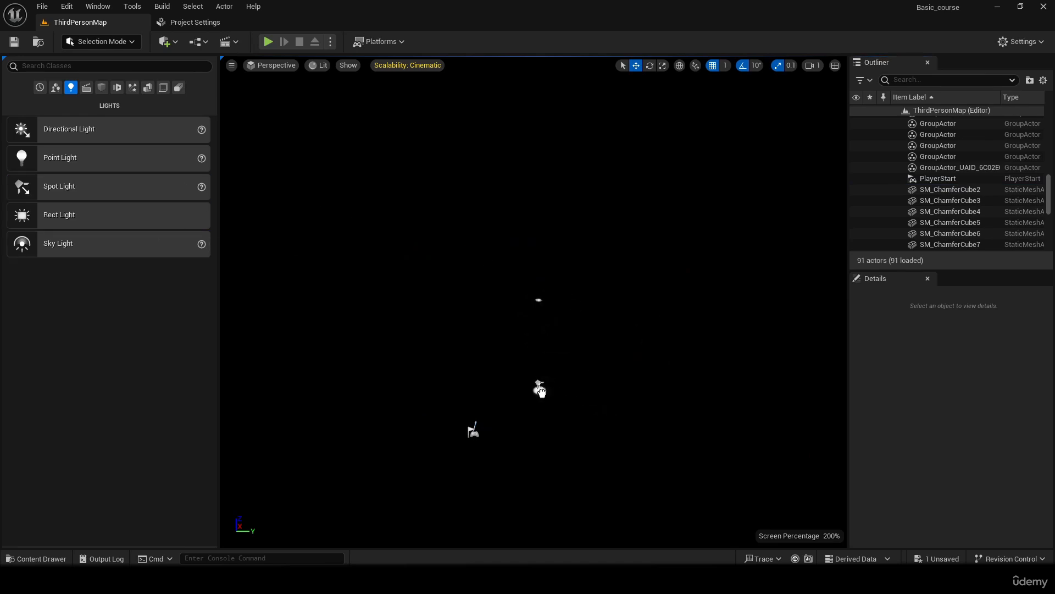
drag(541, 390, 540, 388)
drag(540, 352, 568, 213)
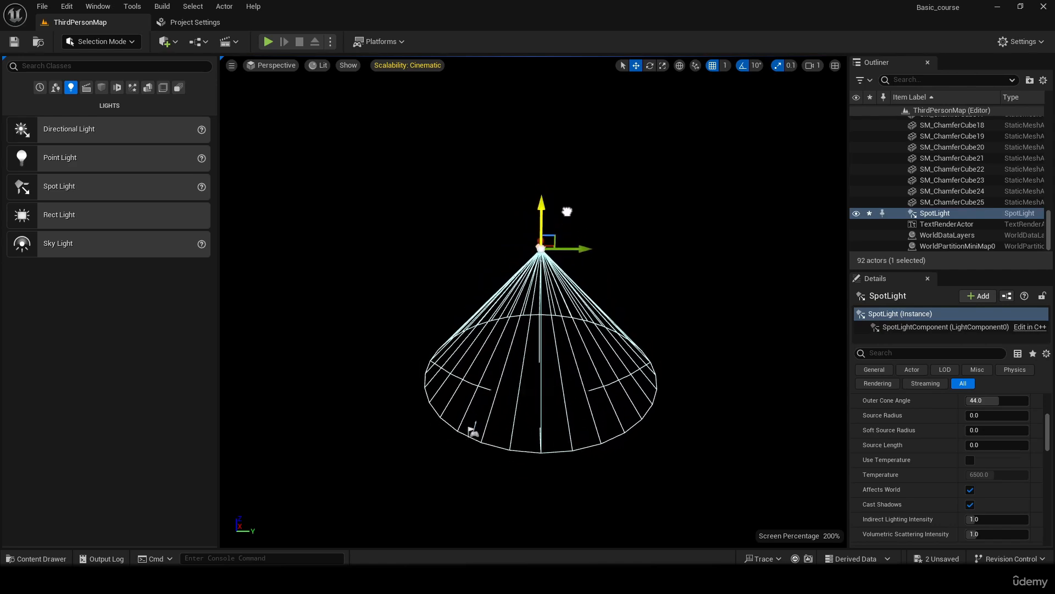
right_drag(568, 212, 566, 246)
right_drag(557, 140, 648, 140)
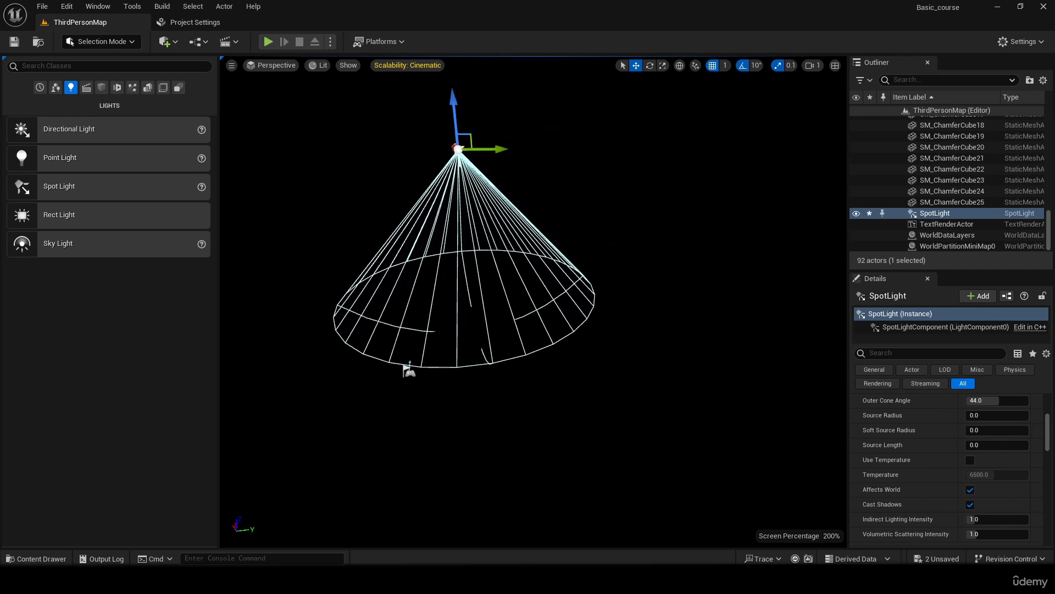
- Set the spot light's intensity to 160 cd and lower the light to a height of about 786
scroll(902, 409, up, 5)
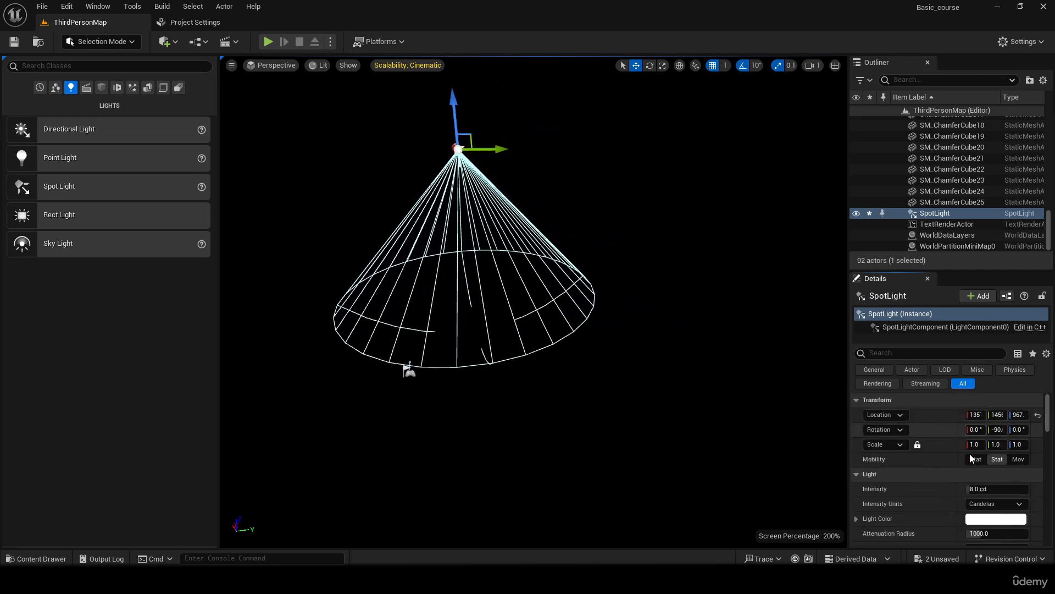
drag(982, 490, 1029, 489)
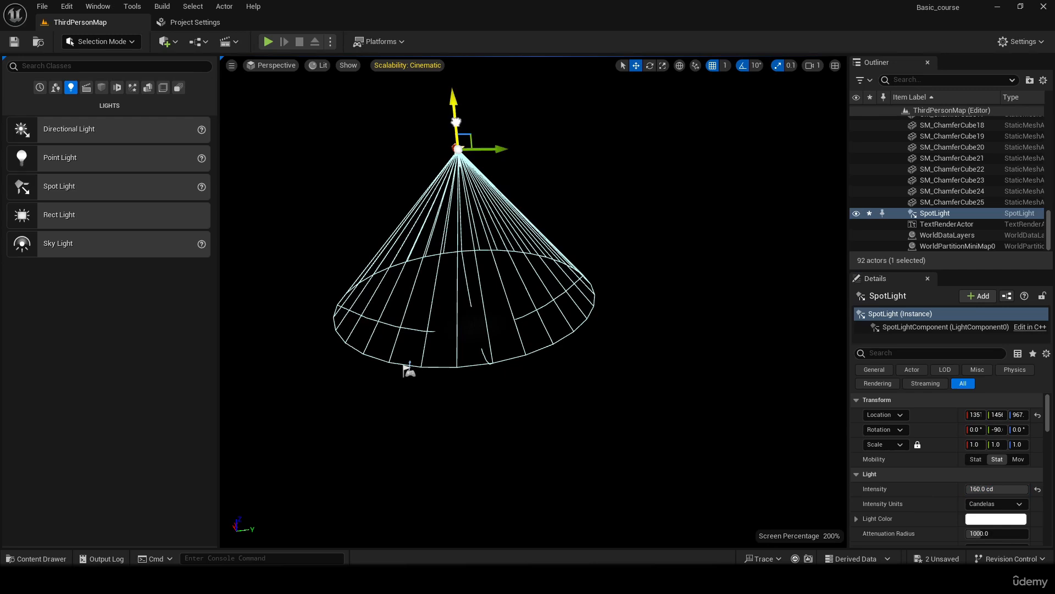
drag(456, 122, 468, 165)
right_drag(553, 214, 505, 192)
key(s)
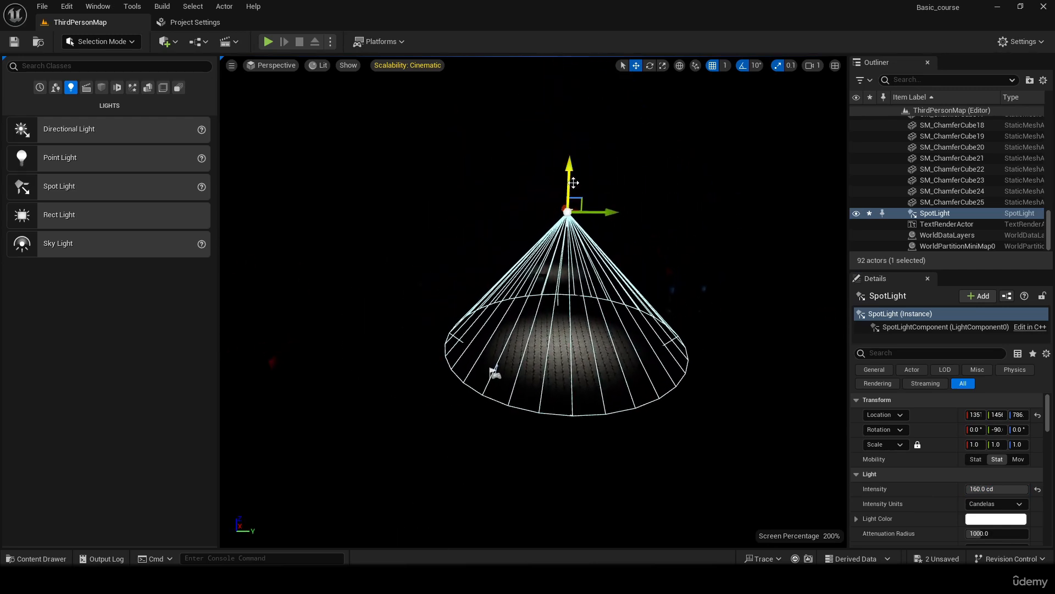
- Move the spot light along the Y axis toward the block towers
drag(606, 212, 700, 236)
right_drag(700, 236, 788, 213)
key(w)
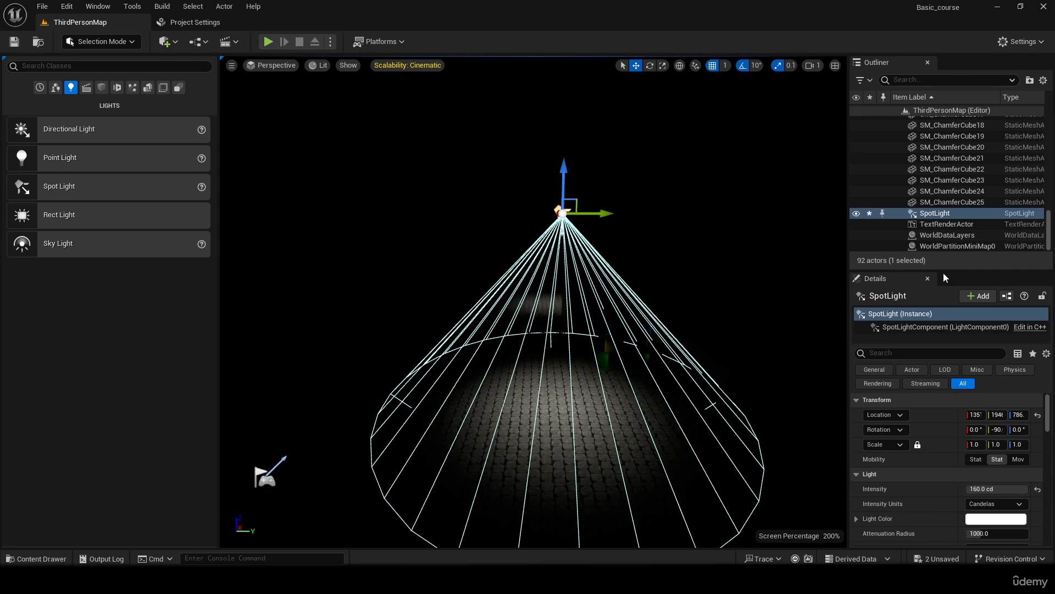
- Raise the spot light above the courtyard and increase its attenuation radius to 16384
drag(954, 270, 955, 125)
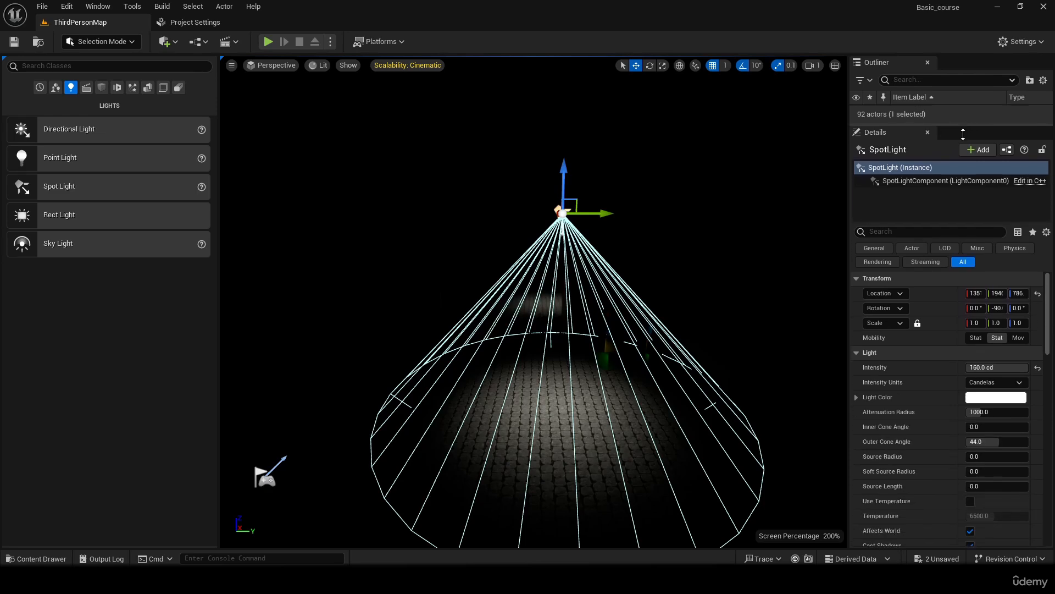
mouse_move(990, 412)
mouse_down()
mouse_move(1022, 411)
mouse_move(967, 412)
mouse_move(984, 412)
mouse_up()
drag(565, 182, 566, 65)
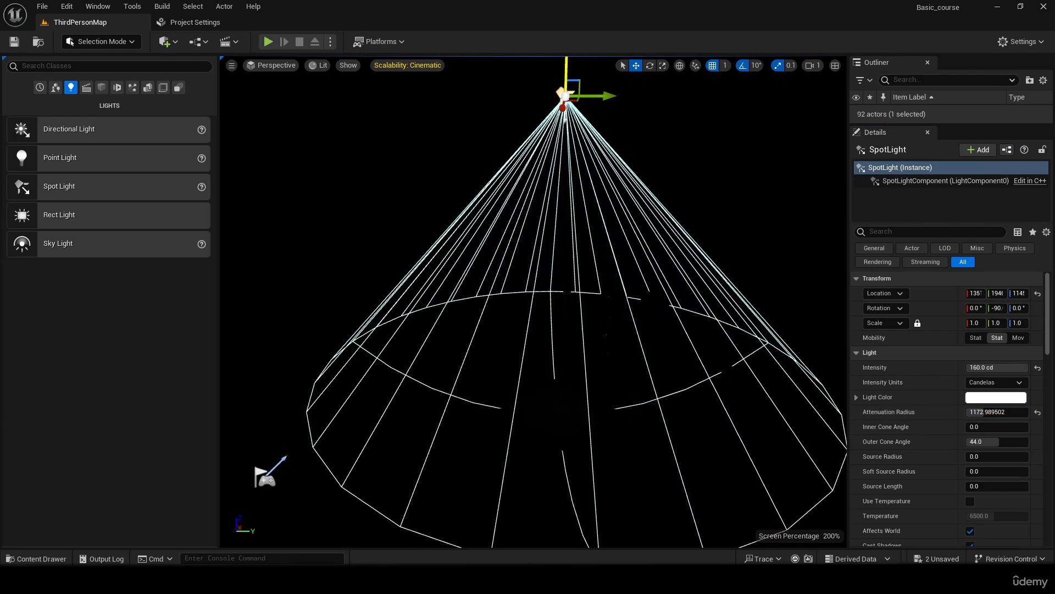
drag(982, 416, 996, 417)
- Raise the spot light further and move it along the Y axis away from the block towers, to about Y 1720
key(s)
mouse_move(604, 165)
right_down()
mouse_move(616, 167)
mouse_move(593, 174)
right_up()
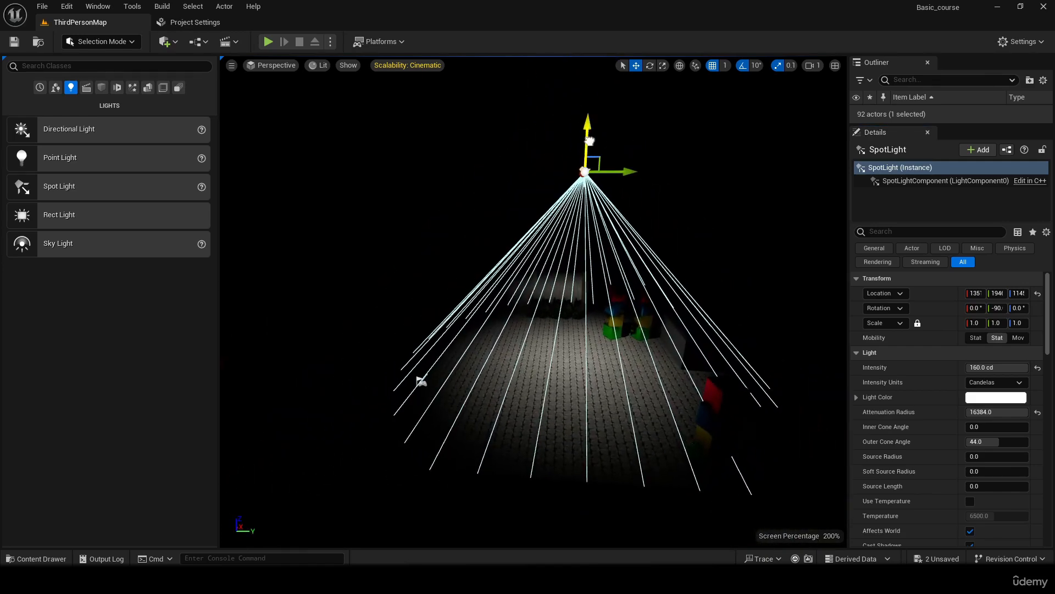
drag(590, 141, 589, 92)
drag(619, 124, 576, 128)
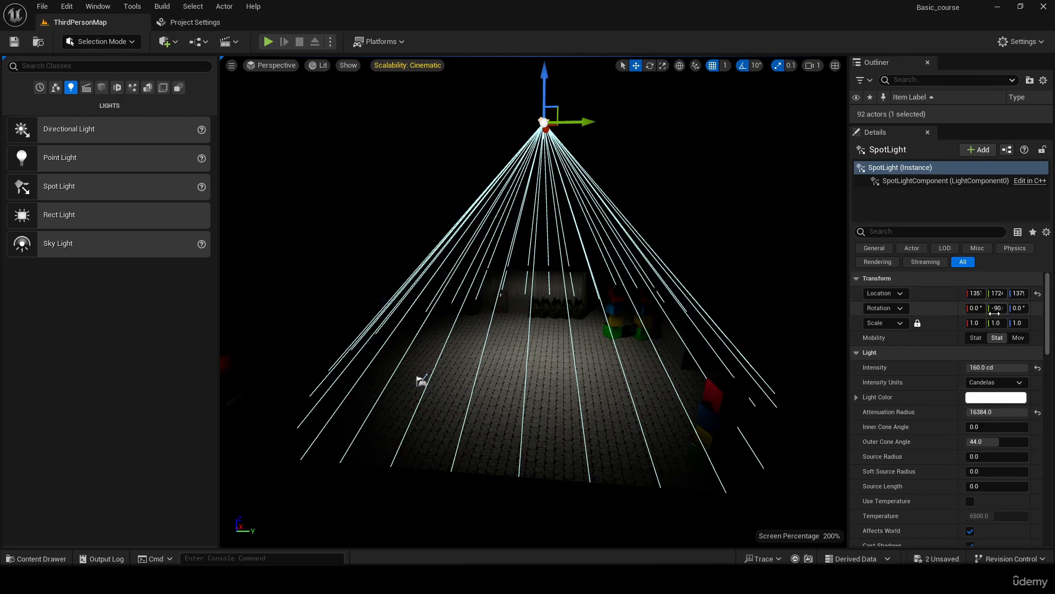
- Try different rotation values on the spot light and reset its rotation to the default
mouse_move(995, 312)
mouse_down()
mouse_move(1028, 312)
mouse_move(984, 308)
mouse_move(1041, 308)
mouse_move(935, 308)
mouse_move(1006, 308)
mouse_up()
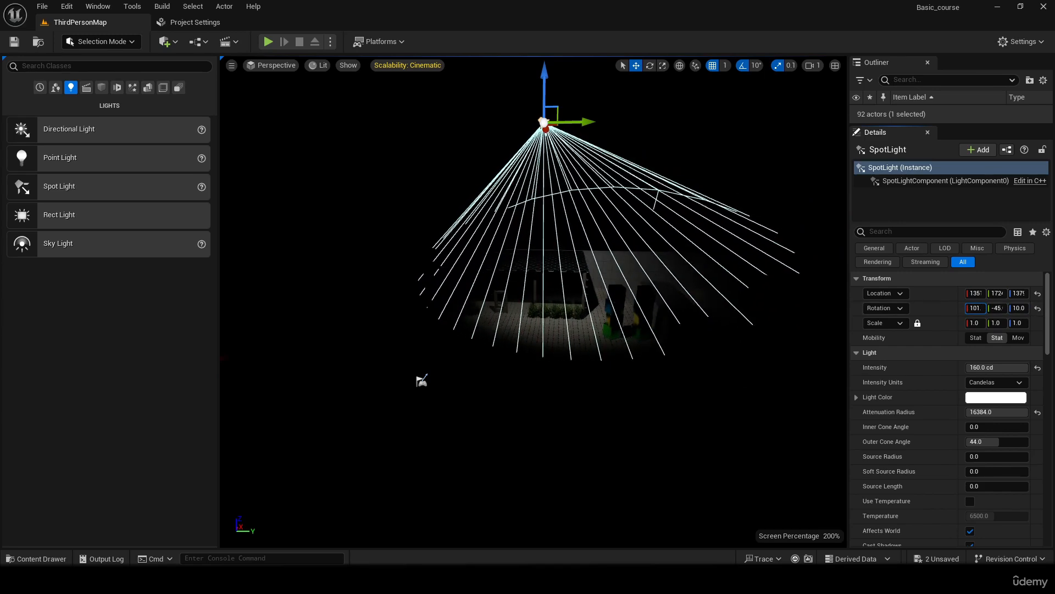
click(1038, 308)
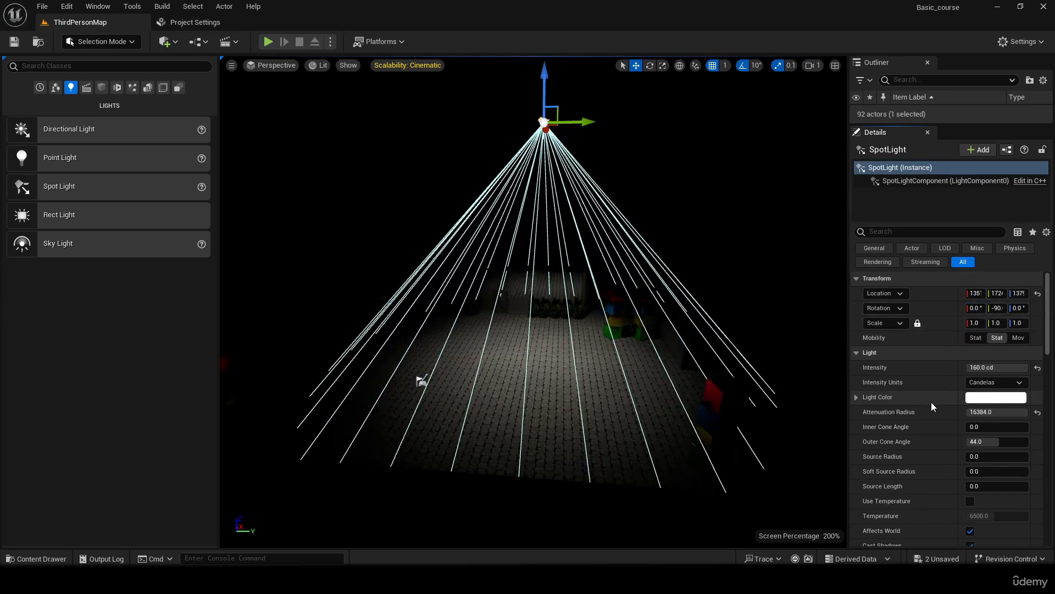
mouse_move(998, 308)
mouse_down()
mouse_move(981, 307)
mouse_move(1017, 308)
mouse_move(996, 308)
mouse_up()
click(1037, 309)
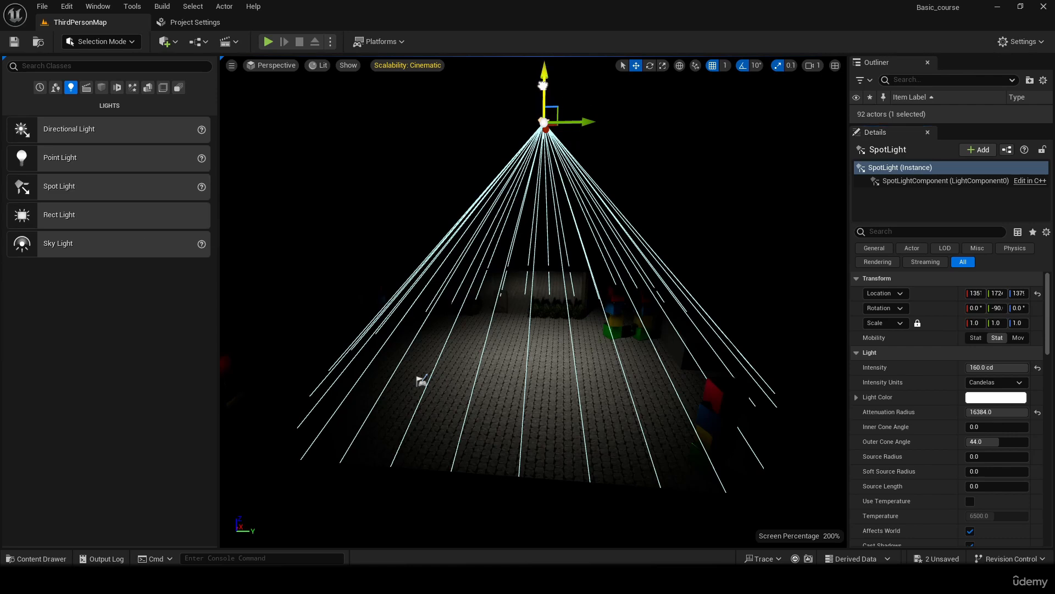
- Lower the spot light to a height of about 1150 and widen its inner cone angle to about 42 and outer cone angle to about 53 degrees
drag(543, 85, 563, 143)
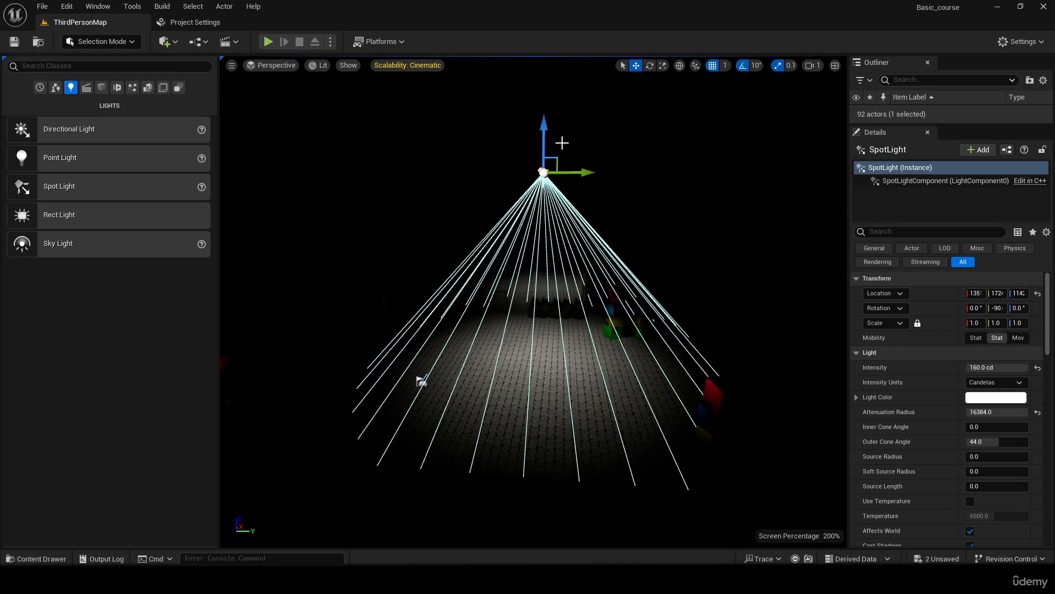
drag(544, 137, 505, 133)
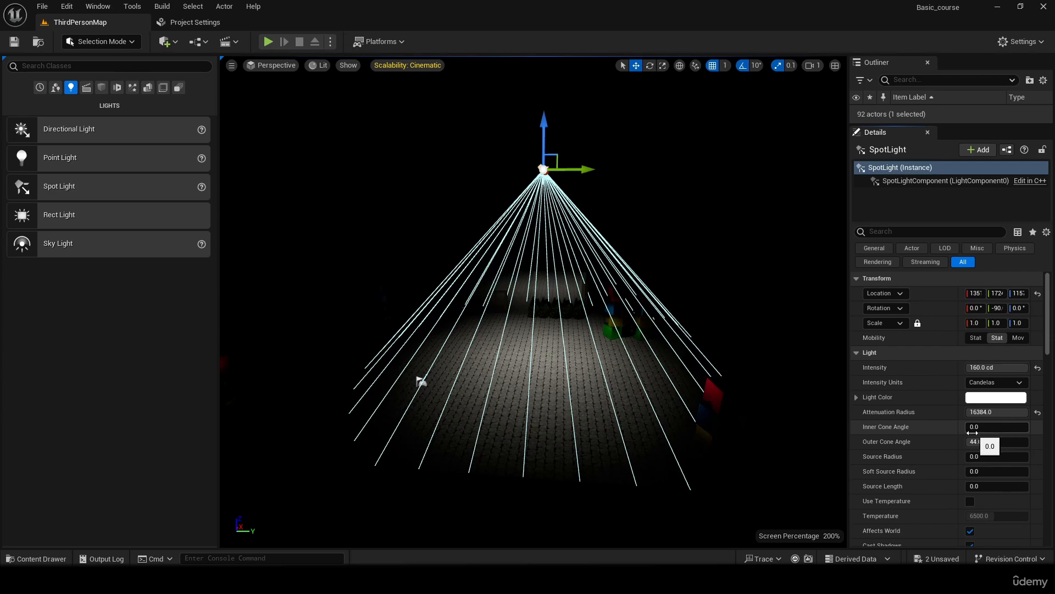
mouse_move(984, 427)
mouse_down()
mouse_move(1029, 426)
mouse_move(978, 427)
mouse_move(998, 441)
mouse_move(983, 442)
mouse_move(1008, 432)
mouse_move(996, 426)
mouse_up()
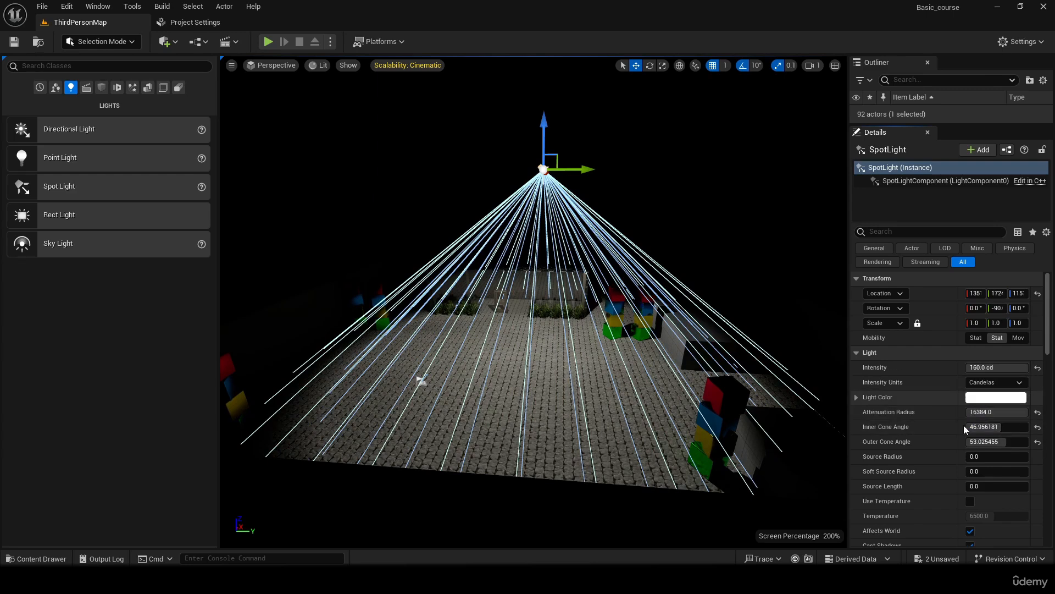
drag(988, 427, 986, 428)
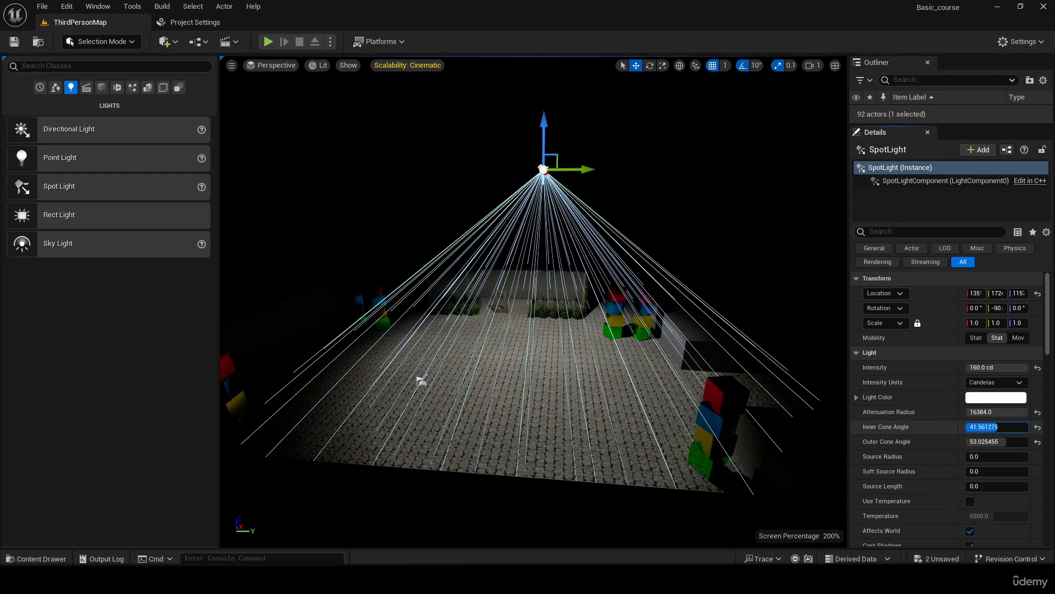
- Set both the inner and outer cone angles of the spot light to 40 degrees
click(987, 428)
text(40)
key(Return)
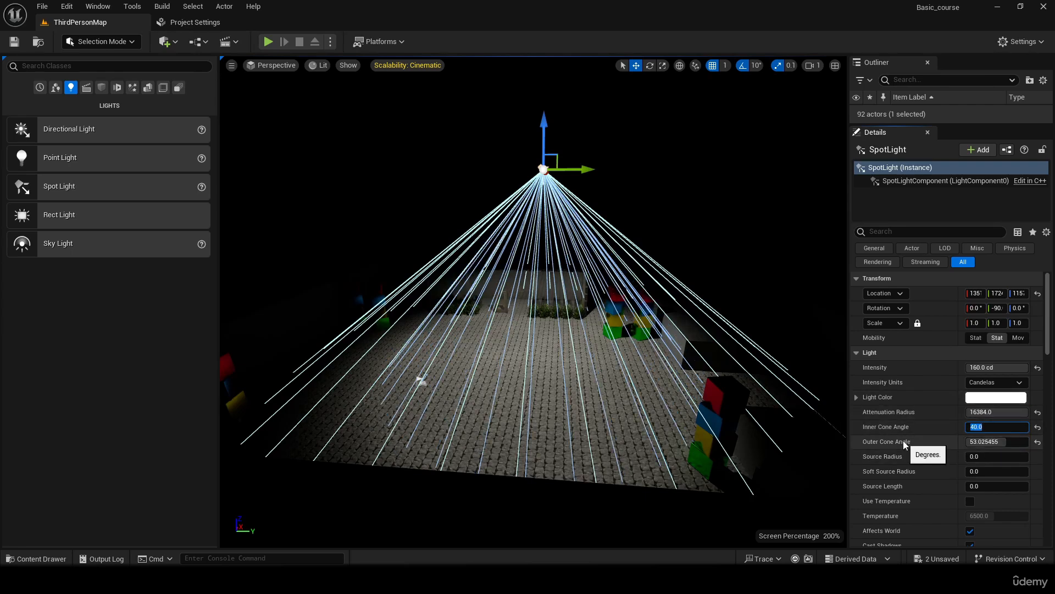
click(987, 443)
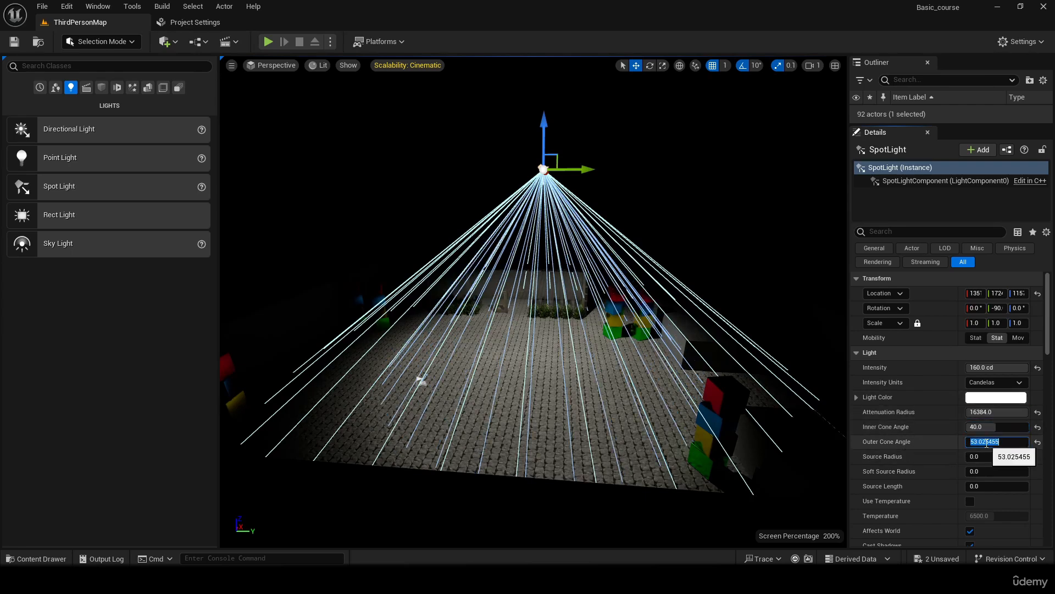
text(40)
key(Return)
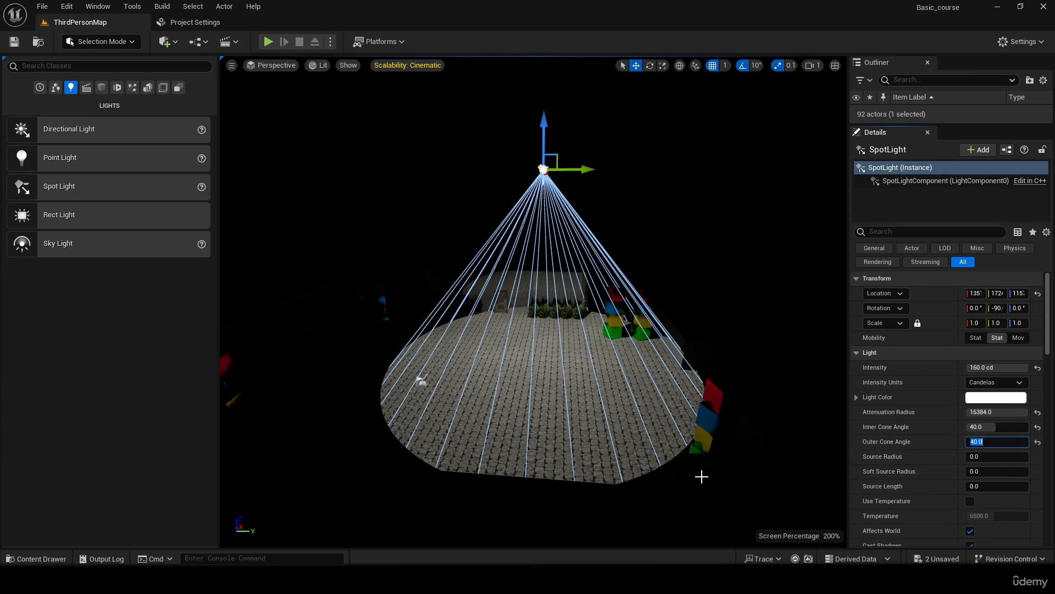
- Reduce the spot light's inner cone angle to 20 degrees
click(994, 427)
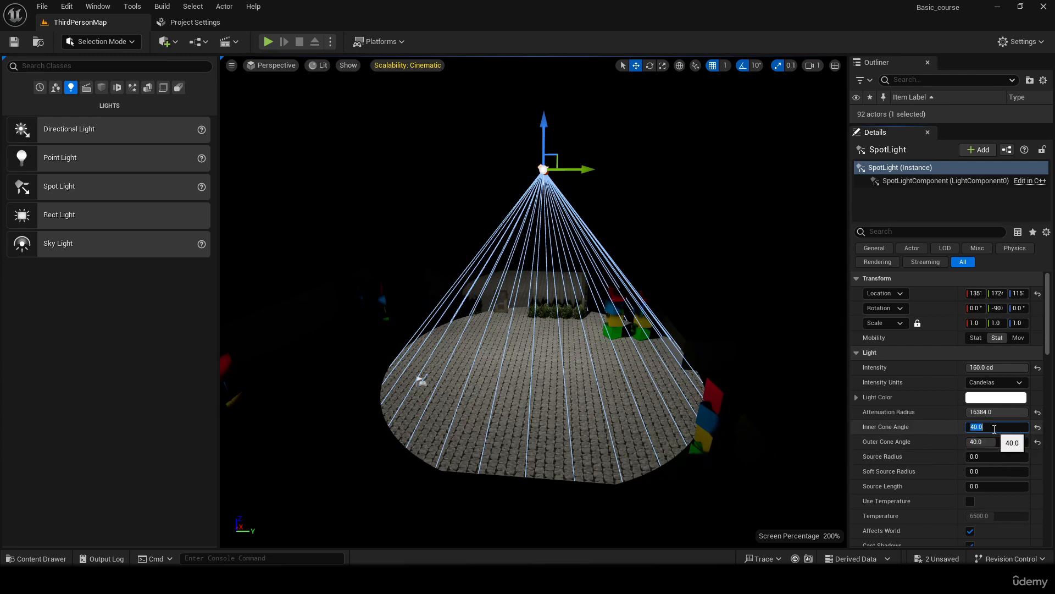
text(20)
key(Return)
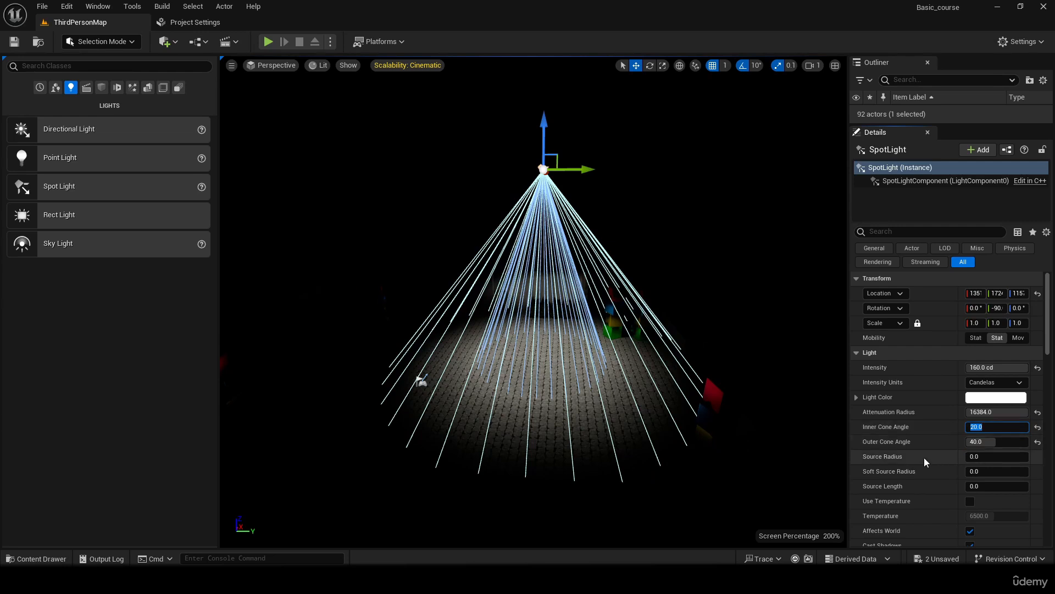
click(930, 445)
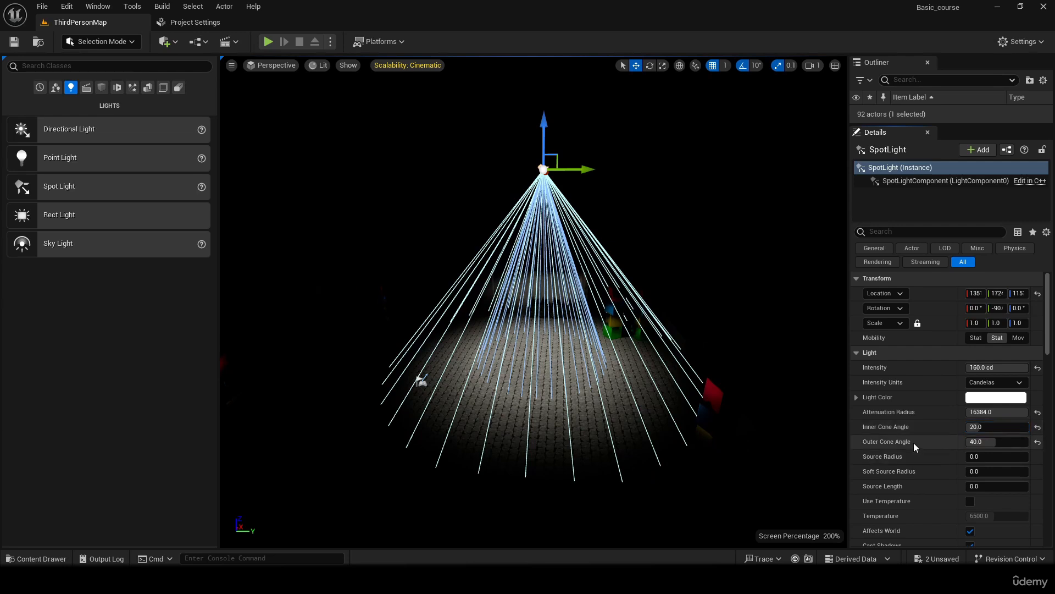
- Set the spot light's inner cone angle to 0, and after that to 5 degrees
click(994, 430)
key(Return)
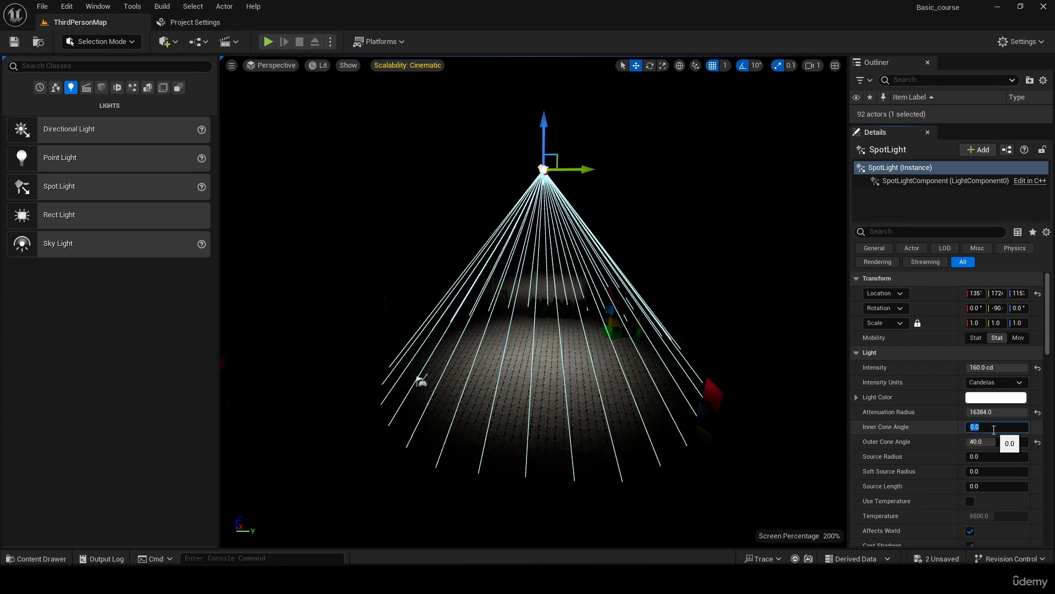
click(979, 426)
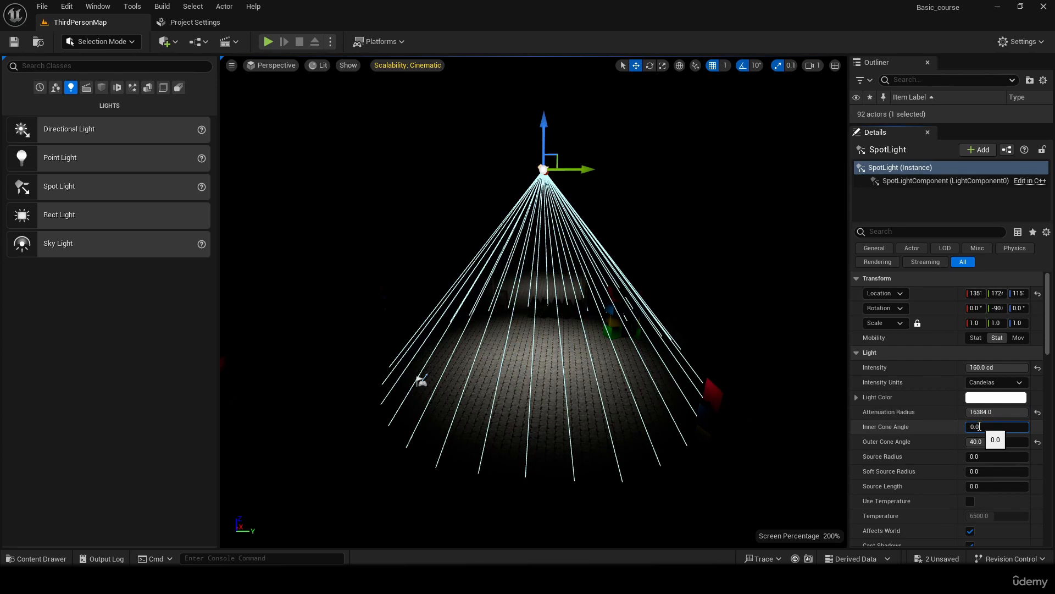
drag(978, 426, 957, 431)
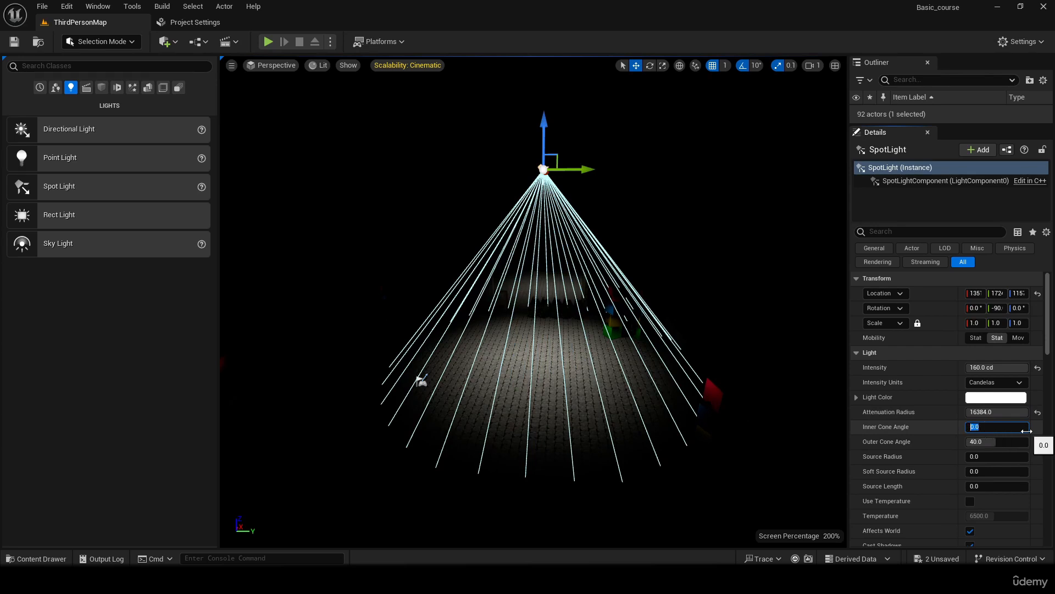
key(Return)
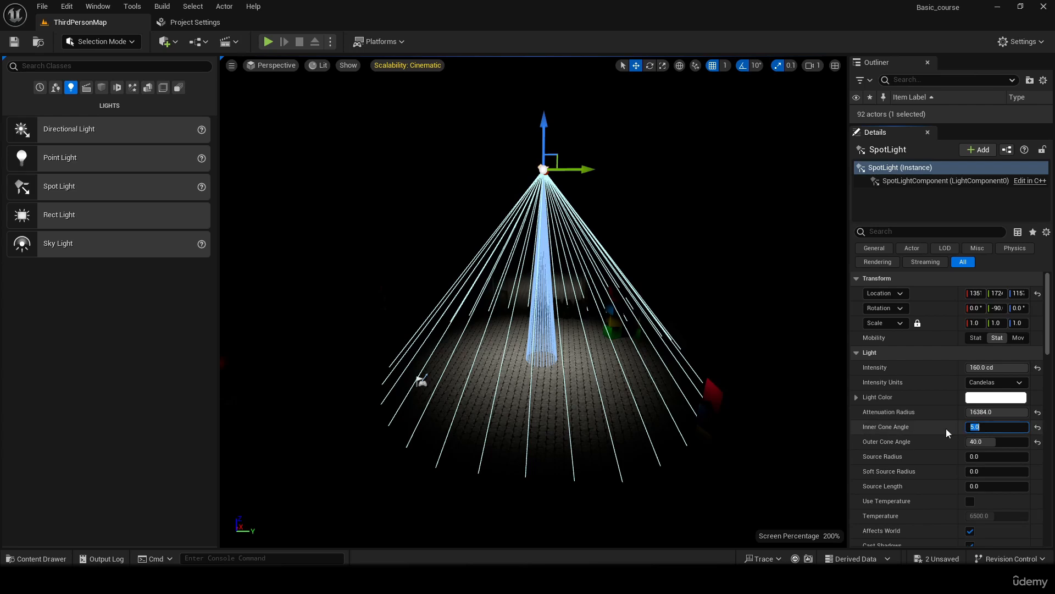
click(913, 422)
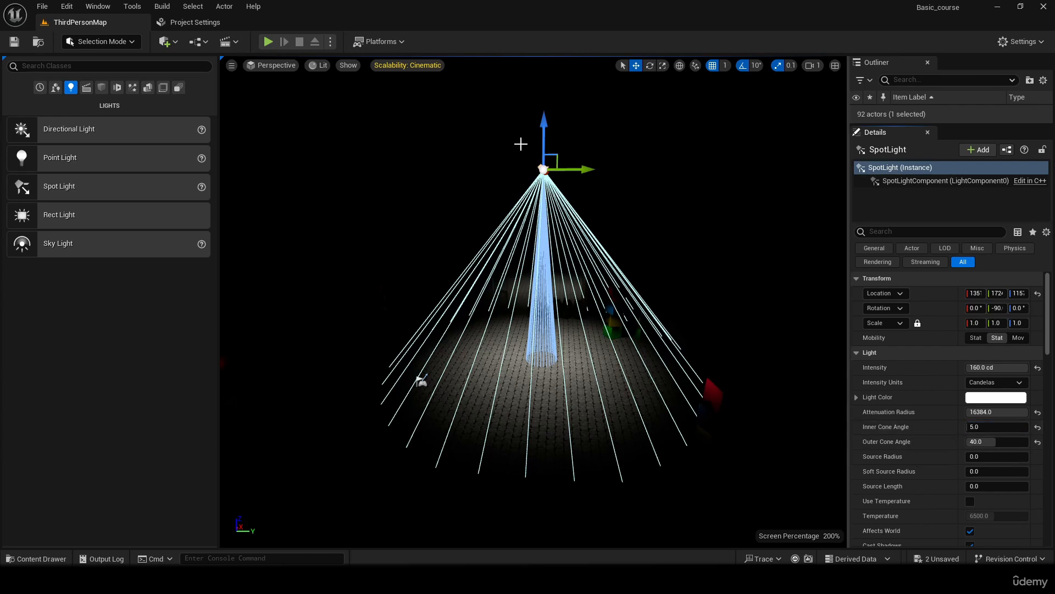
- Move the spot light along the X and Y axes until it stands over the block towers and inspect the lit area
drag(585, 173, 629, 173)
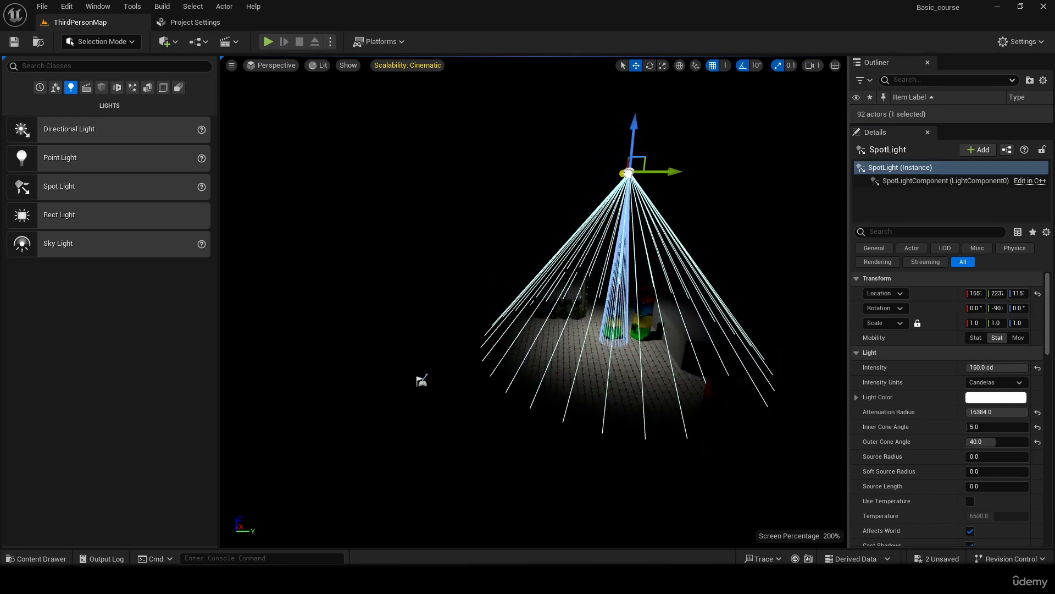
right_drag(750, 291, 851, 238)
key(w)
click(582, 471)
right_drag(582, 471, 527, 489)
key(s)
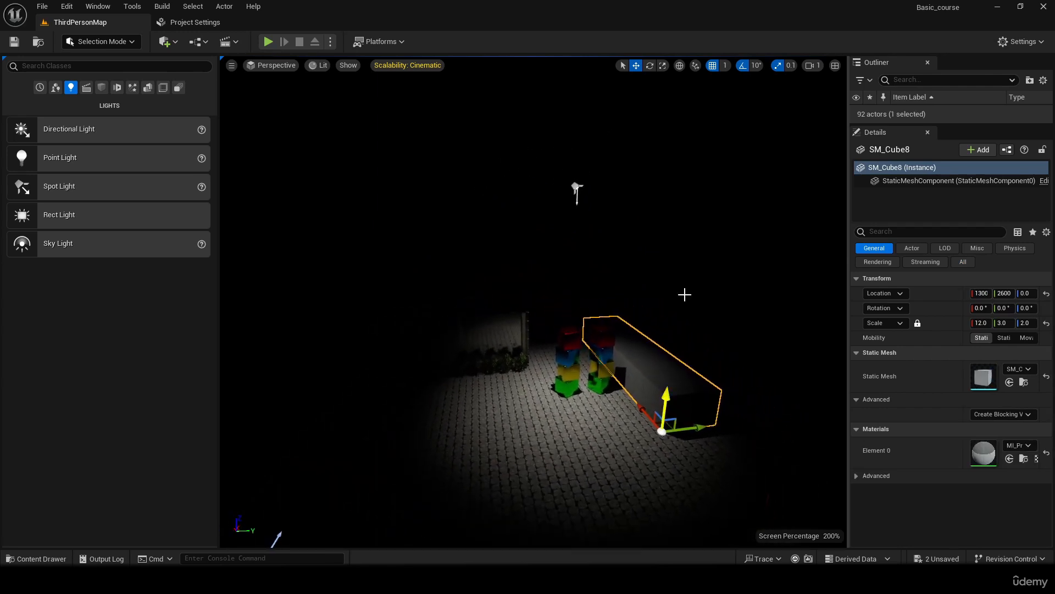
- Adjust the spot light's inner cone angle to about 14.4 and outer cone angle to about 32.6 degrees, and review its remaining light settings
click(578, 187)
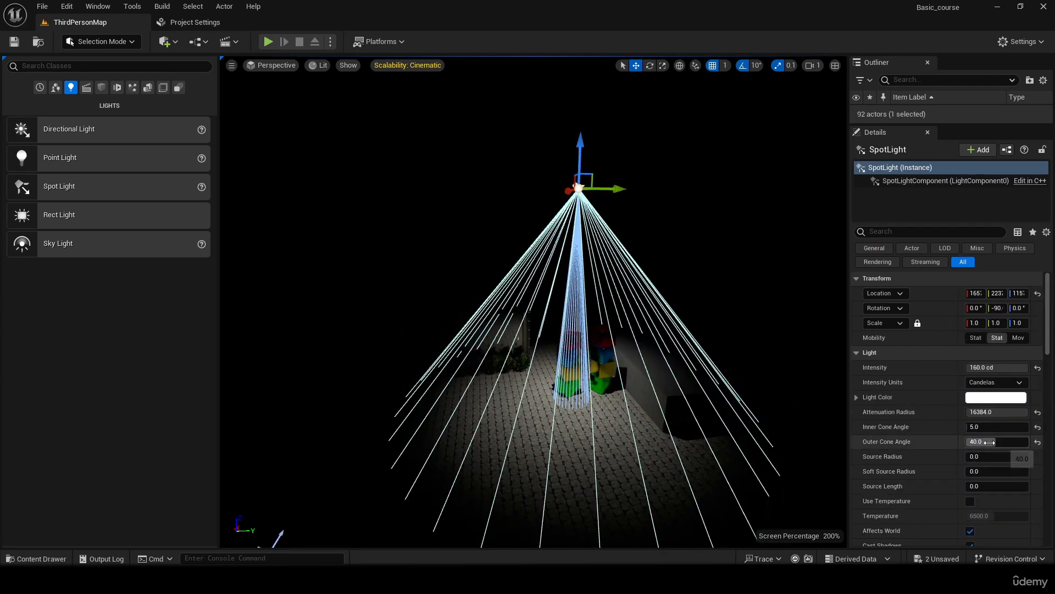
mouse_move(975, 426)
mouse_down()
mouse_move(1006, 426)
mouse_move(964, 441)
mouse_move(978, 442)
mouse_up()
click(760, 465)
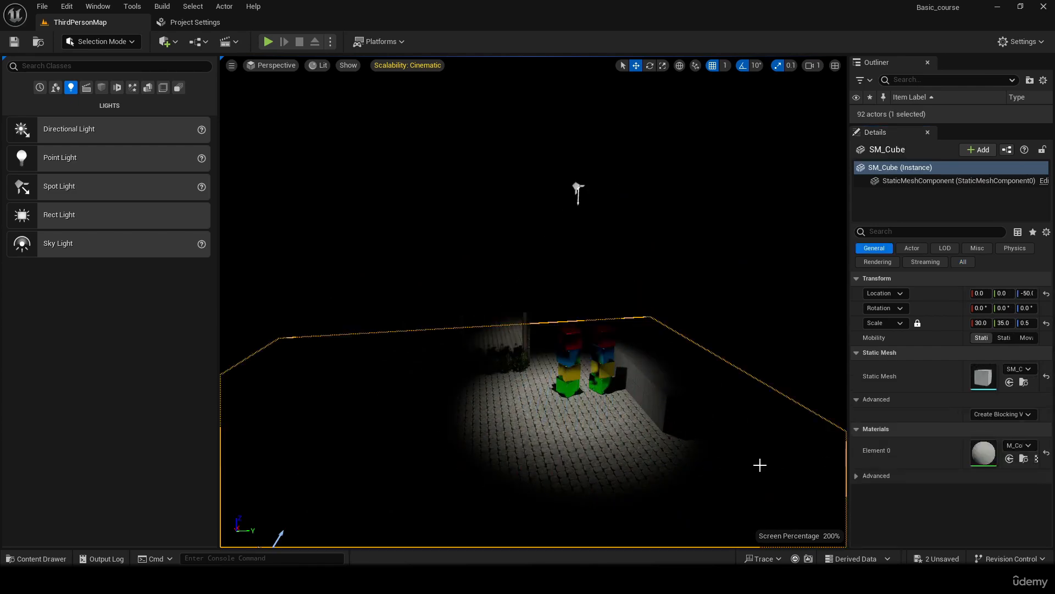
mouse_move(759, 465)
right_down()
mouse_move(698, 511)
mouse_move(679, 541)
mouse_move(753, 451)
right_up()
right_drag(614, 183, 654, 96)
click(610, 178)
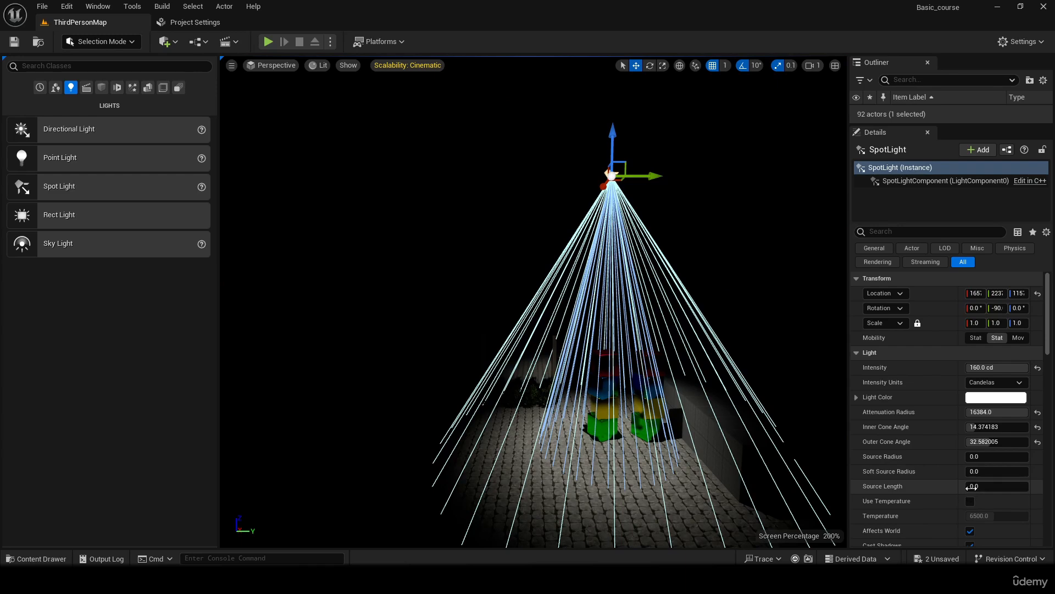
mouse_move(970, 486)
mouse_down()
mouse_move(1028, 487)
mouse_move(967, 487)
mouse_up()
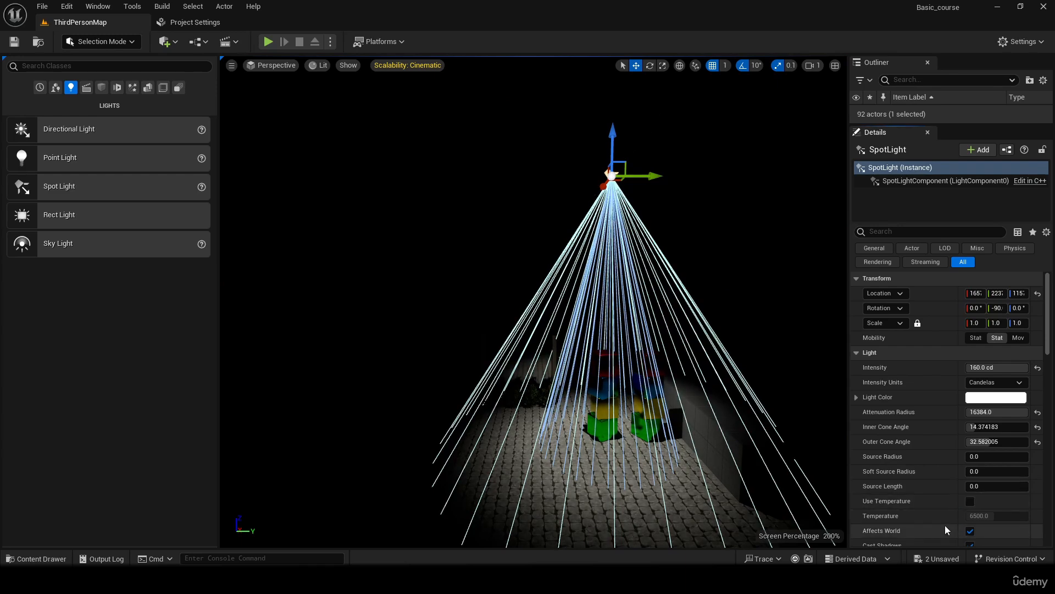
scroll(945, 525, down, 2)
scroll(945, 526, down, 1)
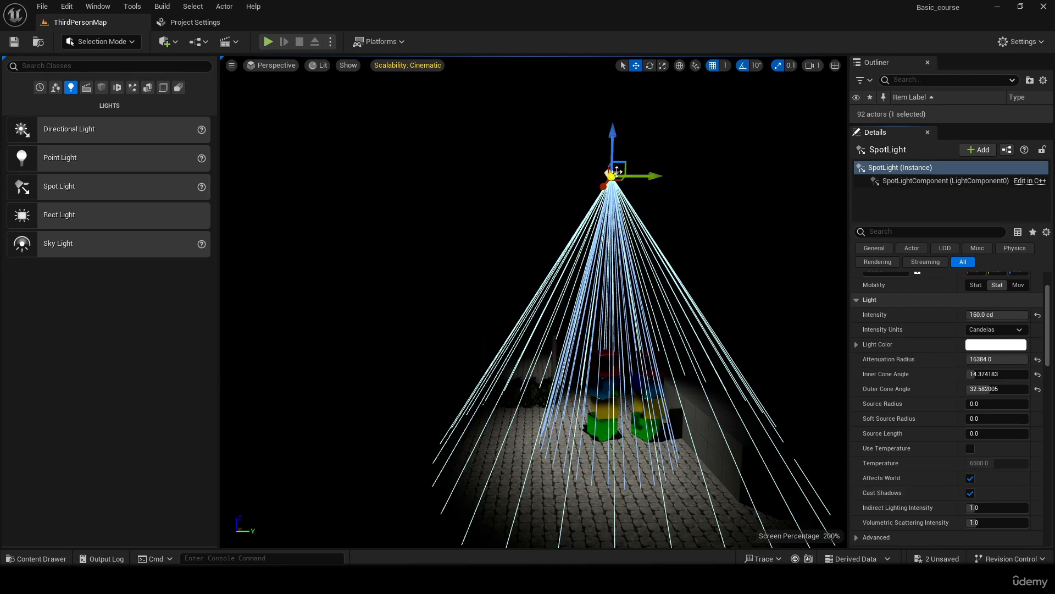
- Delete the spot light and place a rect light on the courtyard floor in its place
key(Delete)
mouse_move(609, 170)
right_down()
mouse_move(594, 181)
mouse_move(604, 176)
right_up()
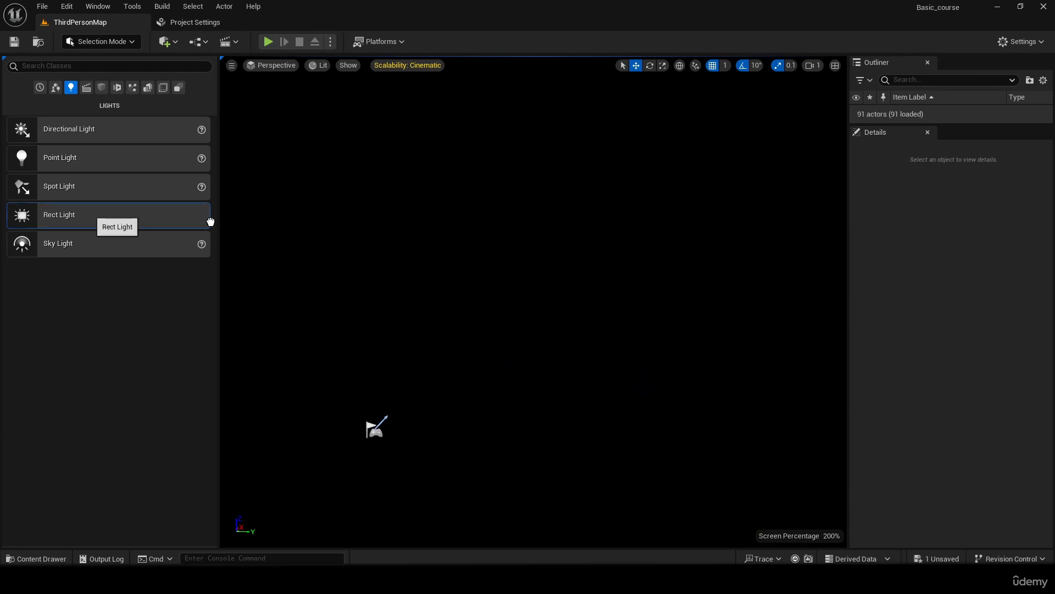
drag(211, 221, 550, 394)
drag(534, 336, 557, 316)
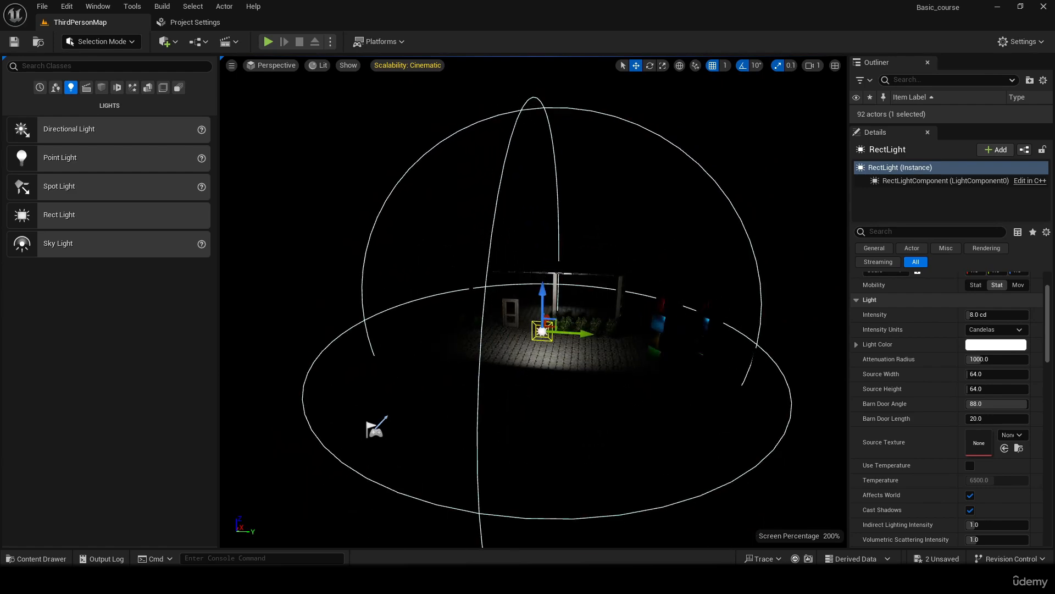
- Raise the rect light above the courtyard floor and move it back along the X axis toward the player start
right_drag(555, 330, 410, 365)
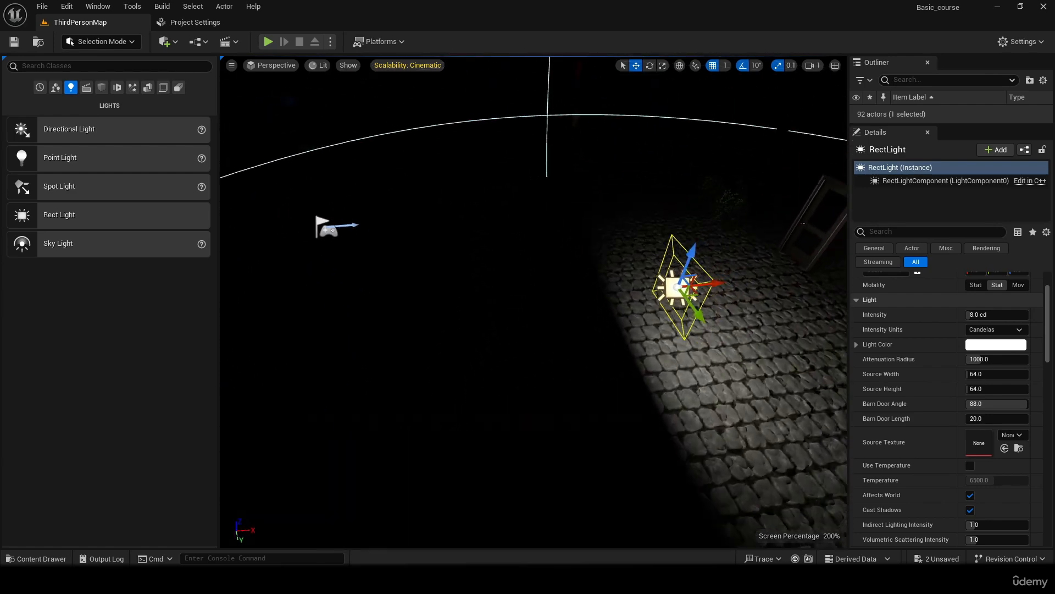
key(s)
right_drag(642, 291, 619, 291)
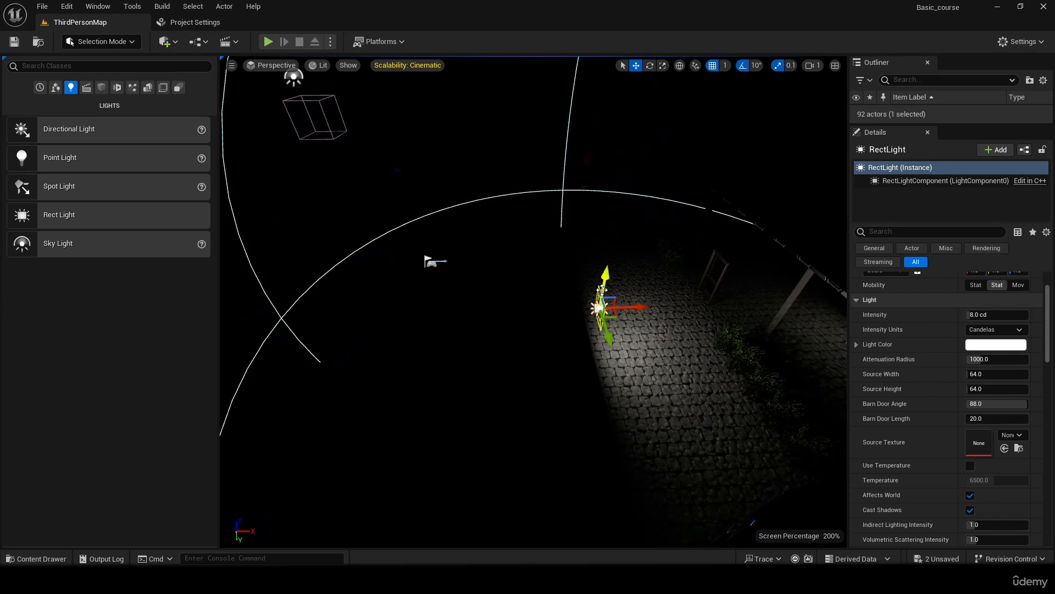
drag(602, 291, 636, 163)
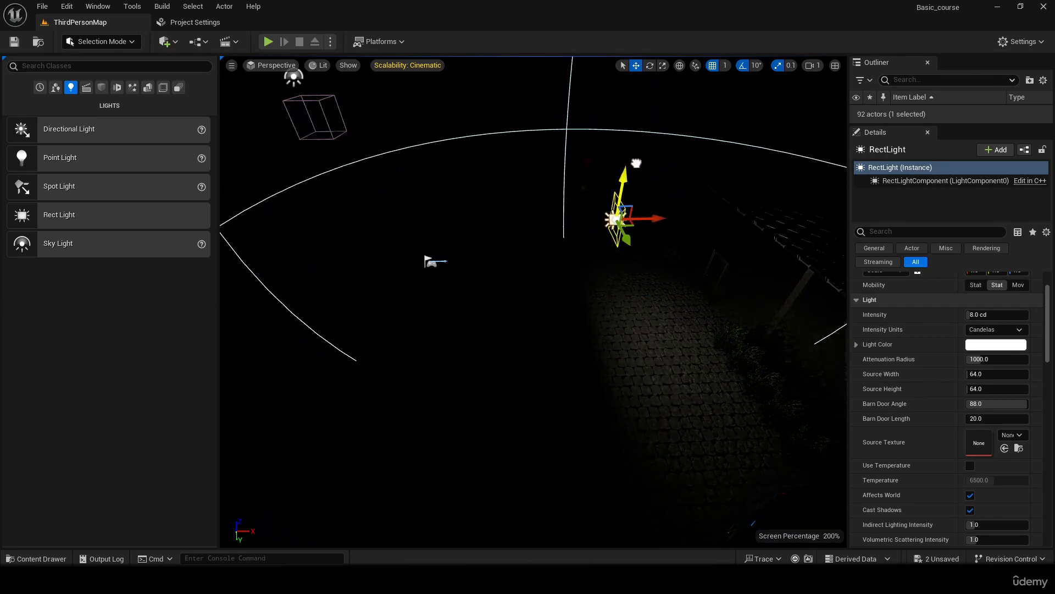
drag(639, 213, 502, 213)
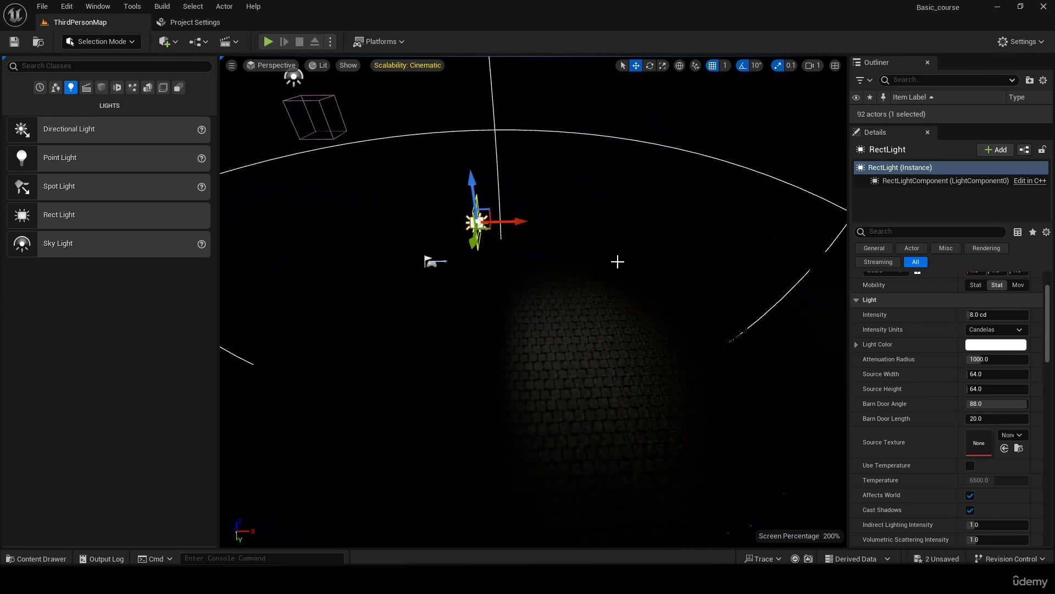
- Rotate the rect light so that it faces straight down at the courtyard floor
key(e)
mouse_move(498, 168)
mouse_down()
mouse_move(473, 259)
mouse_move(483, 260)
mouse_up()
right_drag(483, 274, 630, 267)
- Set the rect light's source width and source height to 1000
click(976, 374)
text(1000)
key(Return)
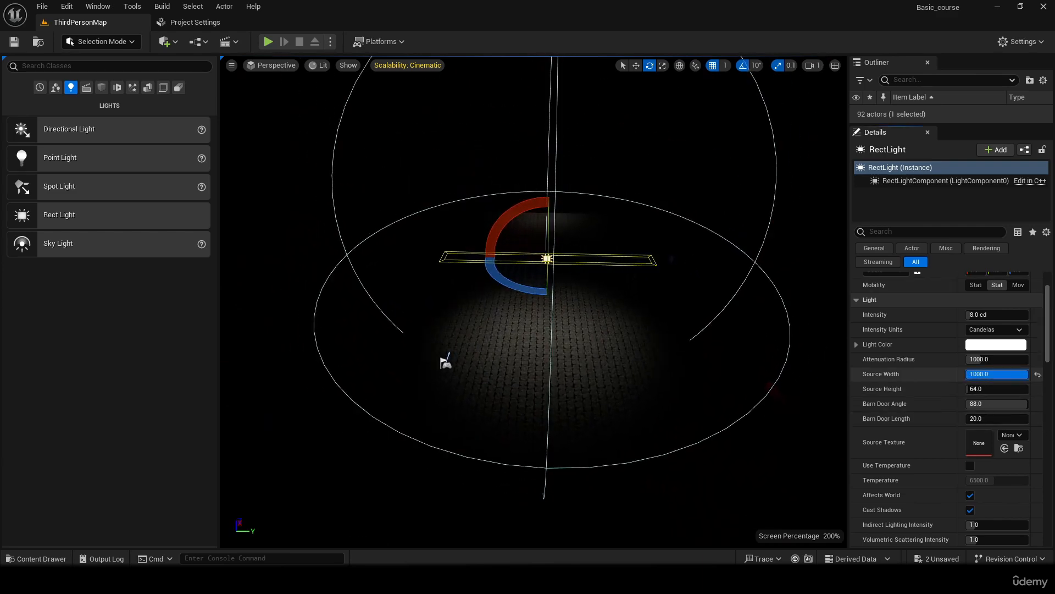
drag(976, 389, 1028, 389)
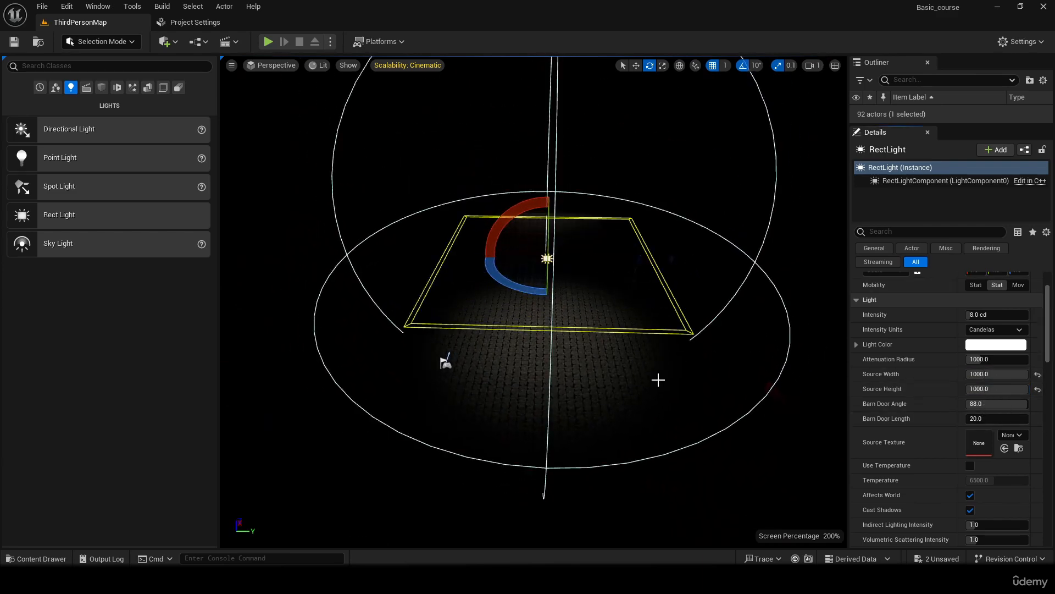
right_drag(660, 379, 714, 423)
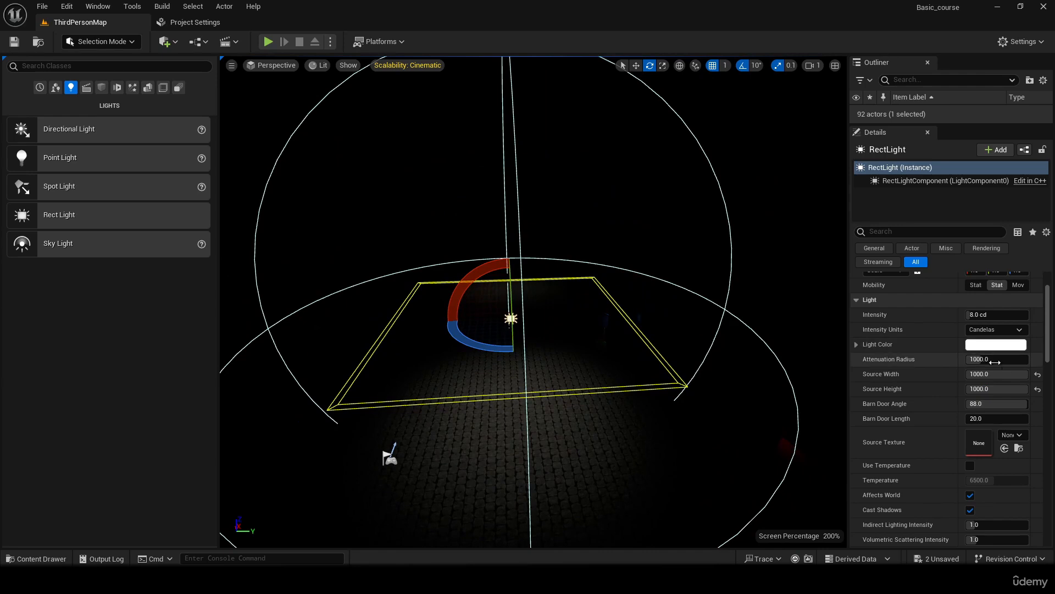
- Increase the rect light's attenuation radius to about 3000 and lower the light closer to the courtyard floor
drag(978, 358, 1022, 358)
key(w)
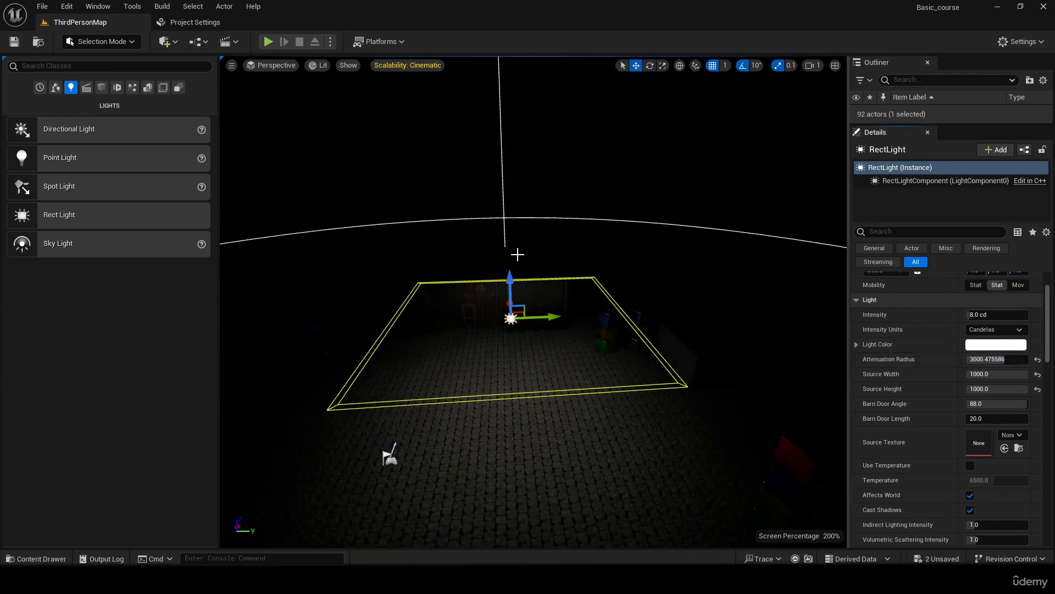
drag(512, 287, 532, 370)
mouse_move(532, 370)
right_down()
mouse_move(532, 428)
mouse_move(487, 459)
mouse_move(531, 378)
right_up()
key(w)
key(s)
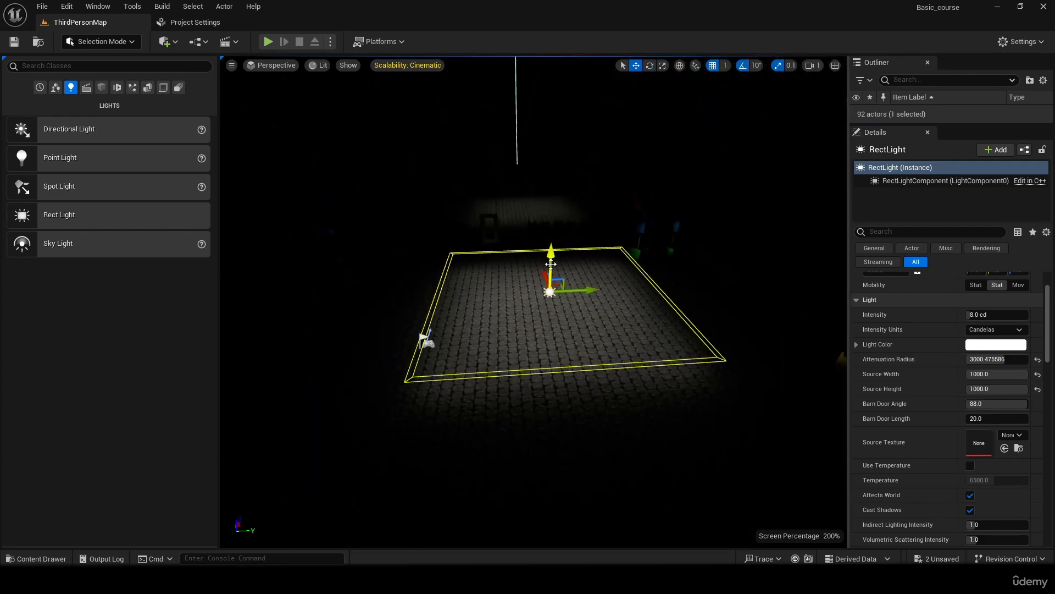
drag(555, 259, 562, 243)
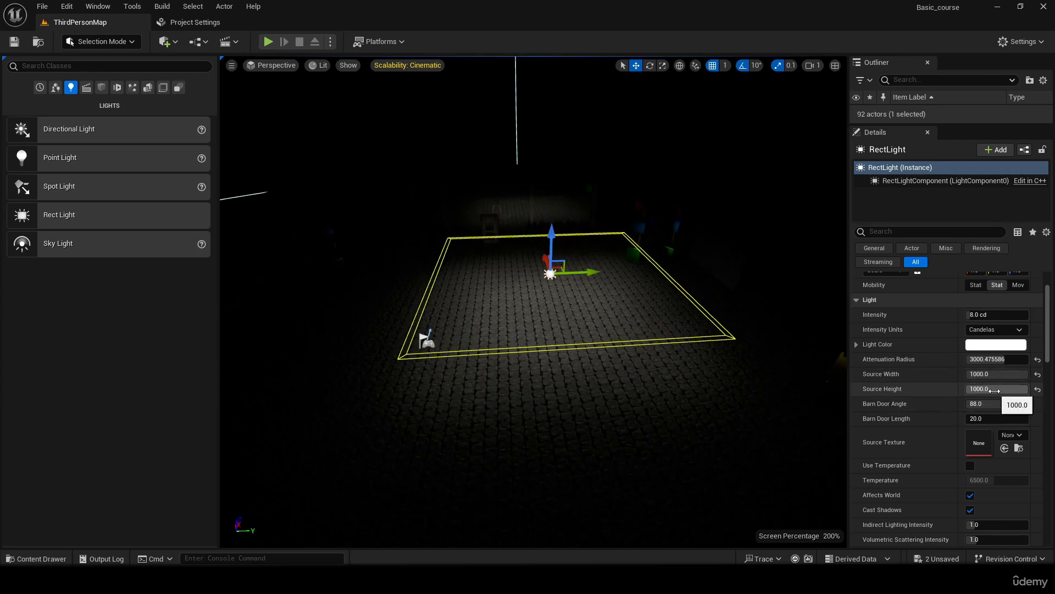
- Resize the rect light's source to about 61 wide and 983 high, and raise the light
drag(1012, 391, 968, 375)
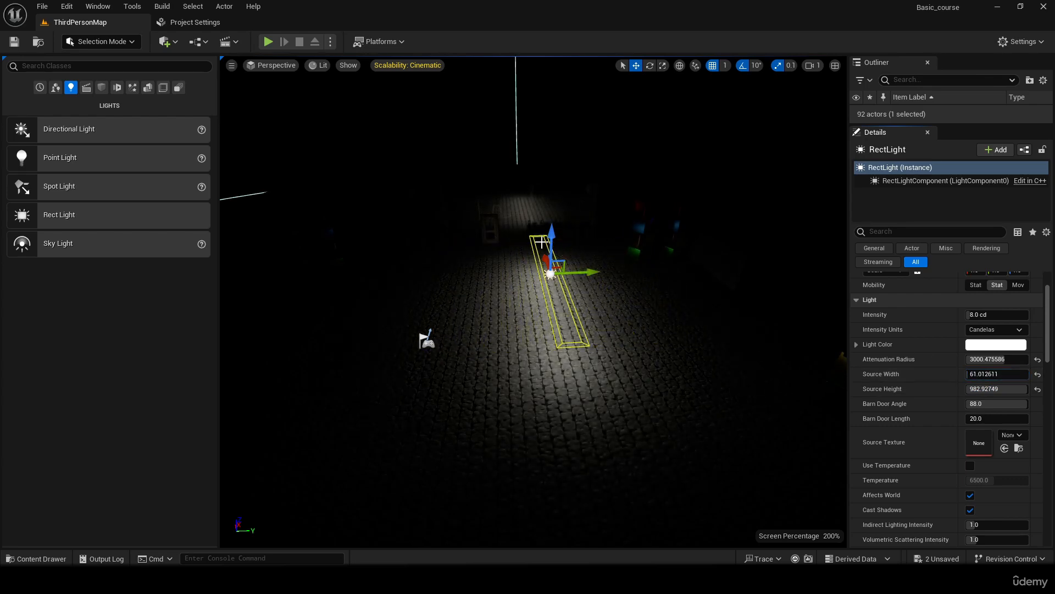
drag(551, 241, 562, 215)
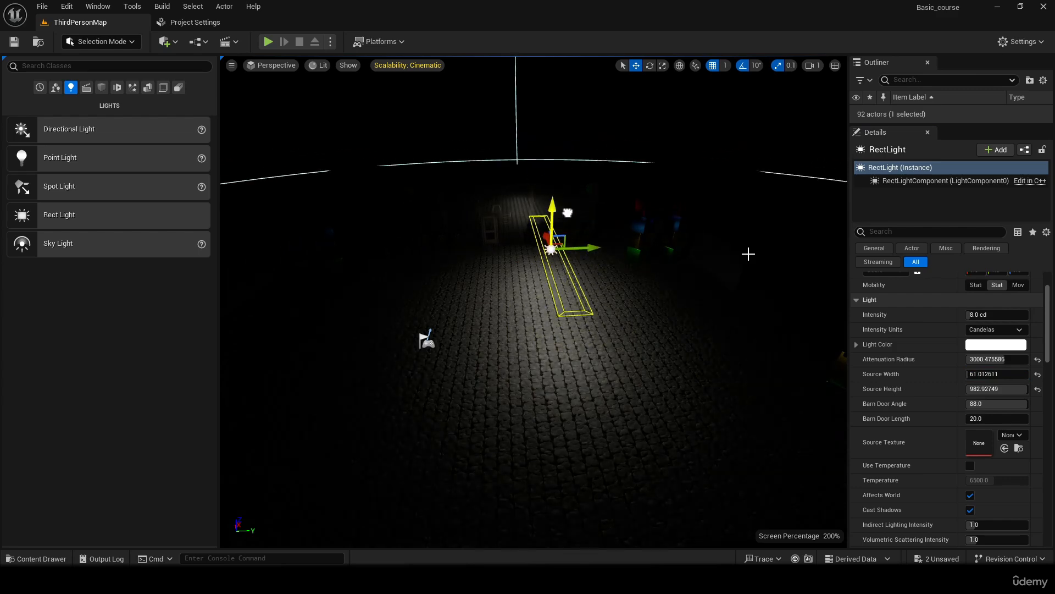
- Reset the rect light's attenuation radius to its default and shift the light along the Y axis
click(1038, 360)
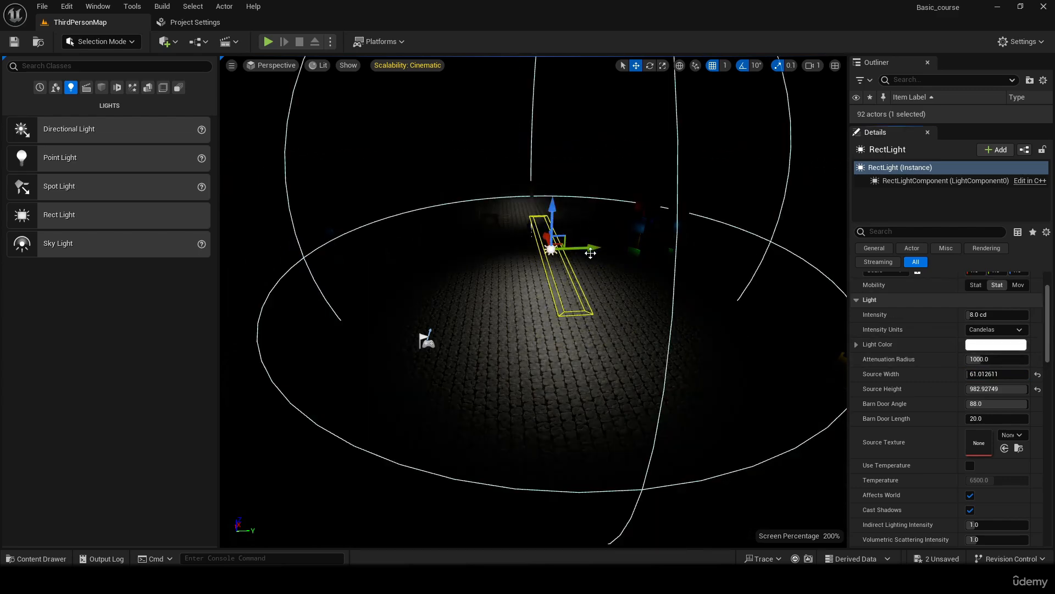
drag(591, 248, 564, 248)
- Extend the rect light's barn door length to about 651 and reset its source width and height to their defaults
drag(978, 418, 1028, 418)
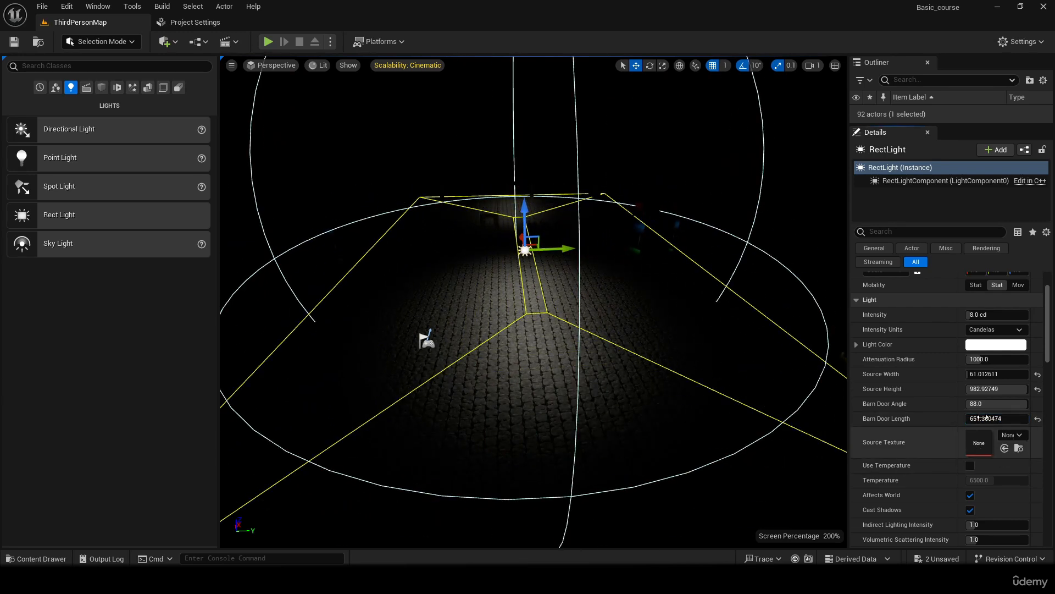
click(1038, 388)
click(1038, 375)
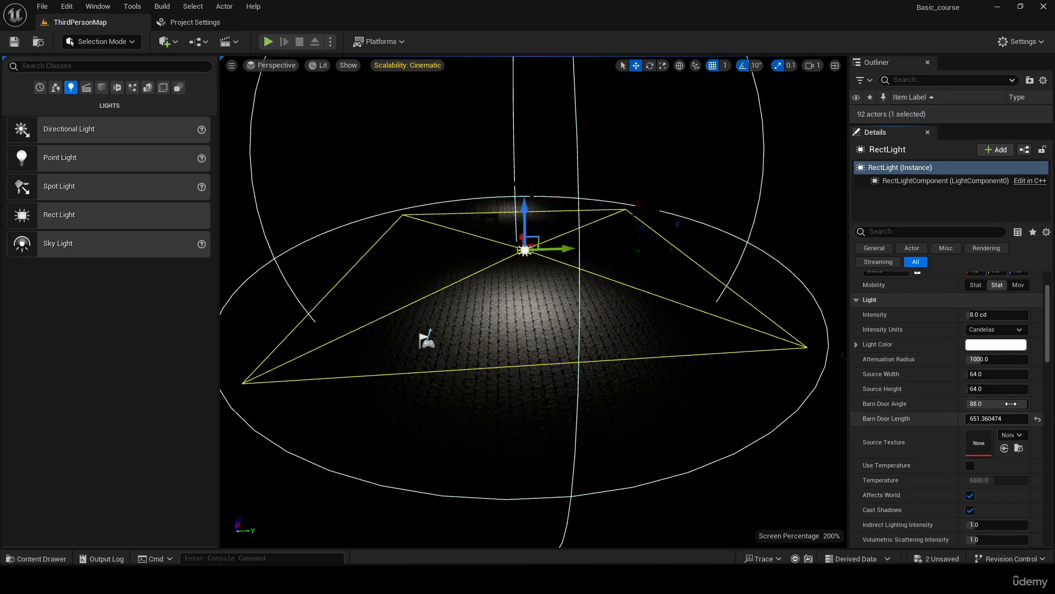
- Set the barn door angle to 40 and barn door length to about 858, with the rect light raised higher
drag(1011, 404, 992, 404)
click(992, 404)
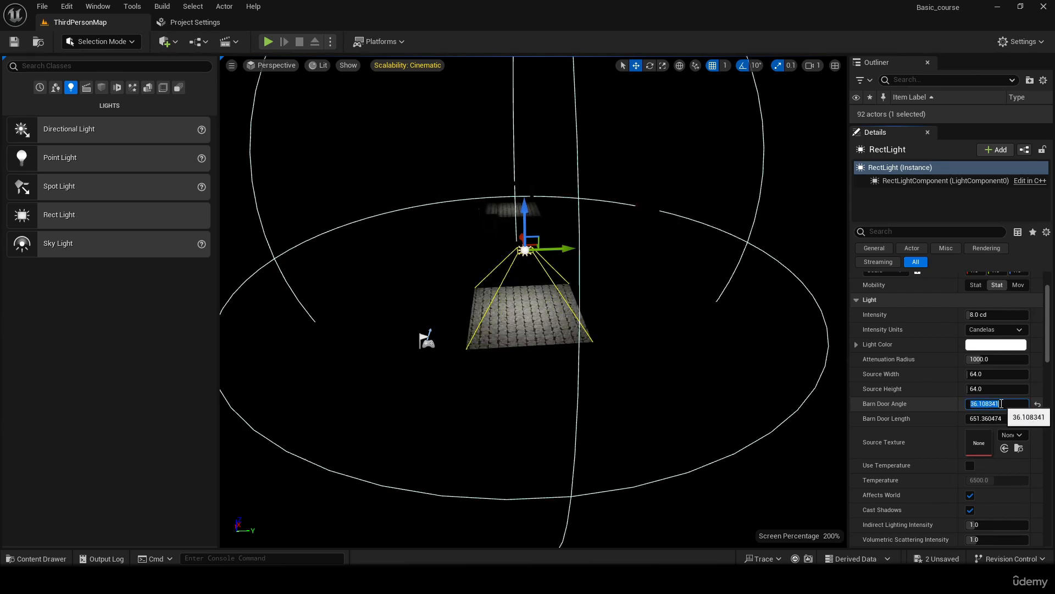
key(Return)
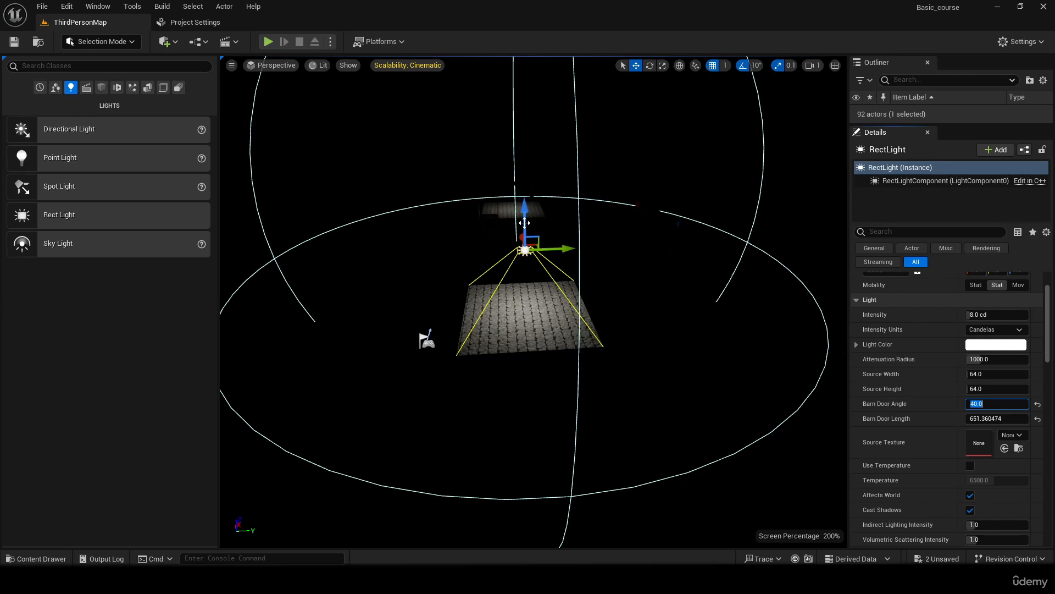
drag(524, 220, 525, 179)
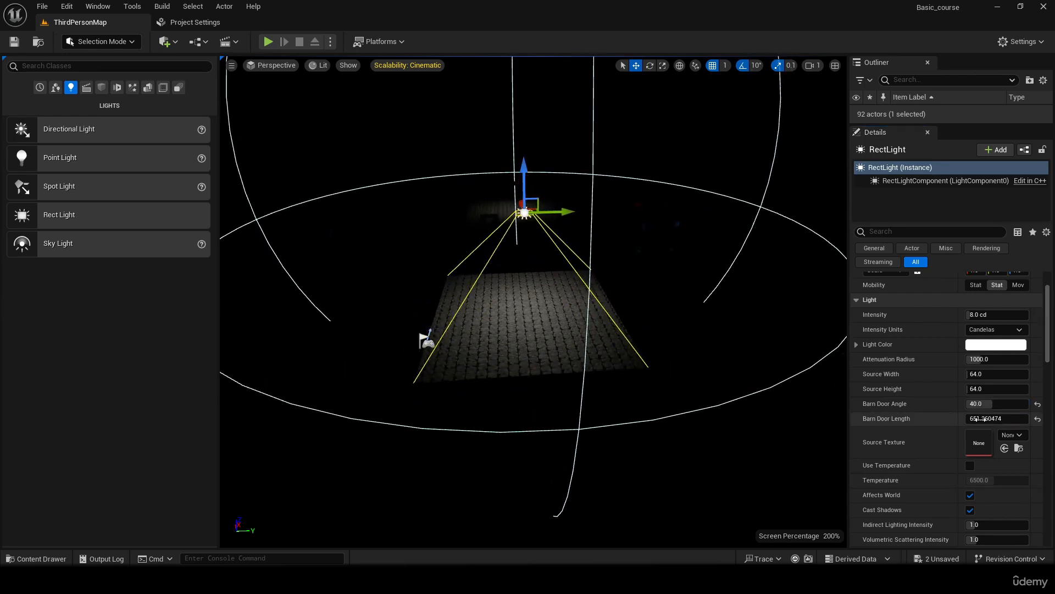
drag(978, 419, 1006, 418)
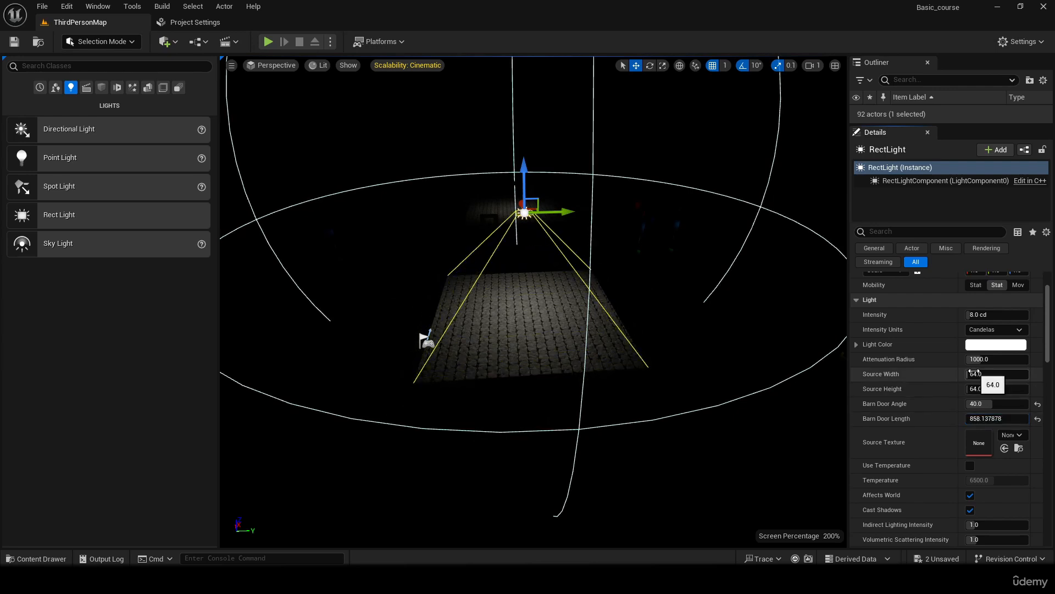
- Enlarge the rect light's source width and height to 1000 while keeping the narrowed barn doors
click(984, 374)
text(1000)
key(Return)
key(Tab)
text(1000)
key(Return)
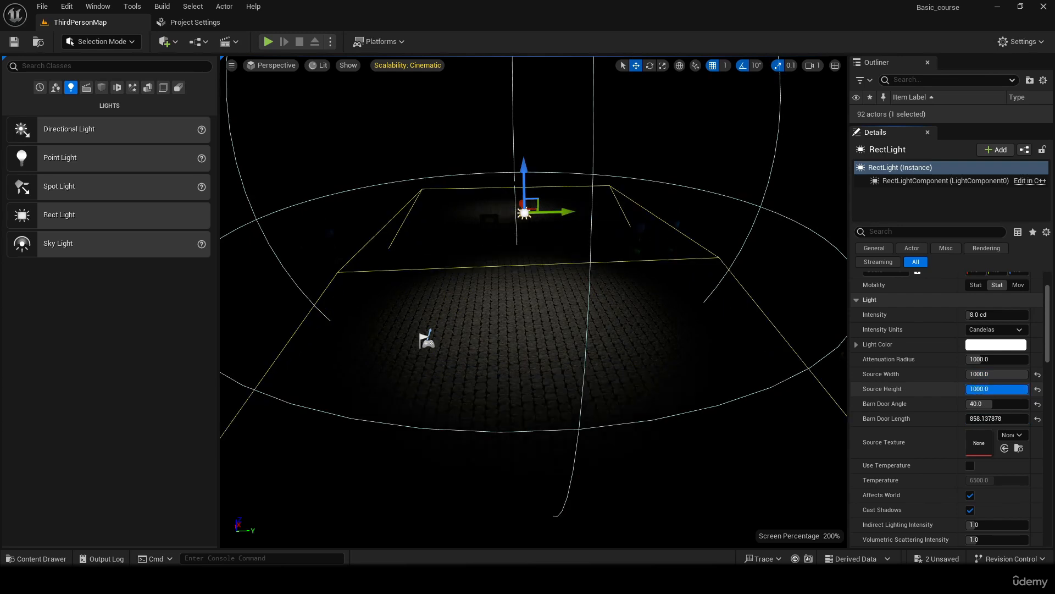
drag(975, 389, 976, 419)
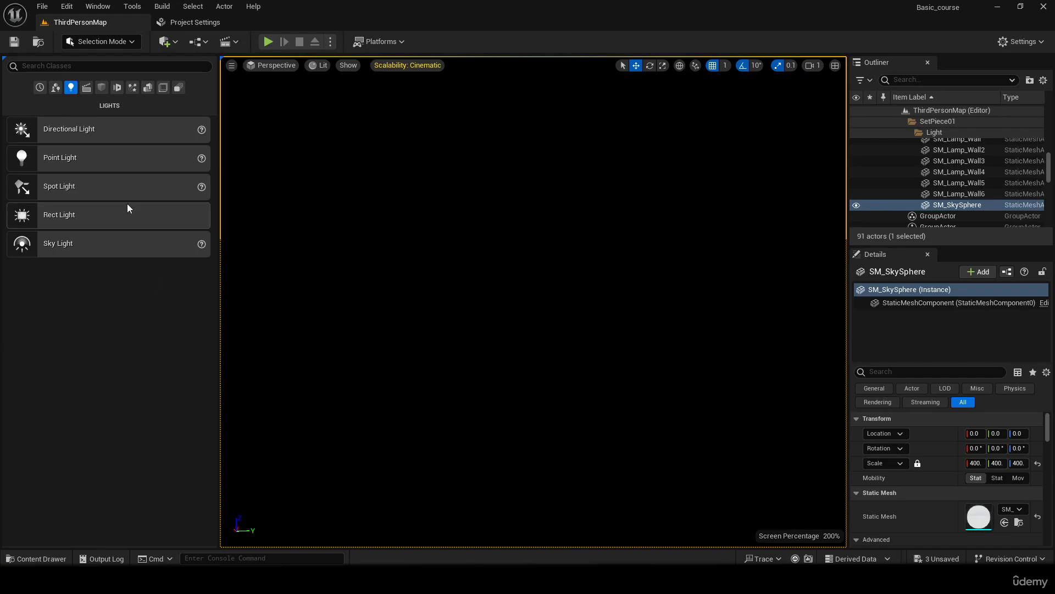
- Make the directional light in the Lighting folder visible again
drag(1047, 181, 1047, 140)
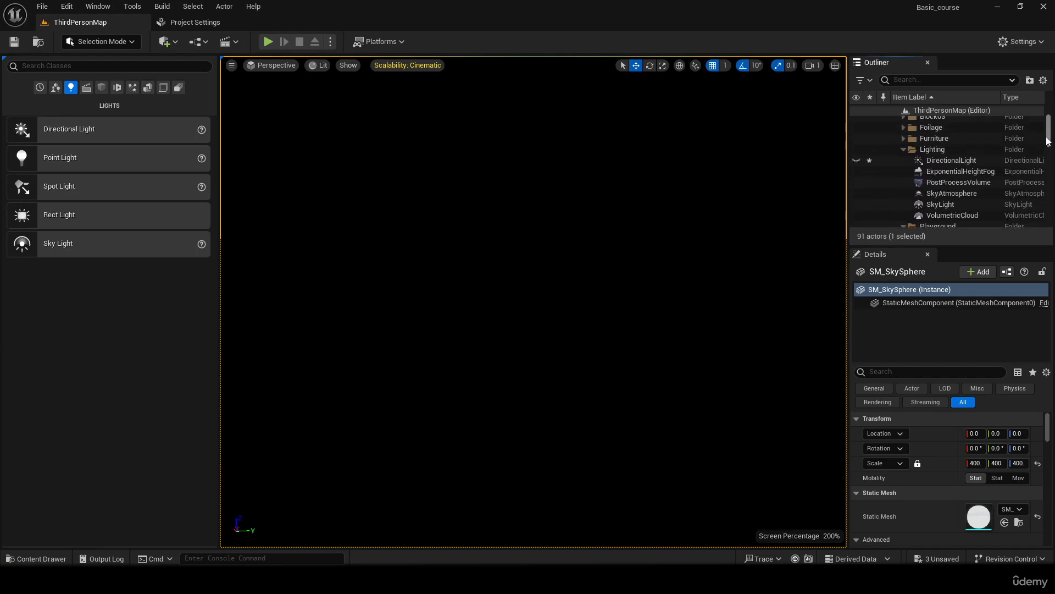
click(856, 160)
right_drag(533, 302, 514, 283)
key(w)
key(w)
key(s)
right_drag(626, 207, 620, 207)
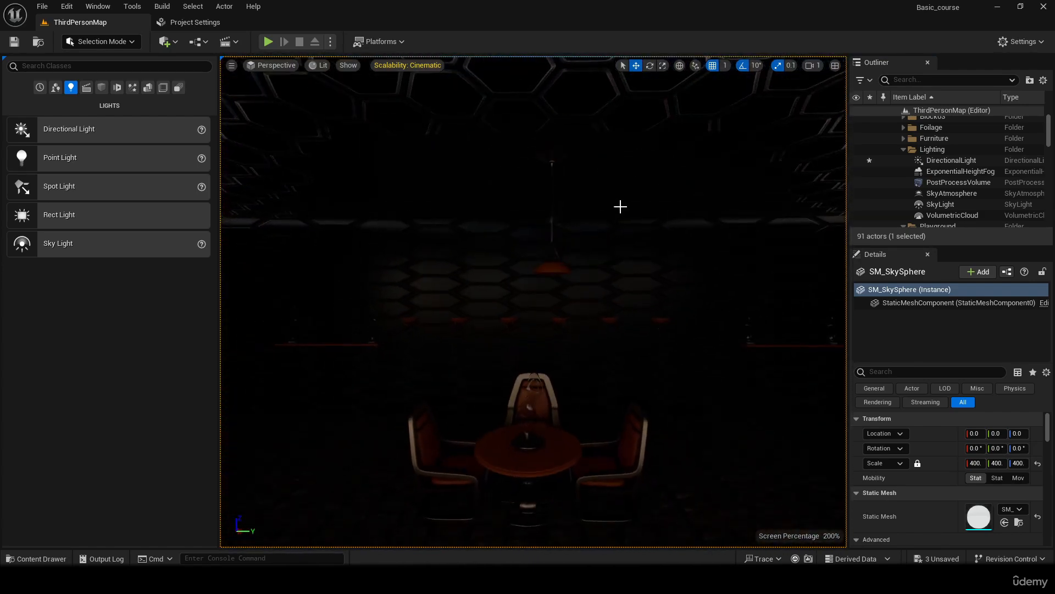
- Move the ceiling lamp along the Y axis until it hangs centred above the round table
click(555, 156)
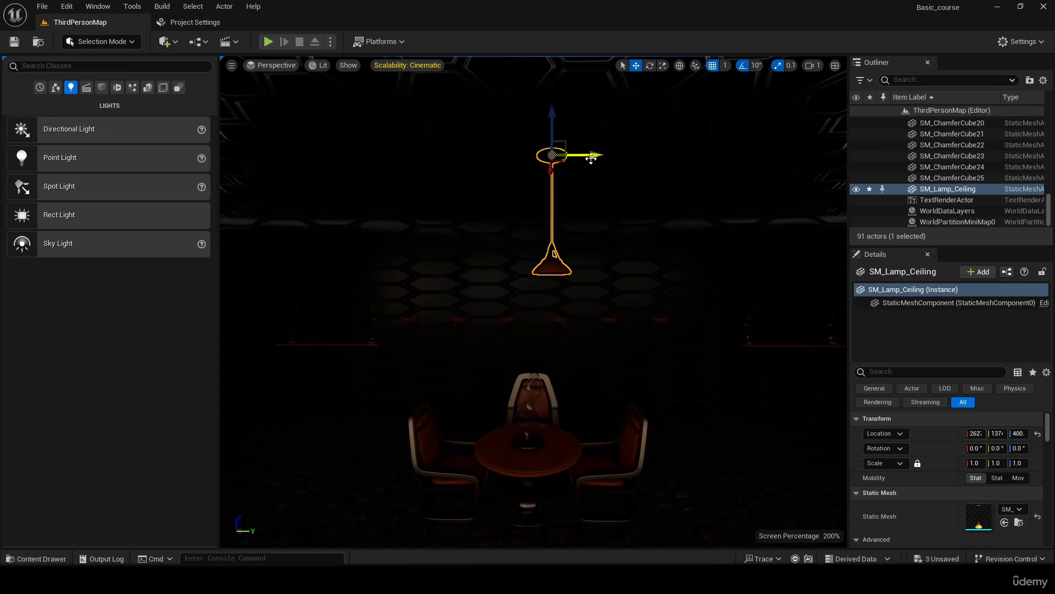
drag(592, 158, 572, 158)
key(w)
right_drag(597, 195, 588, 216)
key(w)
key(s)
key(w)
key(s)
key(w)
key(a)
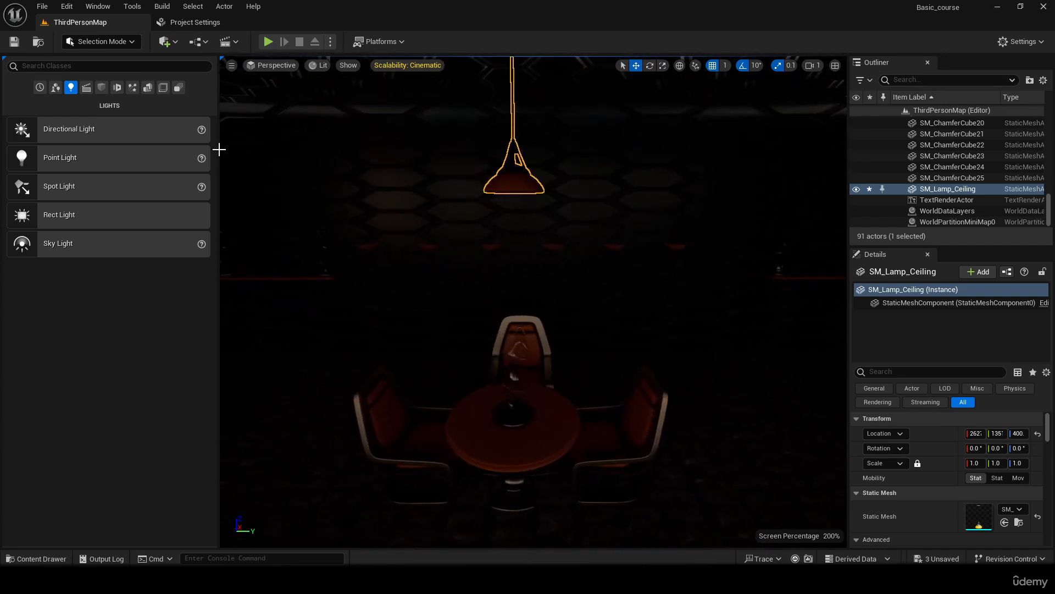
- Place a spot light at the ceiling lamp and align it inside the lampshade
drag(59, 187, 535, 207)
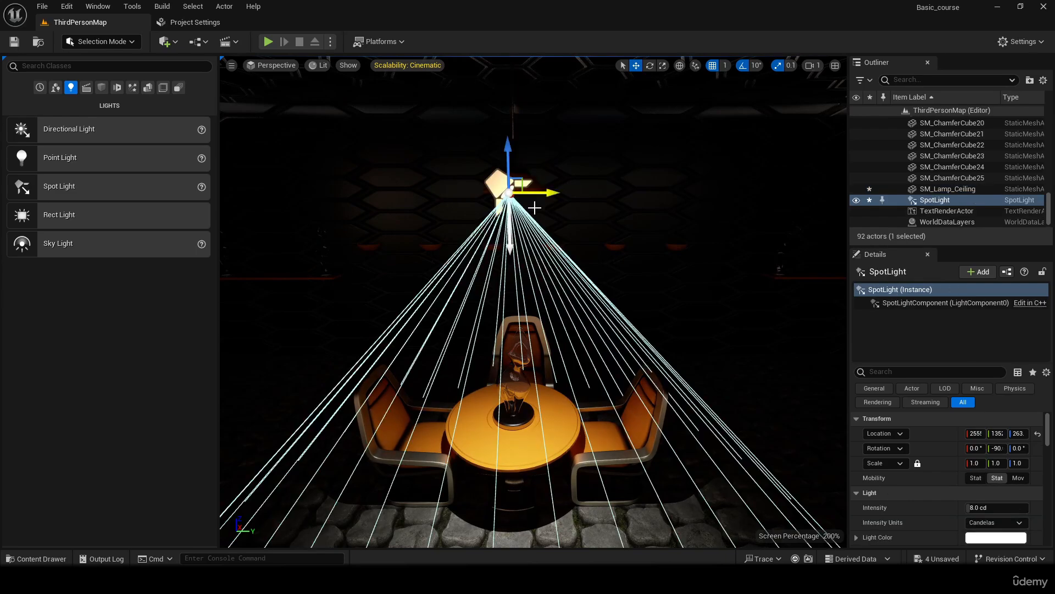
key(a)
right_drag(534, 207, 621, 200)
drag(614, 233, 559, 227)
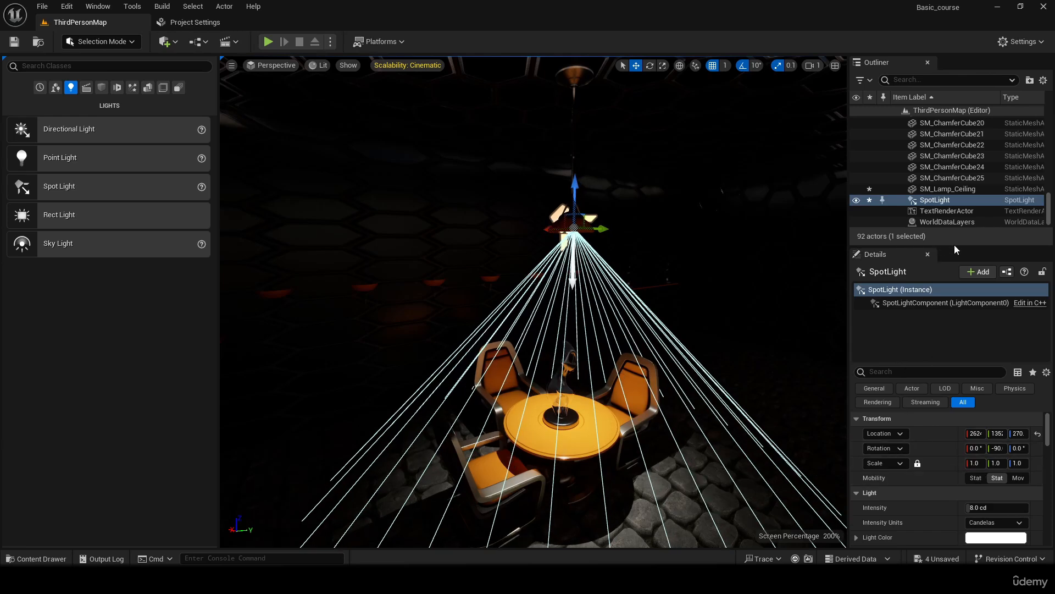
- Set the spot light's attenuation radius to about 1841 and its intensity to about 32.2 cd
drag(954, 245, 954, 111)
drag(999, 459, 1017, 459)
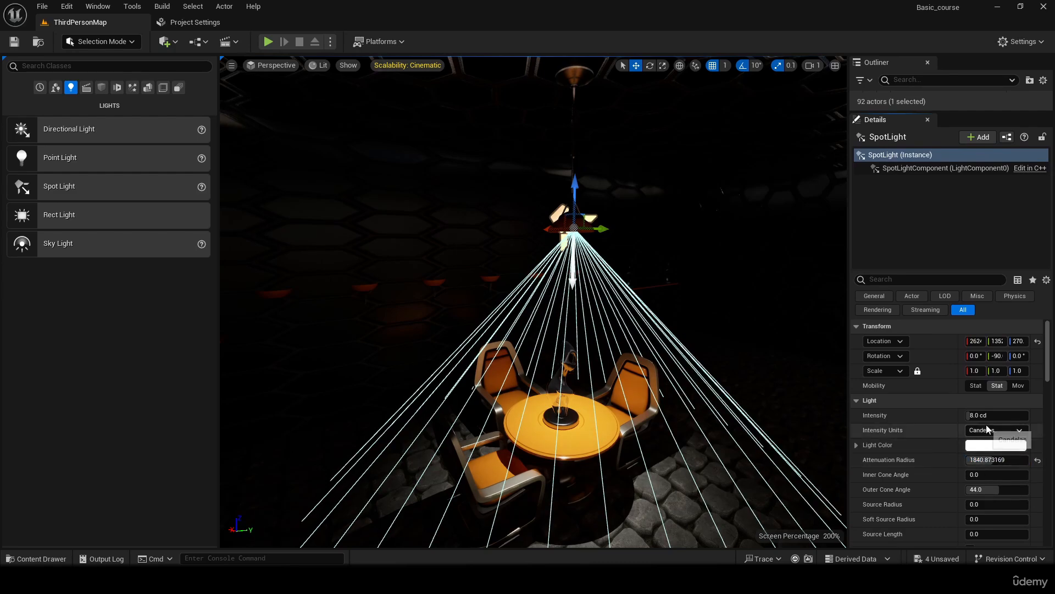
drag(987, 415, 649, 313)
- Inspect the lighting on the table and chairs, and delete the separate spot light under the ceiling lamp
right_drag(641, 191, 588, 187)
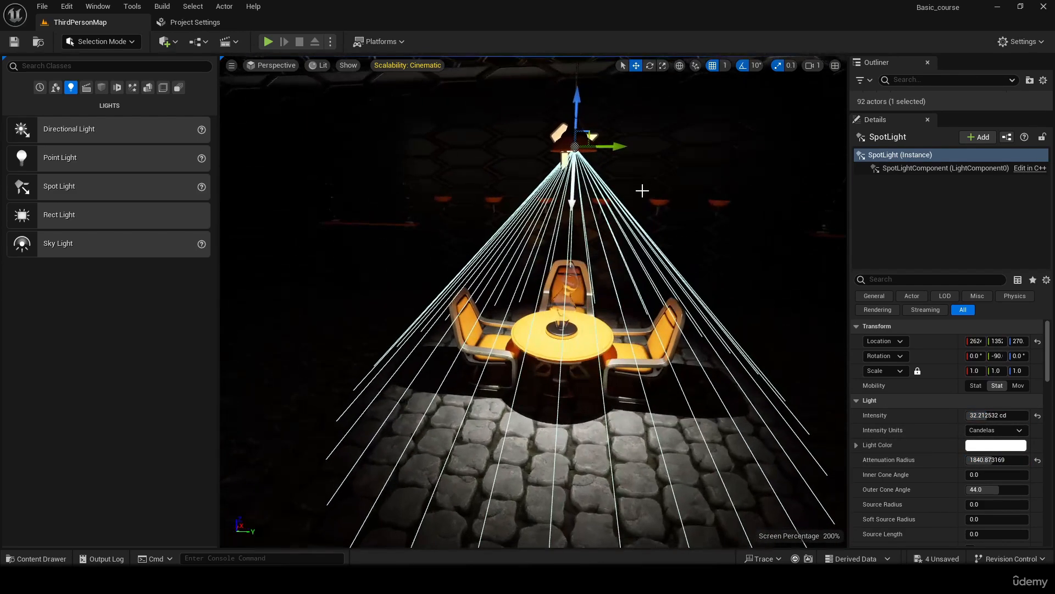
click(649, 202)
mouse_move(651, 203)
right_down()
mouse_move(660, 242)
mouse_move(632, 233)
mouse_move(653, 168)
mouse_move(650, 217)
mouse_move(640, 203)
right_up()
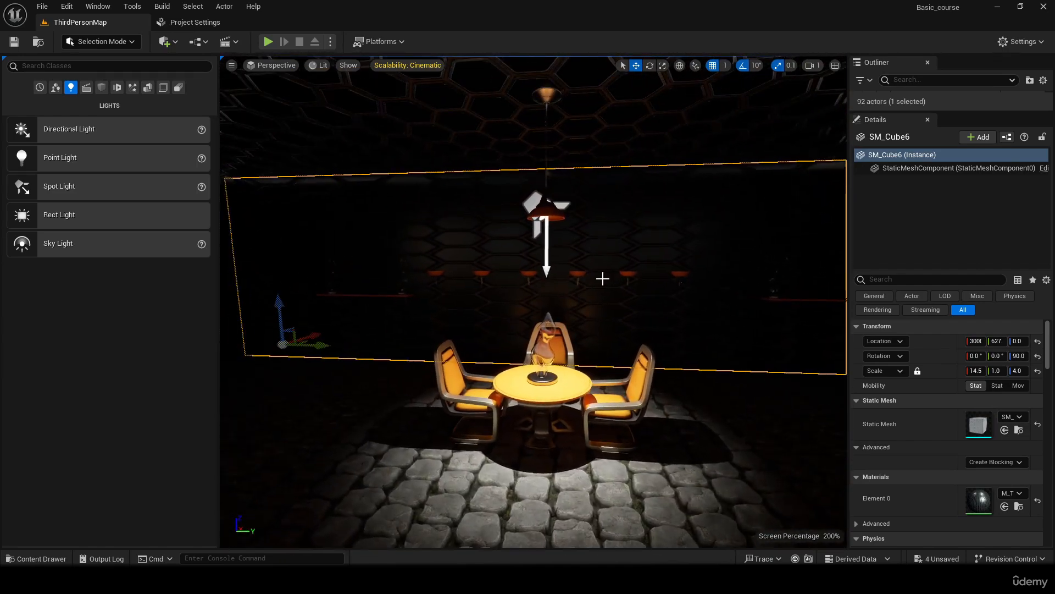
click(560, 229)
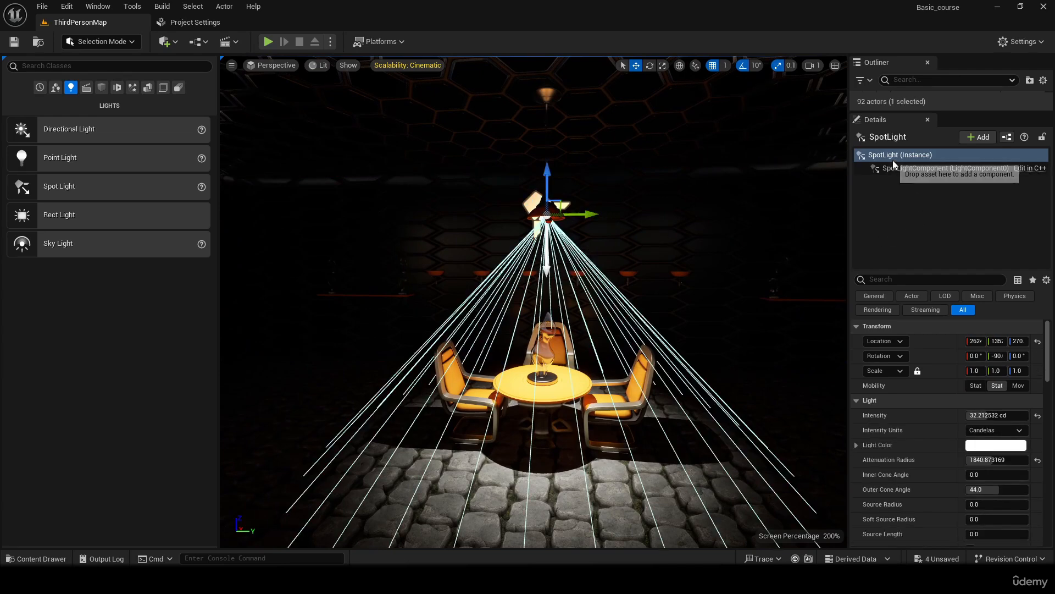
key(Delete)
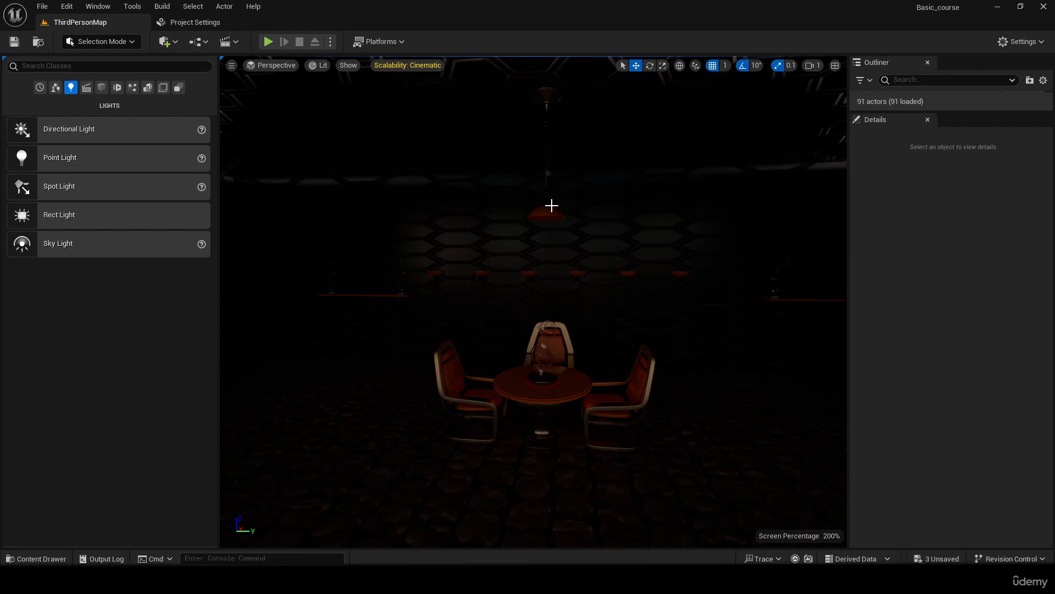
- Add a spot light component to the ceiling lamp, attached under its static mesh component
click(550, 205)
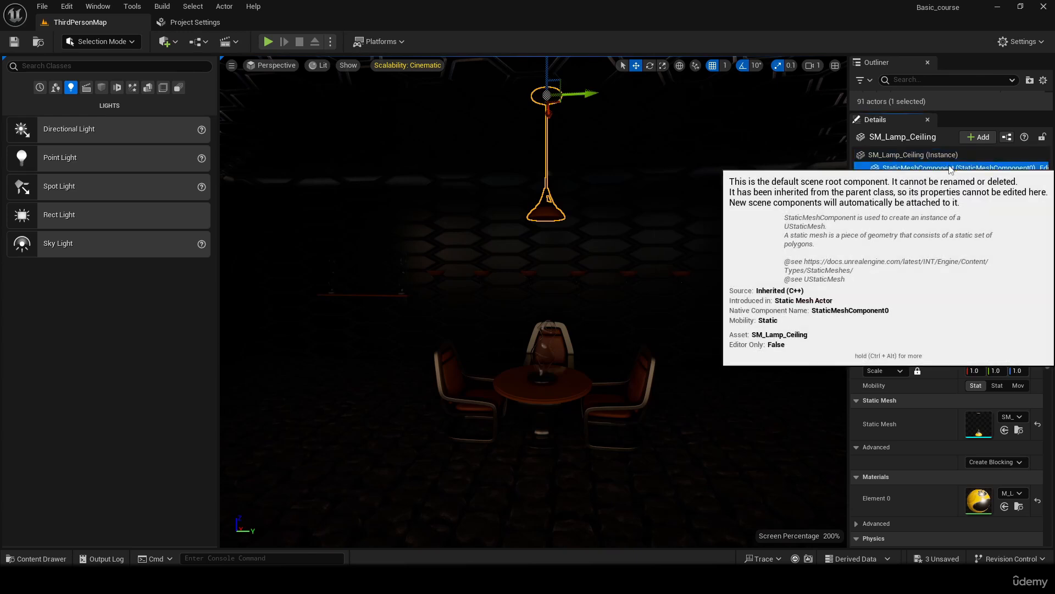
click(918, 168)
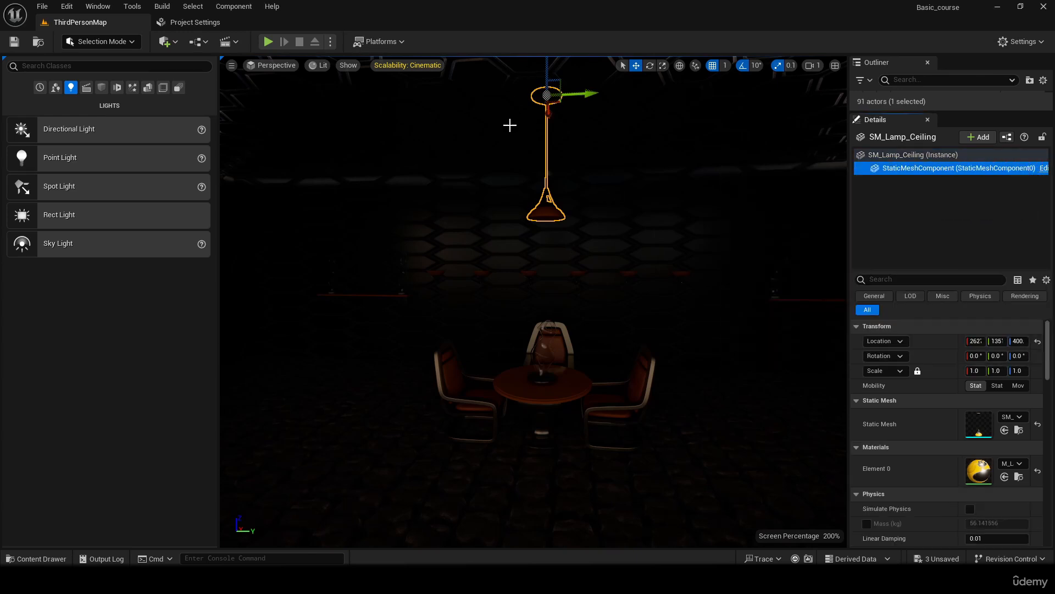
click(980, 138)
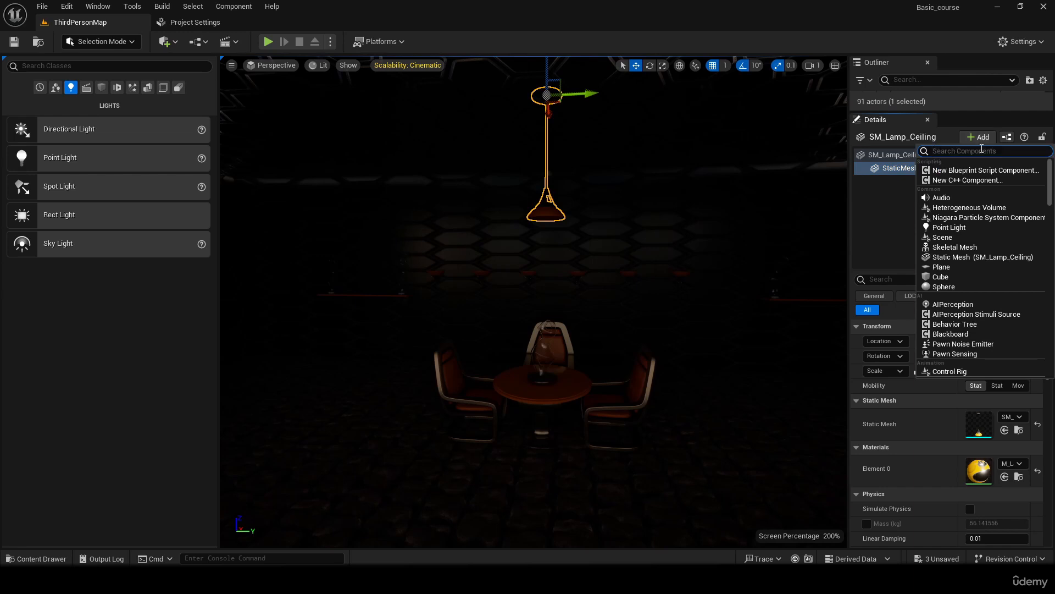
text(spot)
click(956, 171)
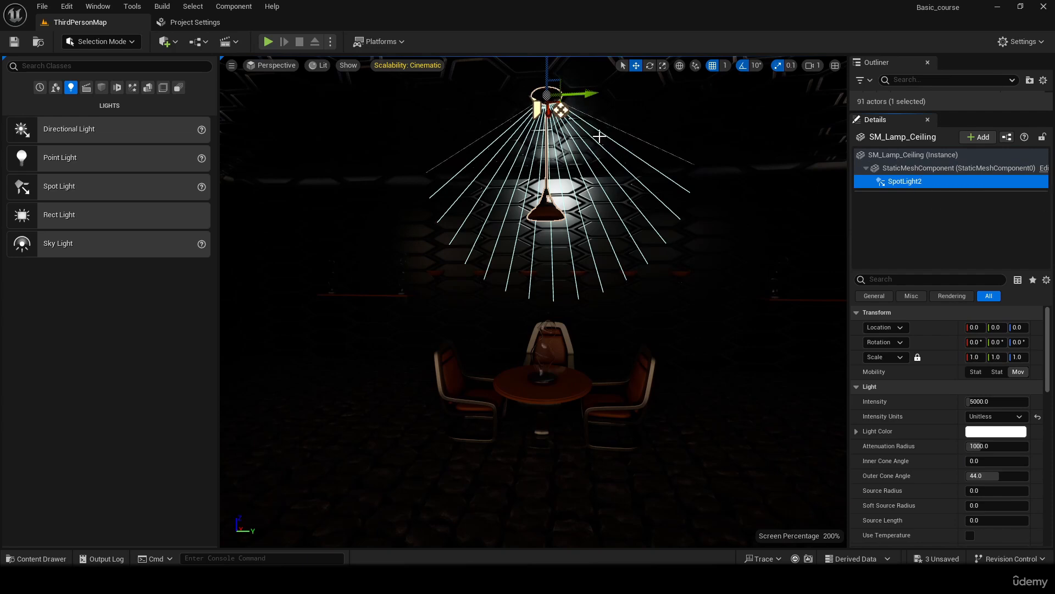
- Lower the lamp's spot light component along the Z axis into the lampshade
right_drag(629, 145, 618, 134)
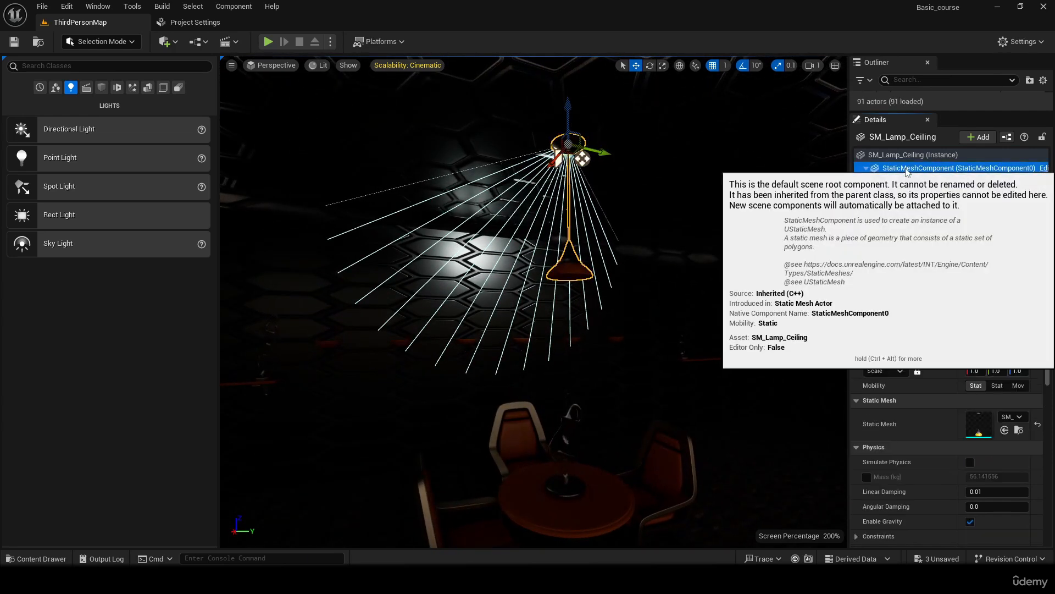
click(906, 182)
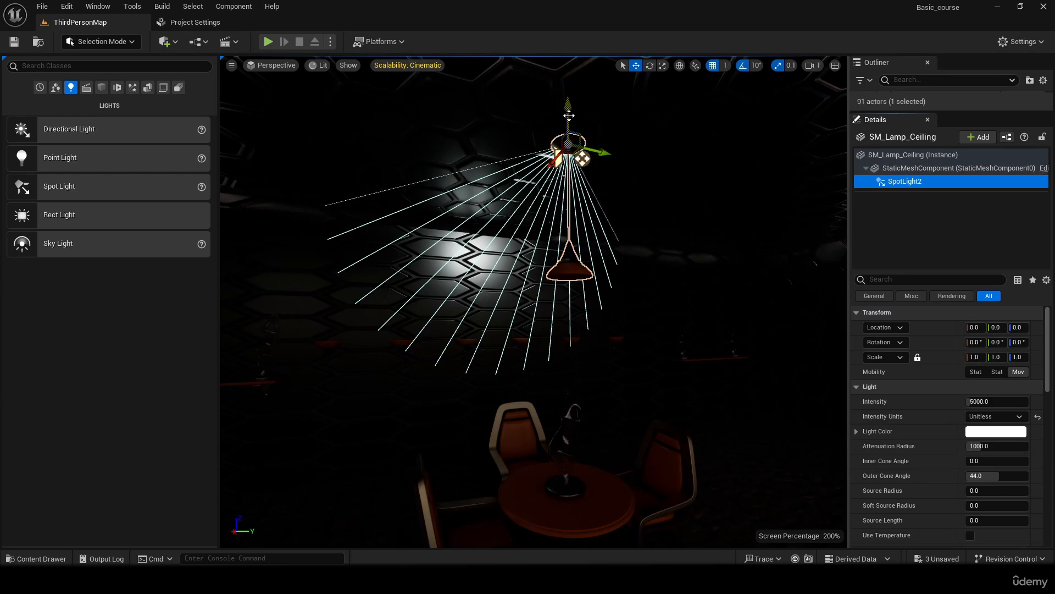
drag(569, 114, 569, 220)
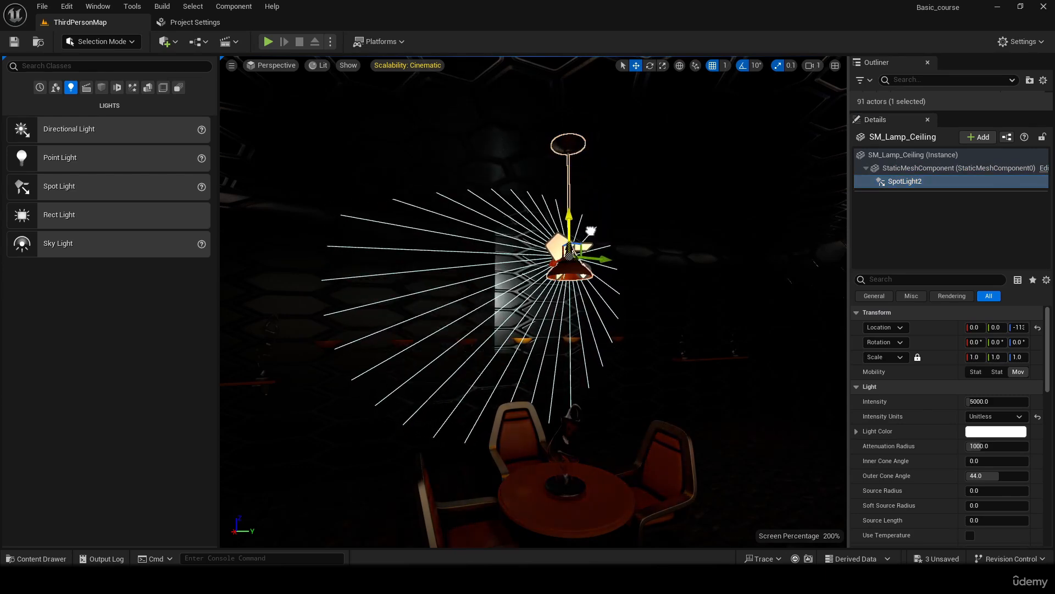
- Set the lamp's spot light component to a Y rotation of -90° and lower it slightly along the Z axis
click(998, 342)
text(9)
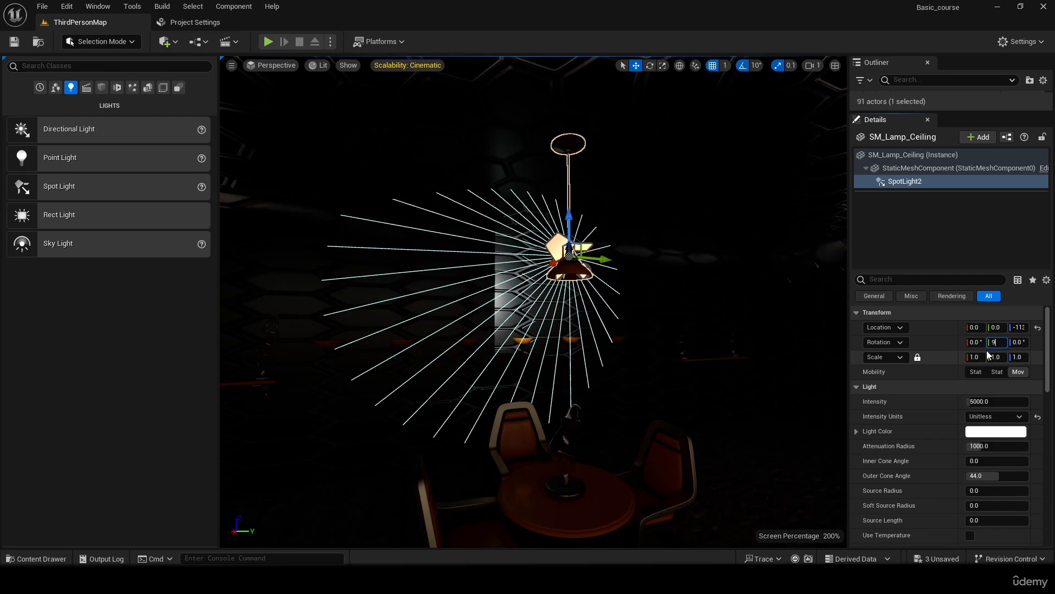
text(0)
key(Return)
text(-90)
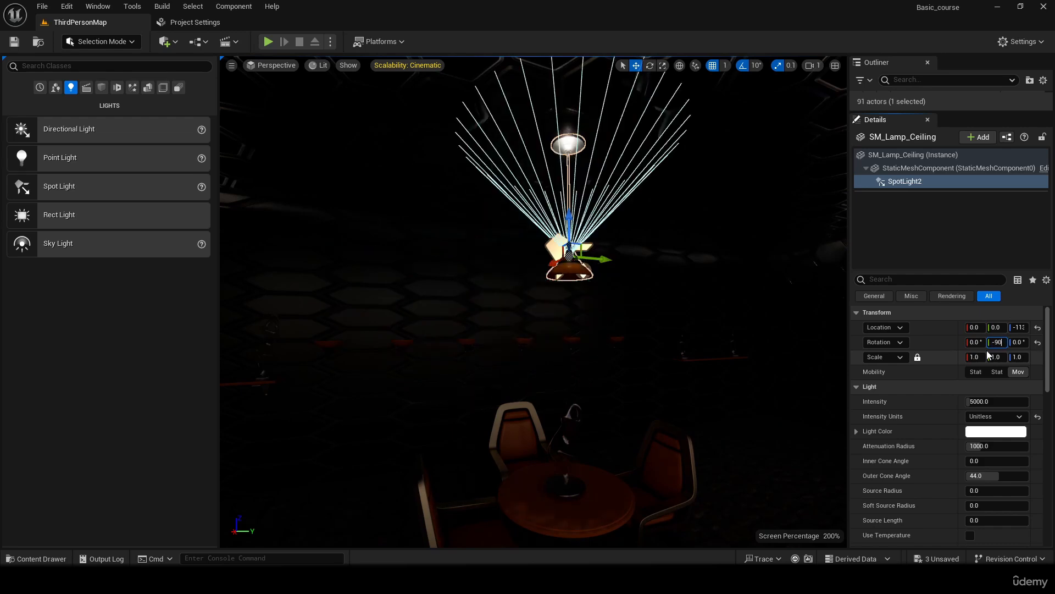
key(Return)
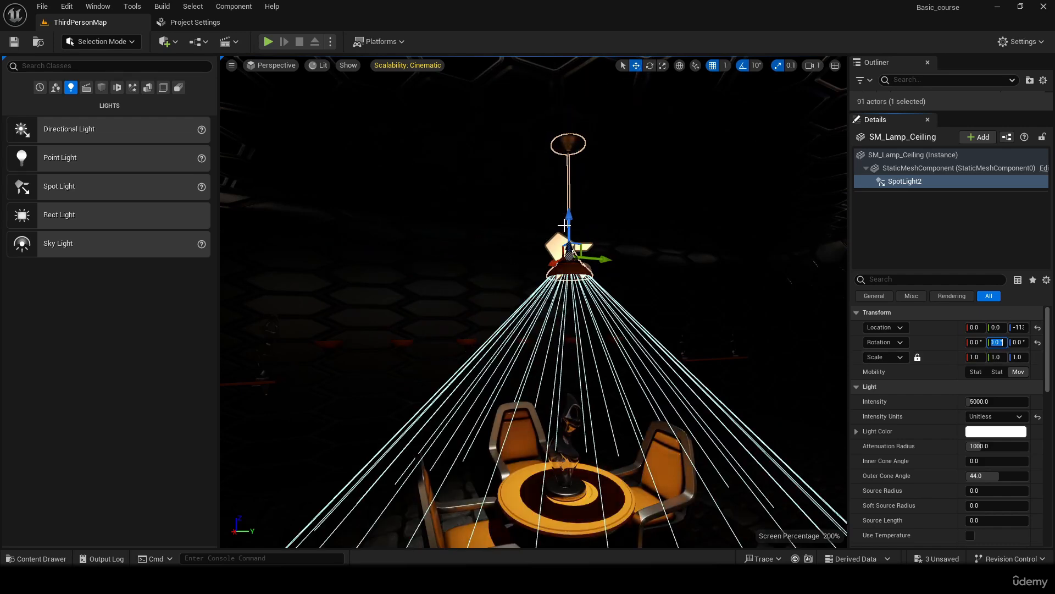
drag(568, 225, 569, 233)
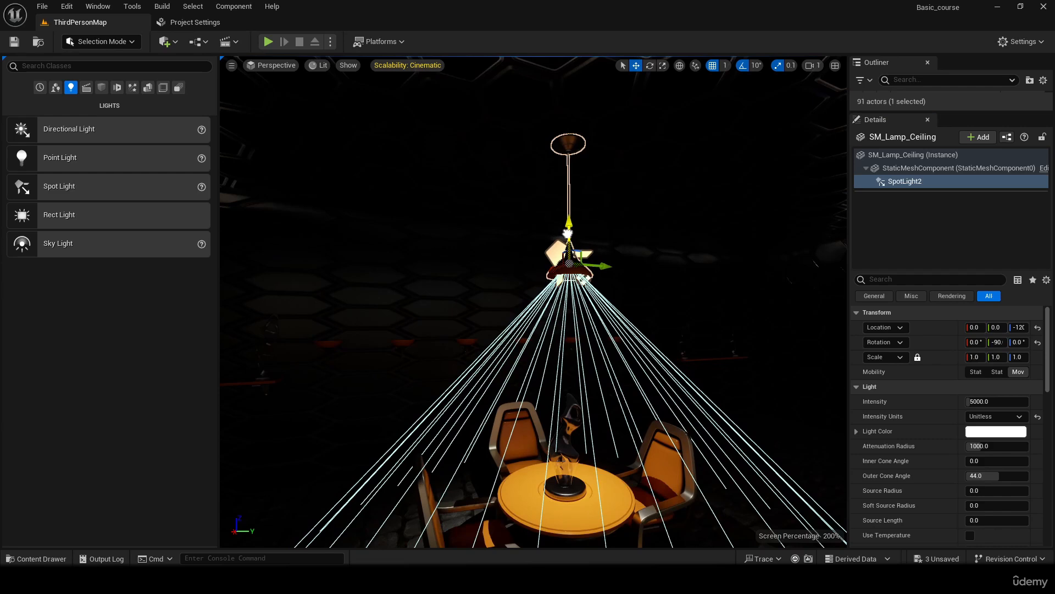
- Set the intensity of the lamp's spot light component to 20000
drag(983, 402, 985, 405)
click(985, 406)
text(2000)
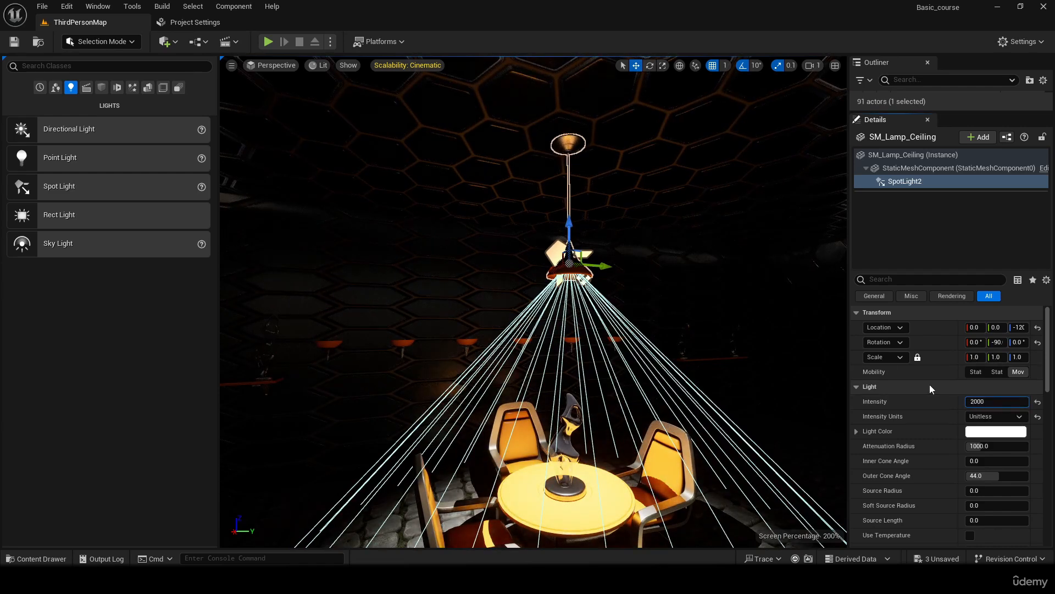
key(Return)
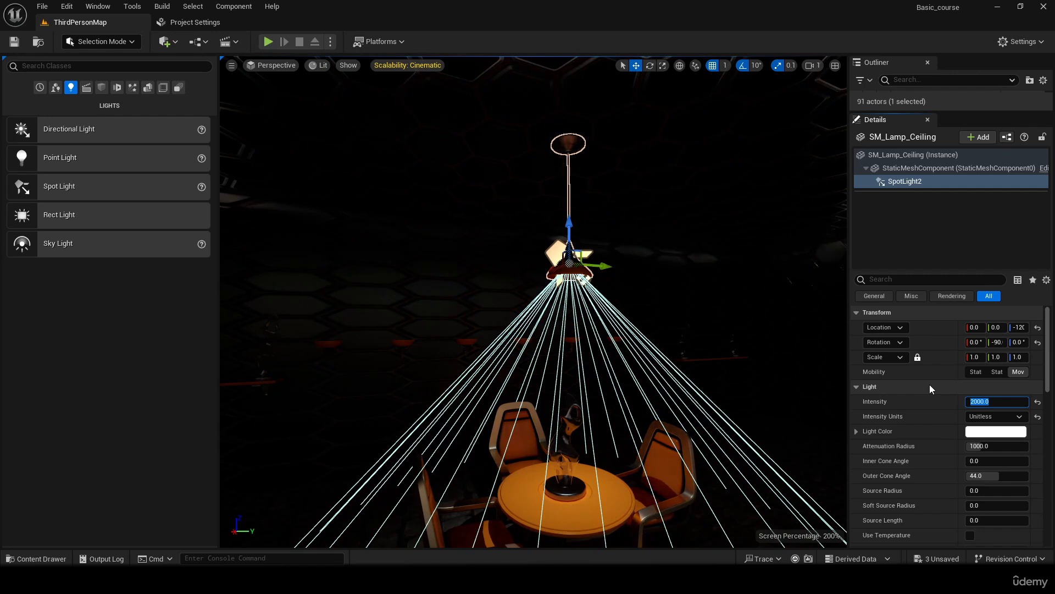
text(20000)
key(Return)
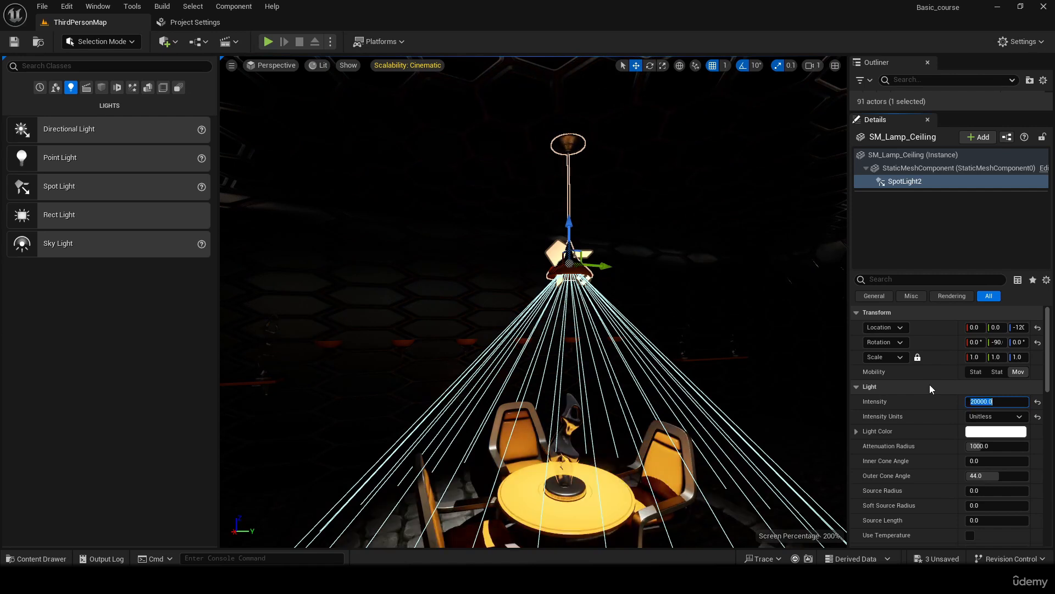
- Change the spot light component's light color to a pale yellow
click(994, 433)
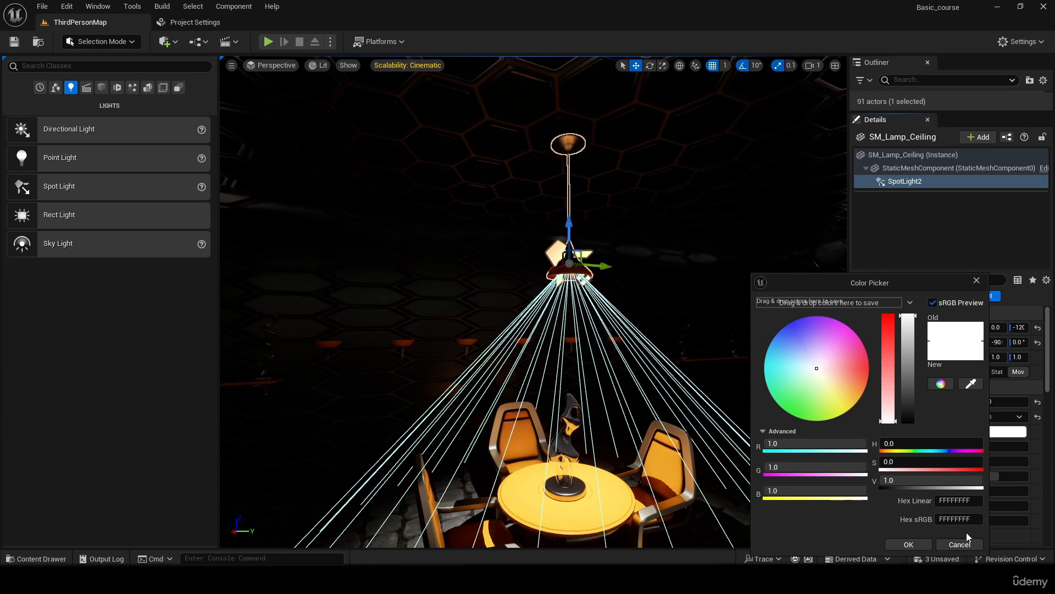
drag(820, 385, 841, 402)
click(904, 544)
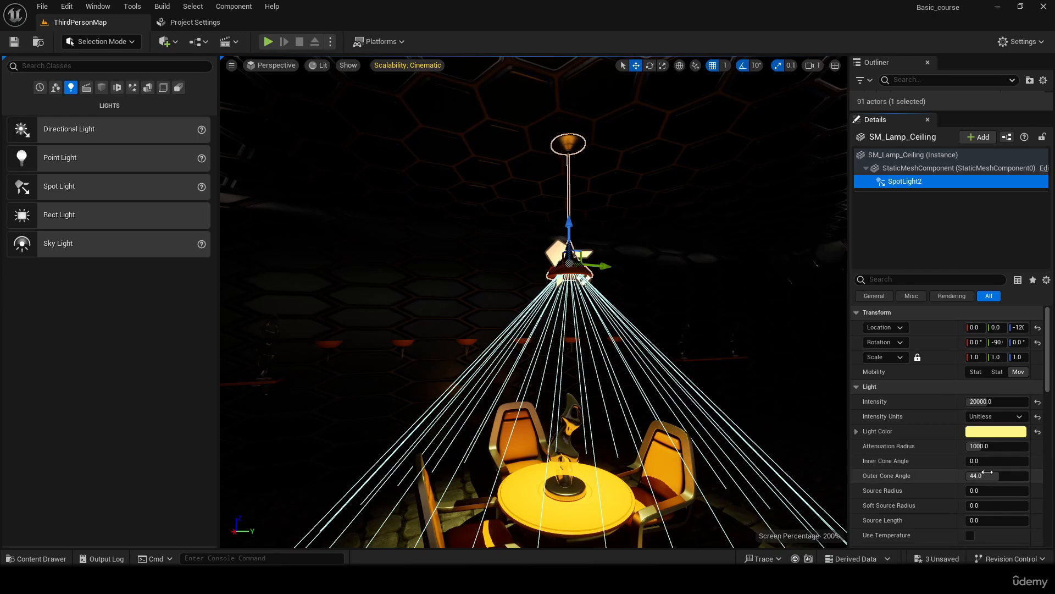
- Examine the ceiling lamp's yellow light on the table, chairs and surrounding floor from several distances and angles
right_drag(625, 250, 625, 294)
scroll(625, 250, down, 6)
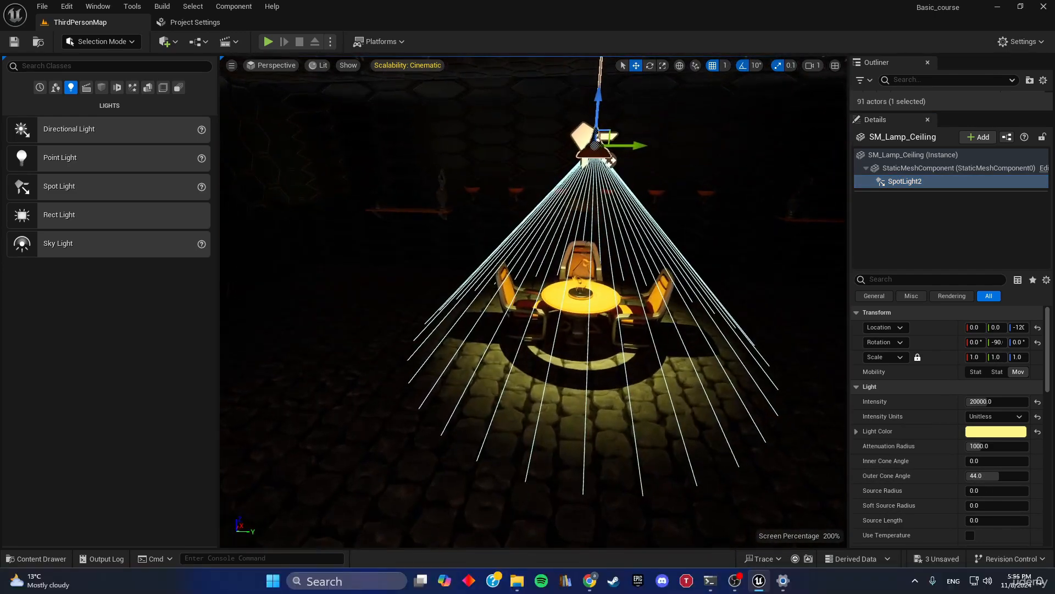
right_drag(647, 243, 635, 267)
click(647, 243)
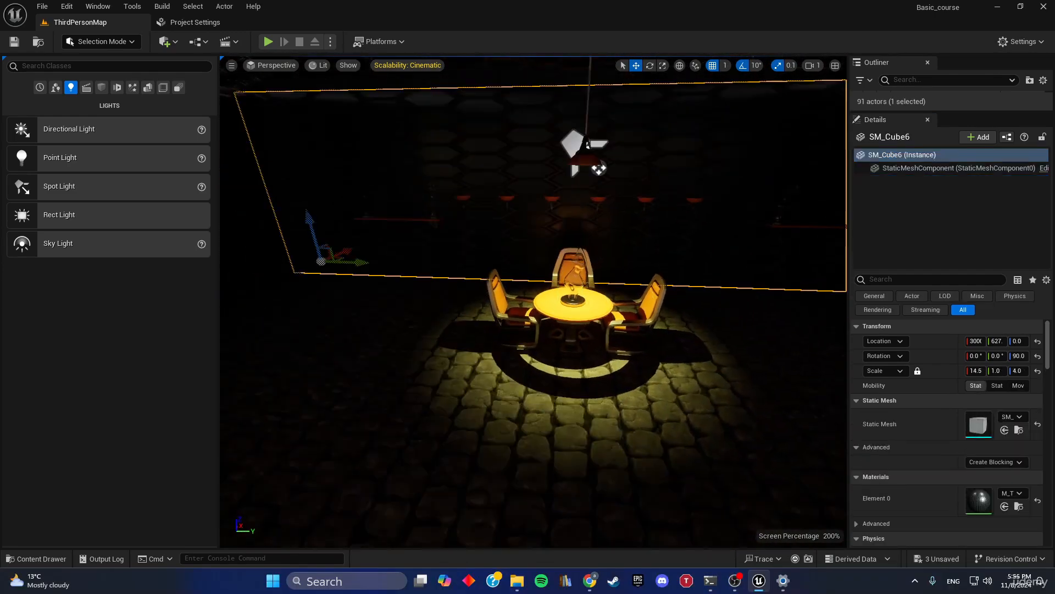
right_drag(574, 207, 580, 159)
scroll(573, 207, down, 4)
scroll(574, 207, up, 2)
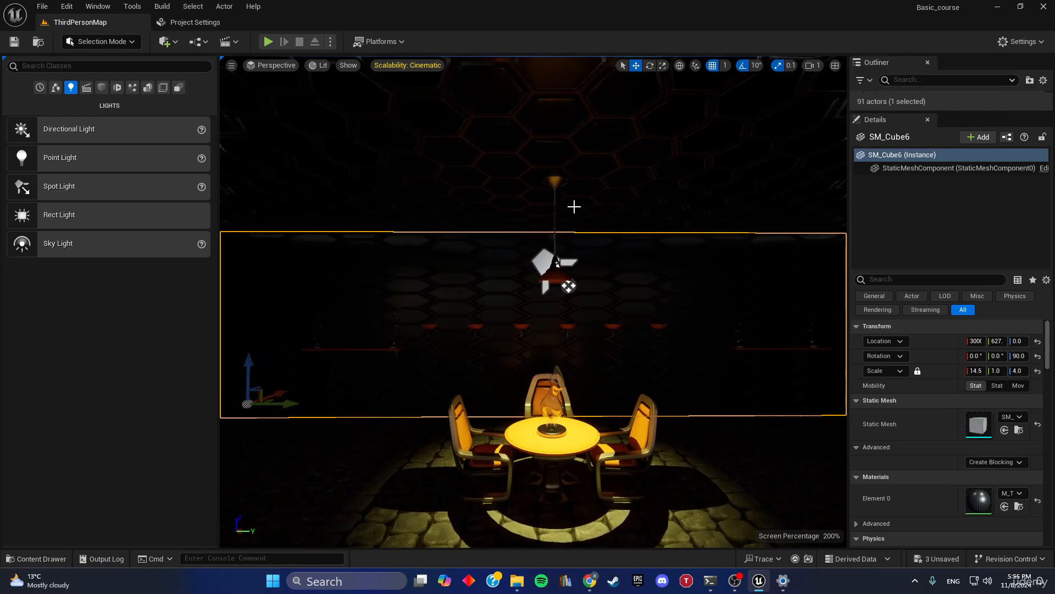